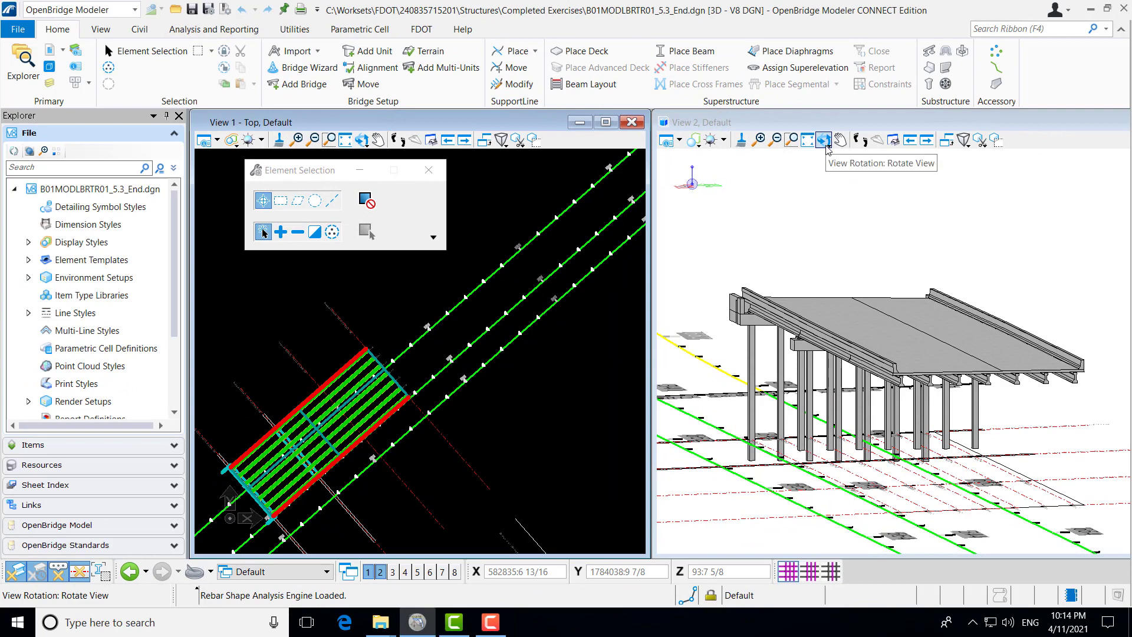
Step: Rotate the 3D view around the completed bridge to examine its abutment, pier and piles from several angles
left_click(824, 142)
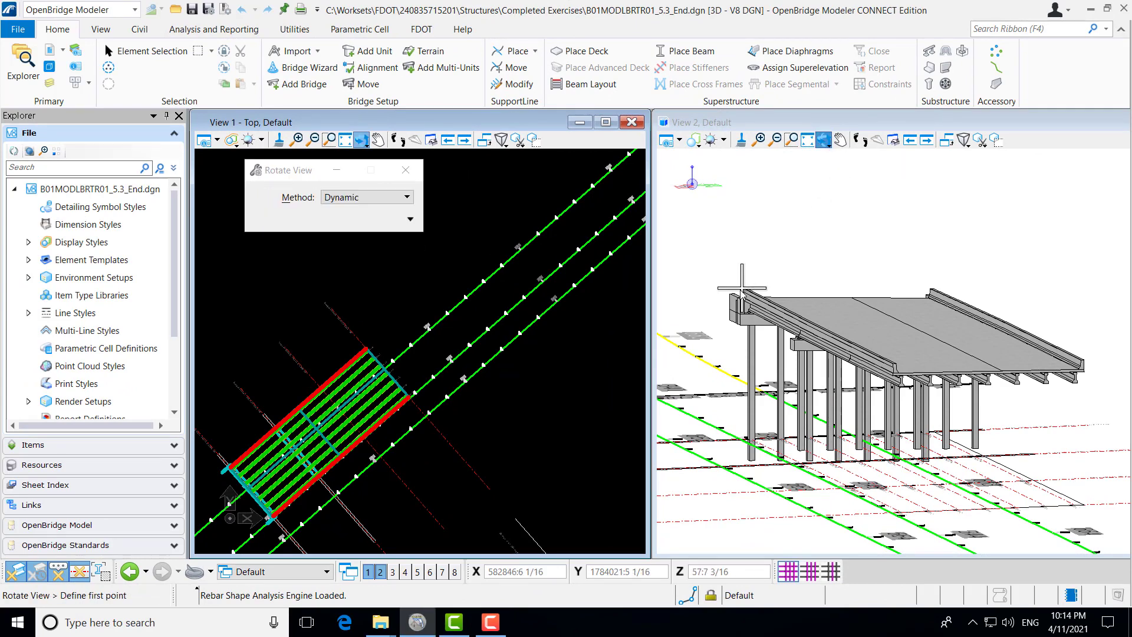
left_click(854, 295)
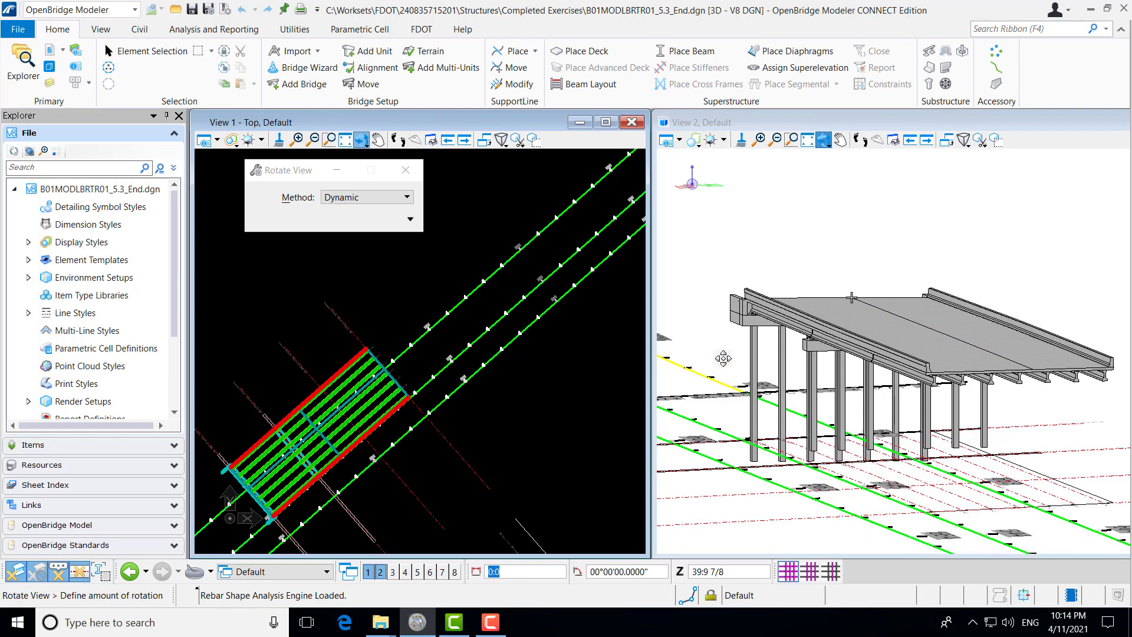
left_click(782, 370)
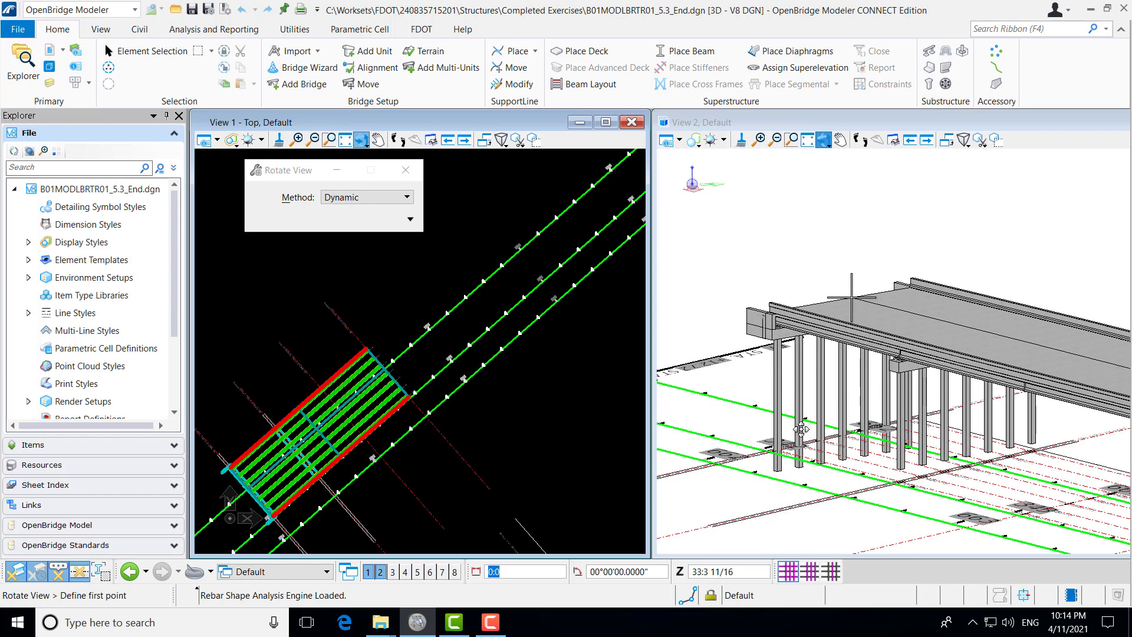
left_click(797, 508)
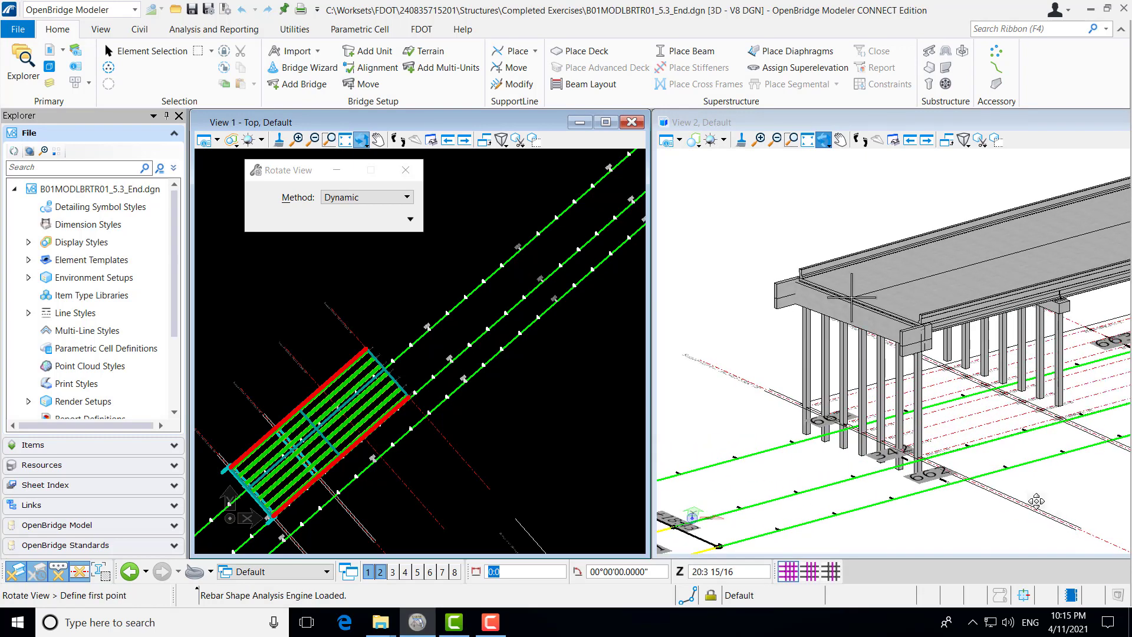
left_click(905, 317)
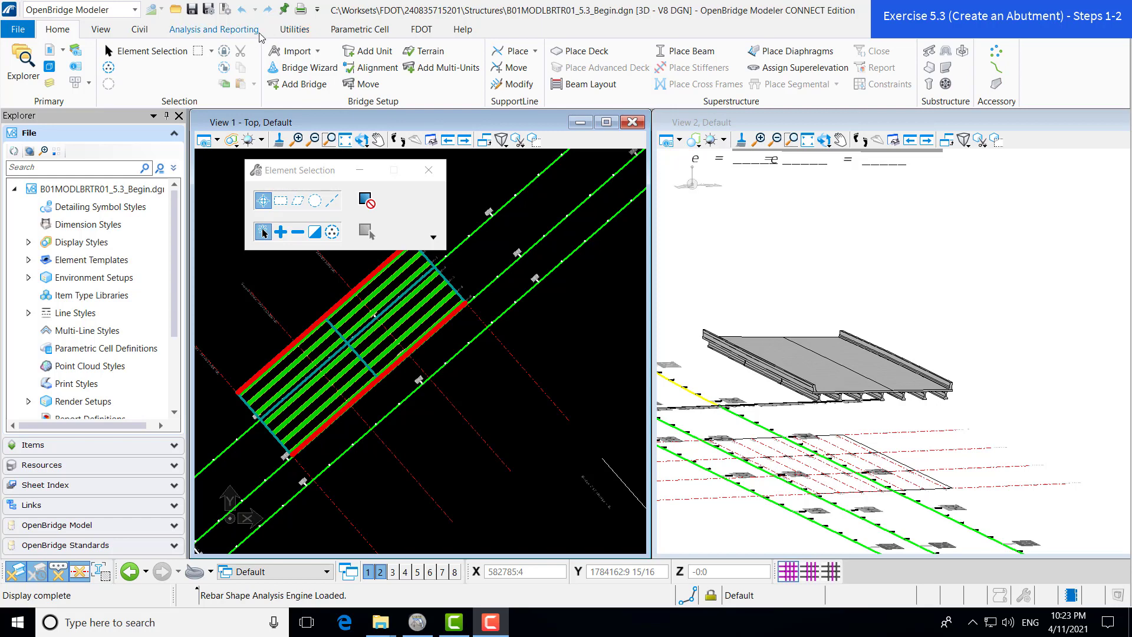
Step: Open FDOT_TR_AbutmentTemplate from the Substructure Templates folder for a substructure template import
left_click(297, 33)
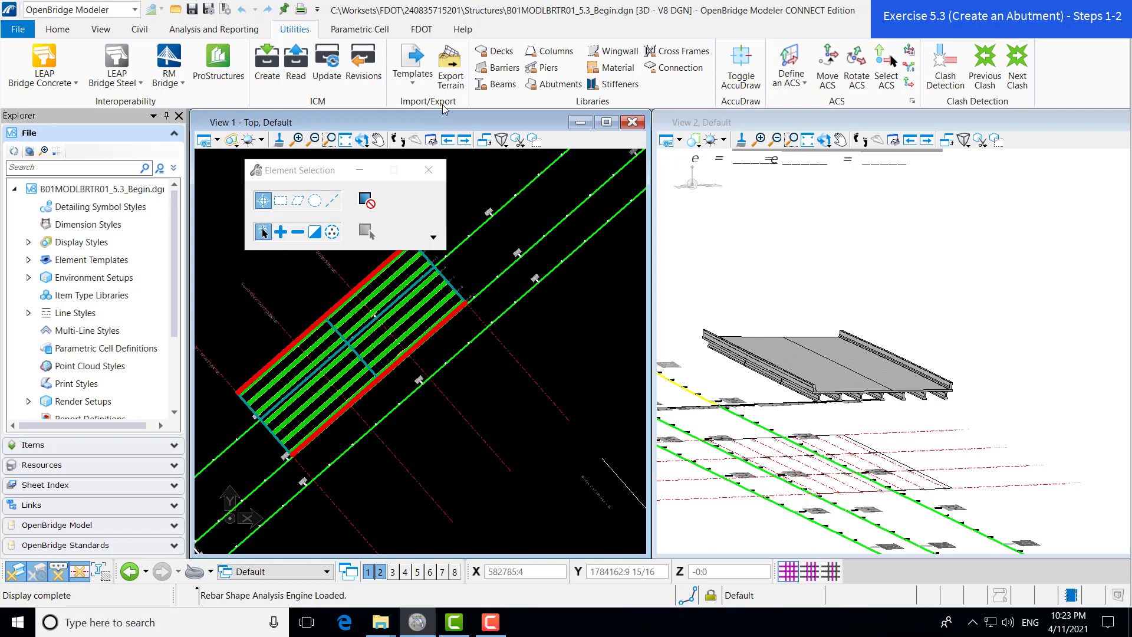
left_click(415, 87)
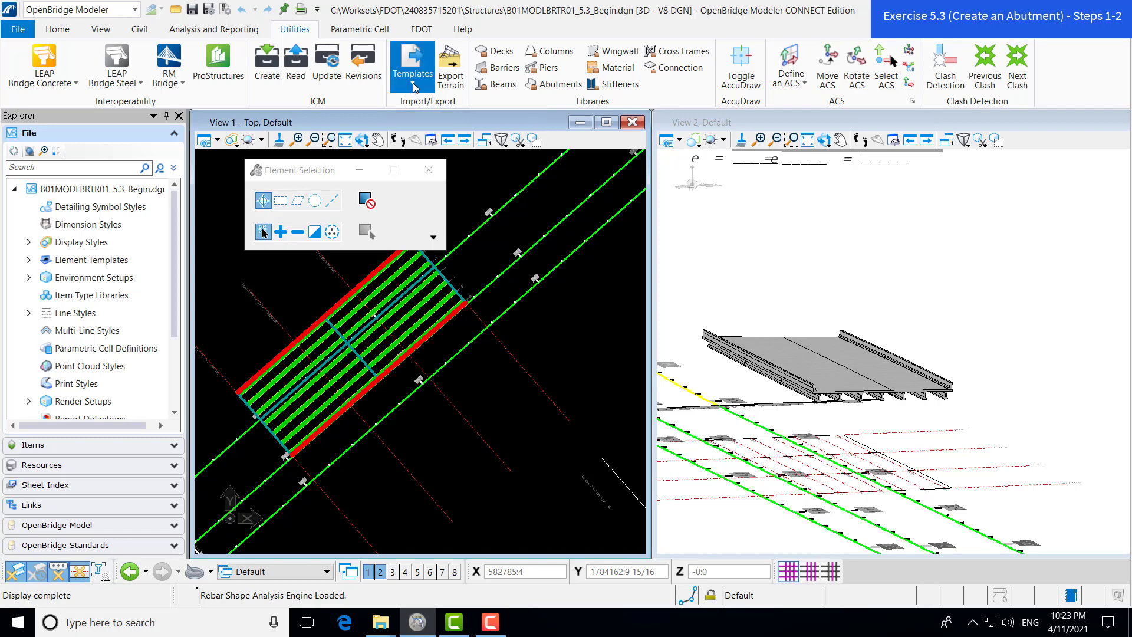
mouse_move(436, 107)
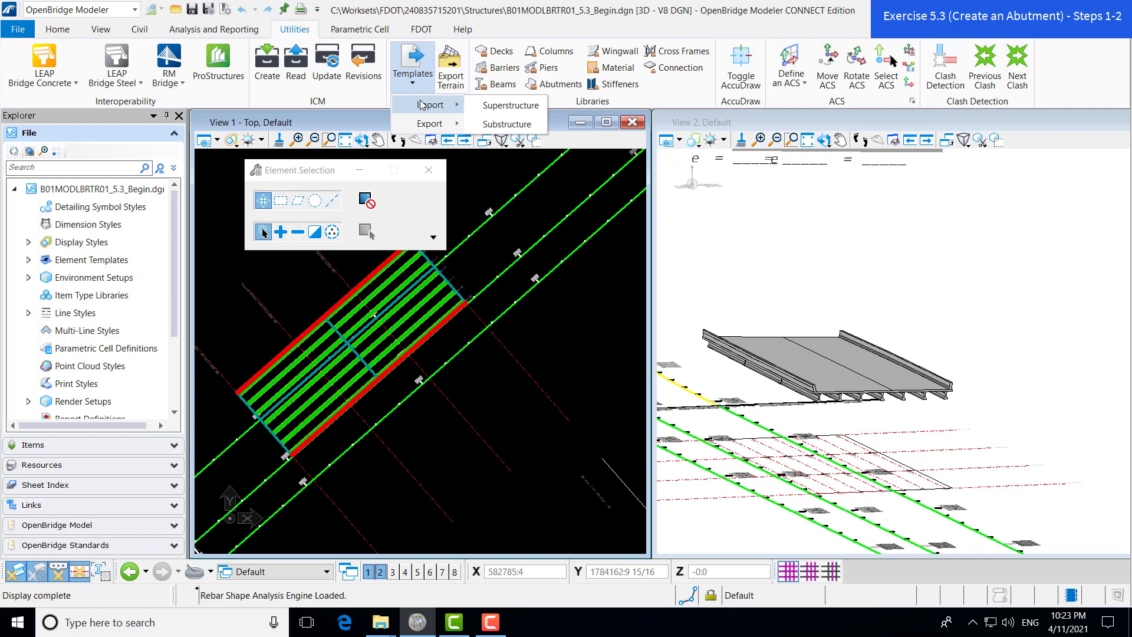
left_click(541, 132)
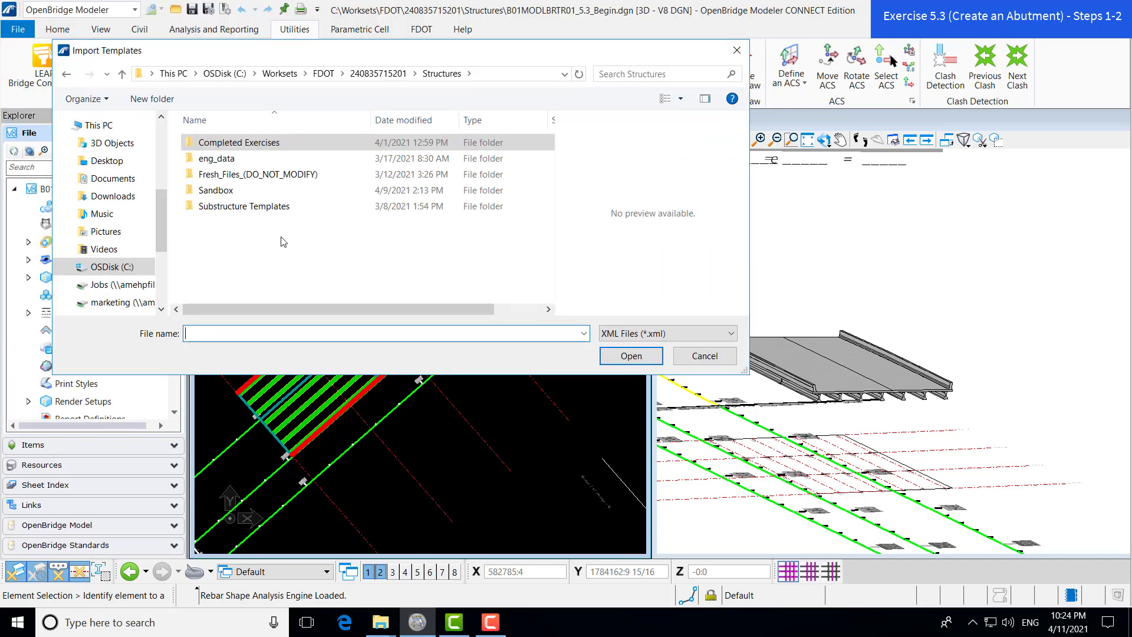
double_click(245, 206)
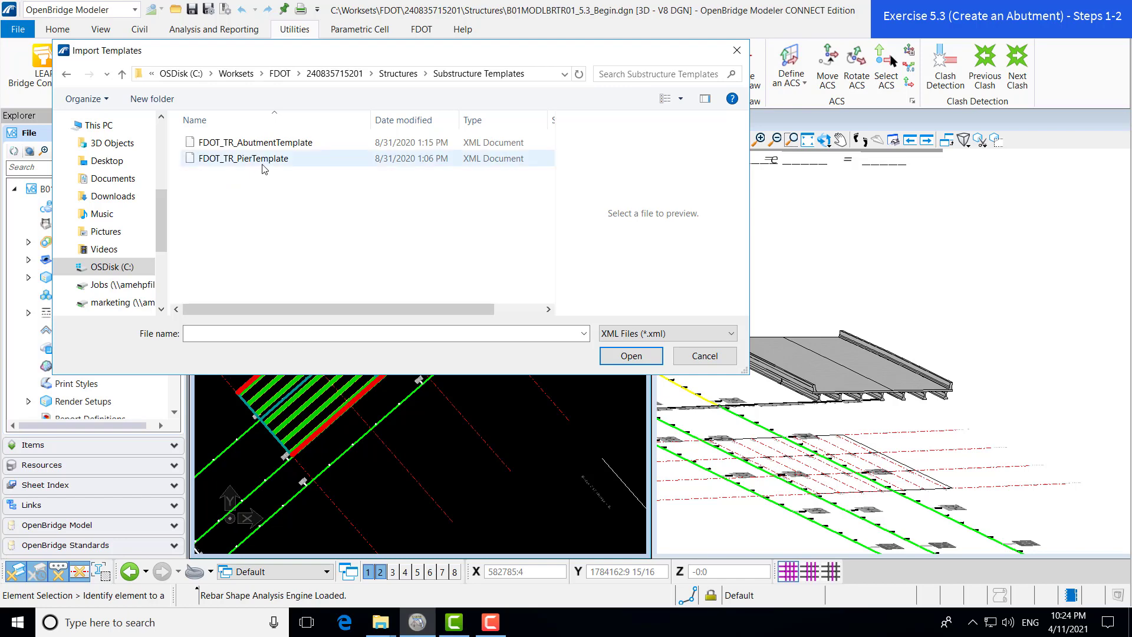
left_click(268, 147)
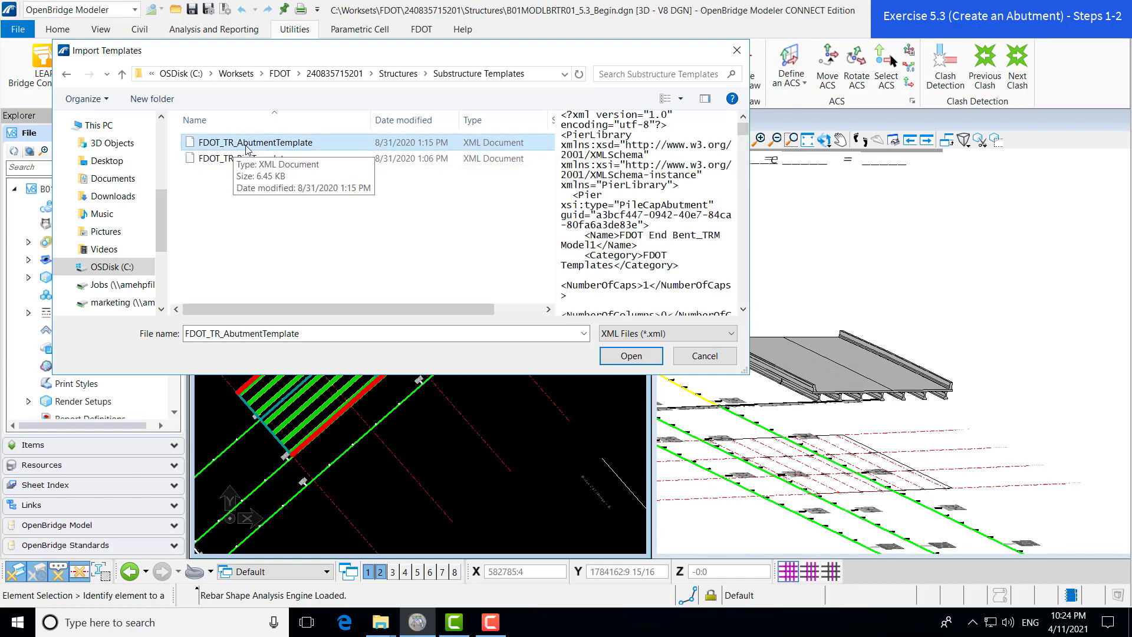
left_click(631, 356)
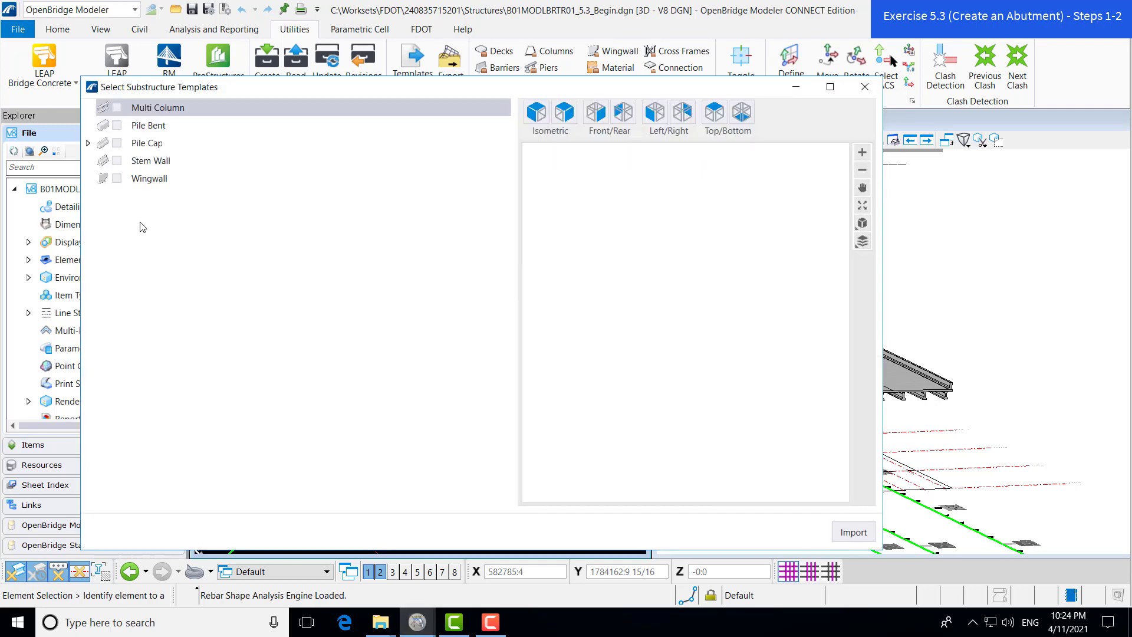
Step: Import the FDOT Templates category under Pile Cap, including FDOT End Bent_TRM Model1
left_click(88, 144)
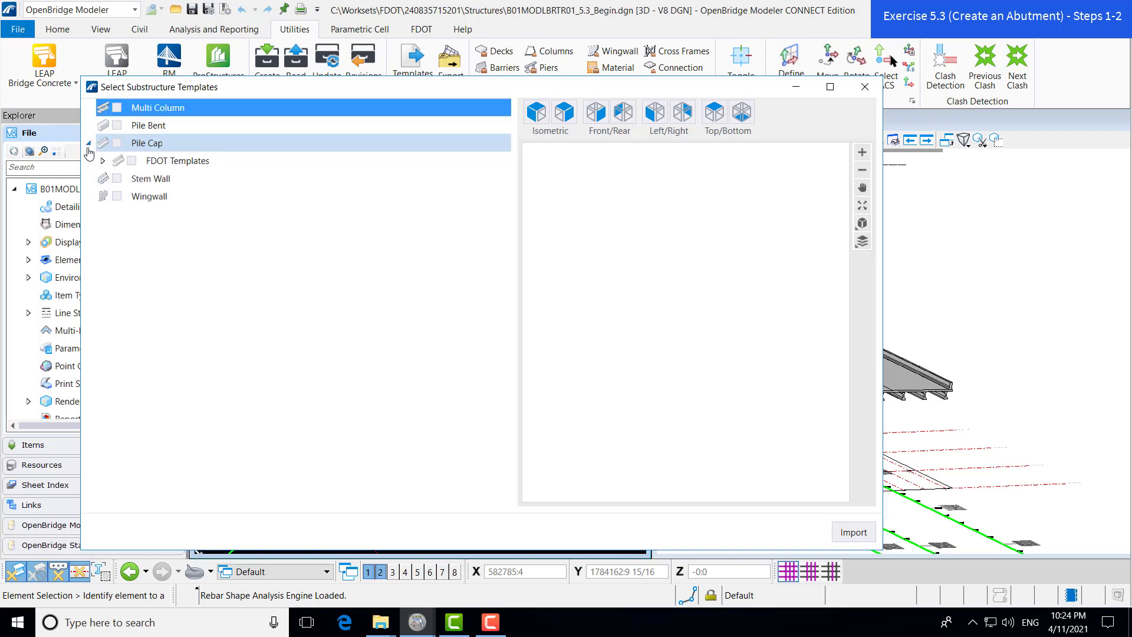
left_click(102, 160)
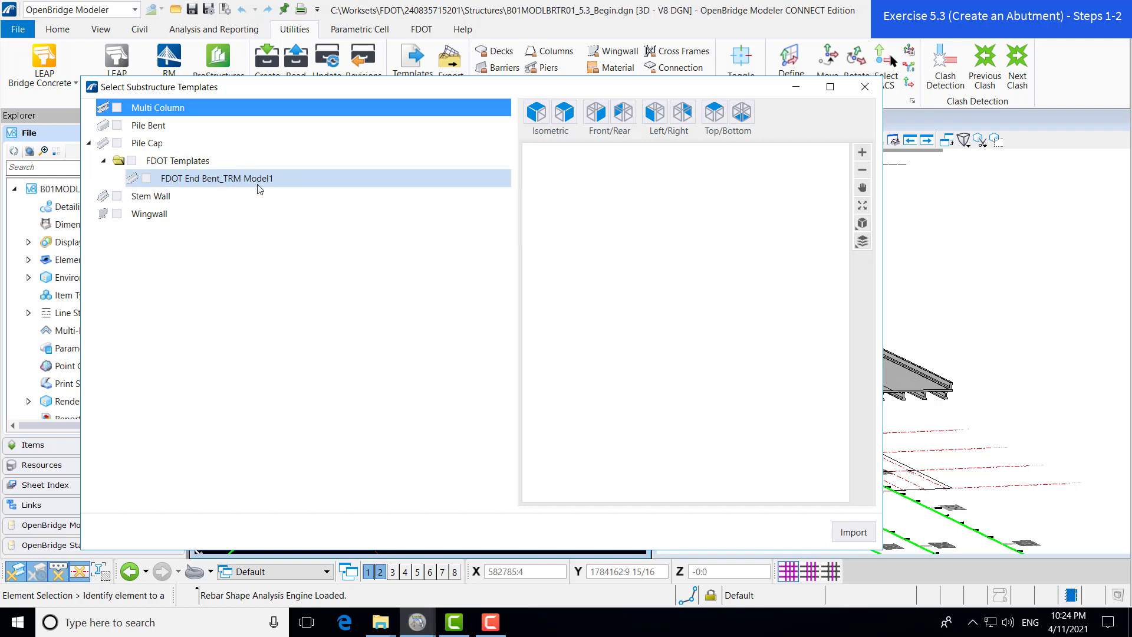
left_click(132, 161)
left_click(853, 532)
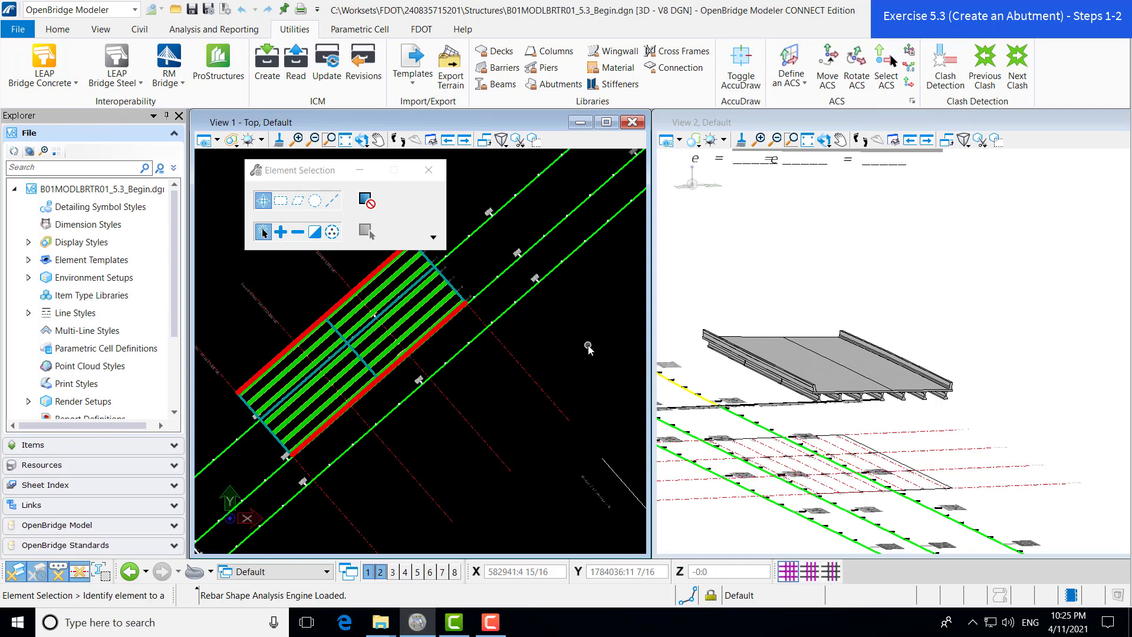
Step: Examine the FDOT End Bent_TRM Model1 pile cap template in the abutment library, and close the library
left_click(533, 87)
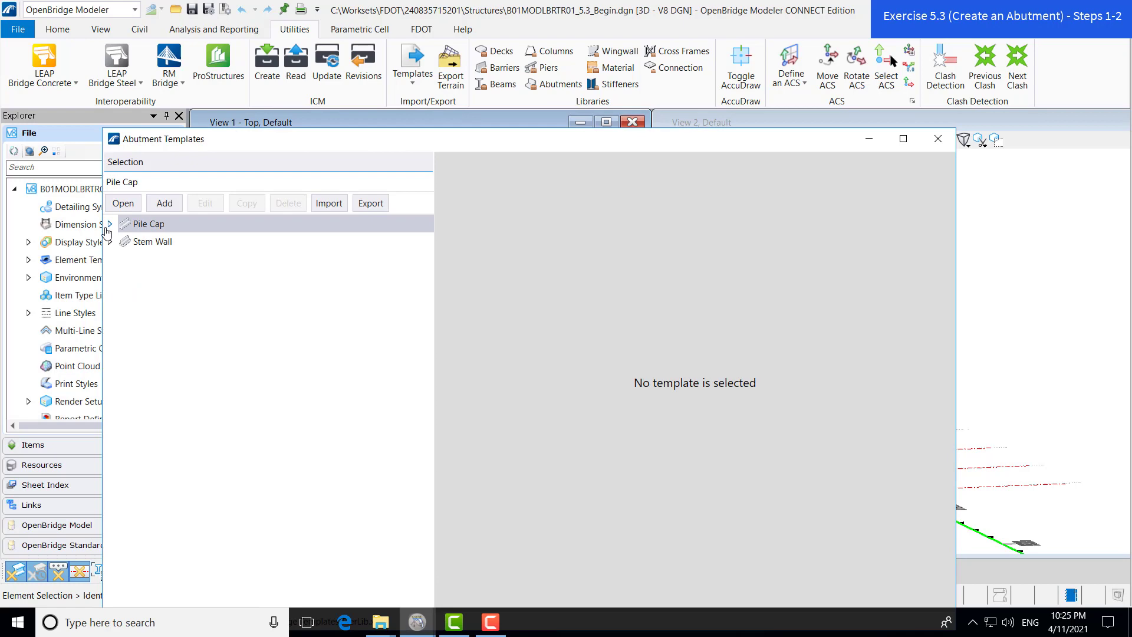
left_click(110, 224)
left_click_drag(234, 150, 234, 82)
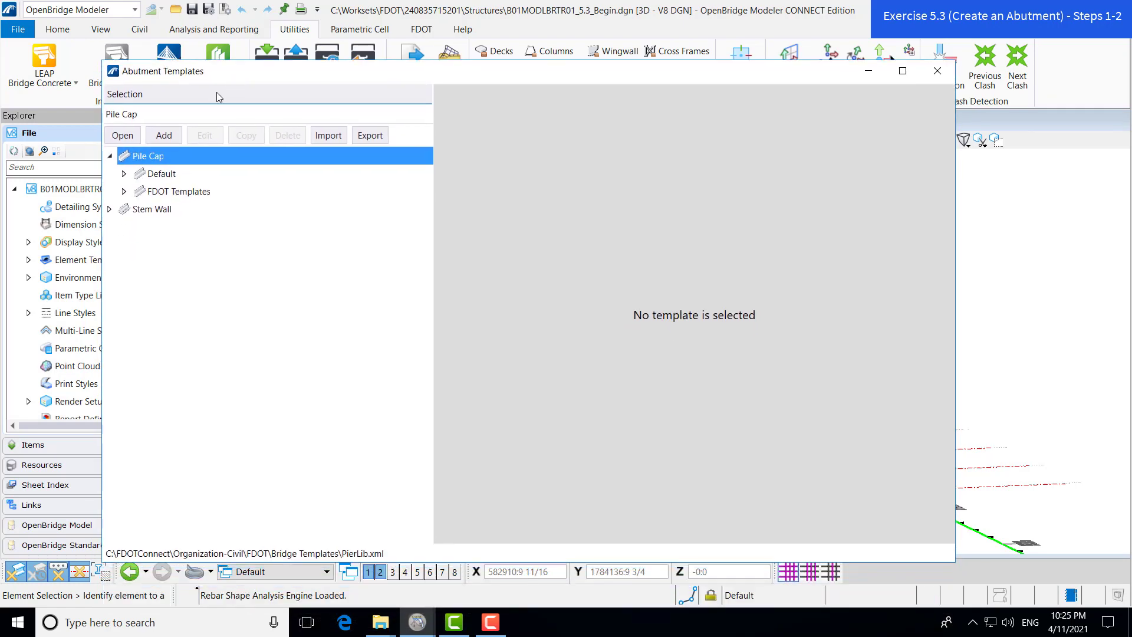
left_click(124, 191)
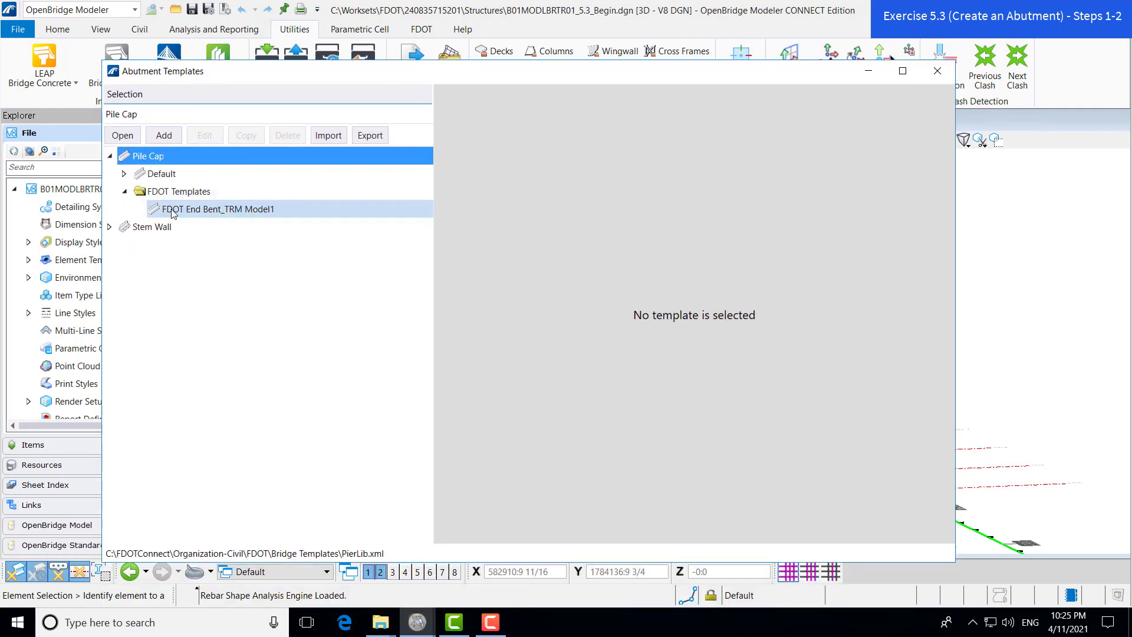
left_click(204, 216)
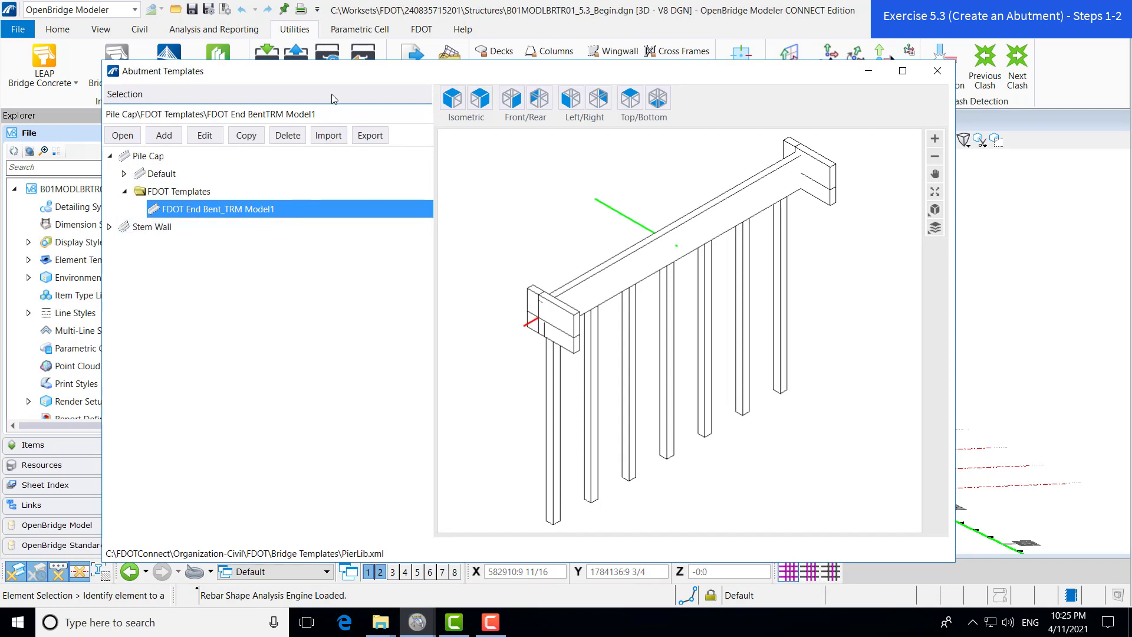
mouse_move(329, 75)
left_mouse_down()
mouse_move(322, 57)
mouse_move(336, 68)
left_mouse_up()
key("Escape")
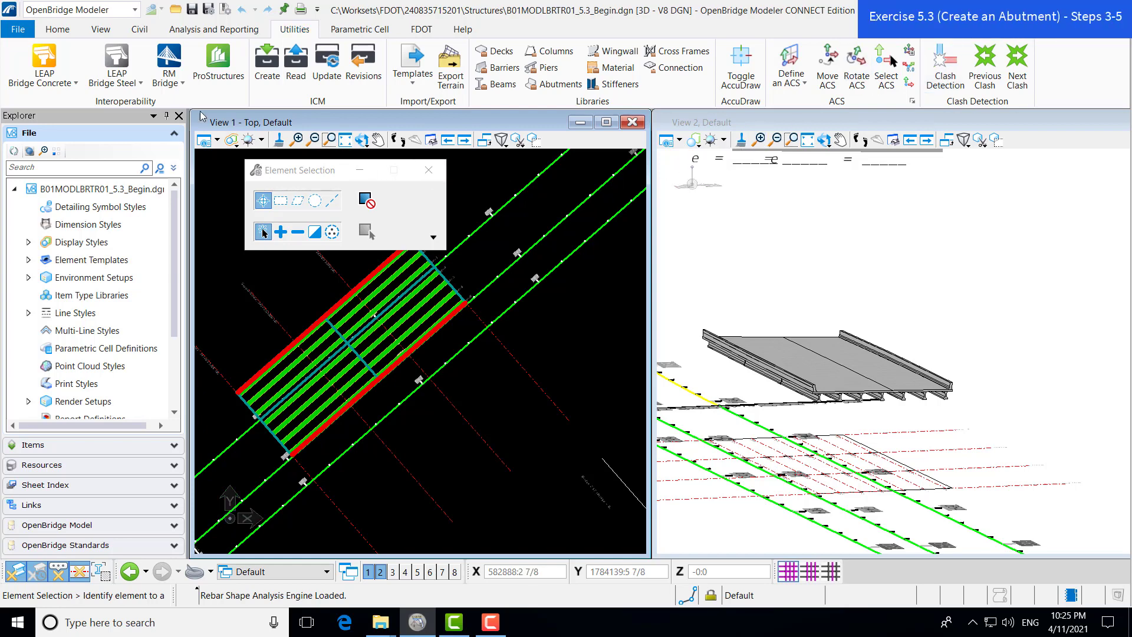
Step: Start placing an abutment with the FDOT End Bent_TRM Model1 template from the Pile Cap FDOT Templates
left_click(57, 29)
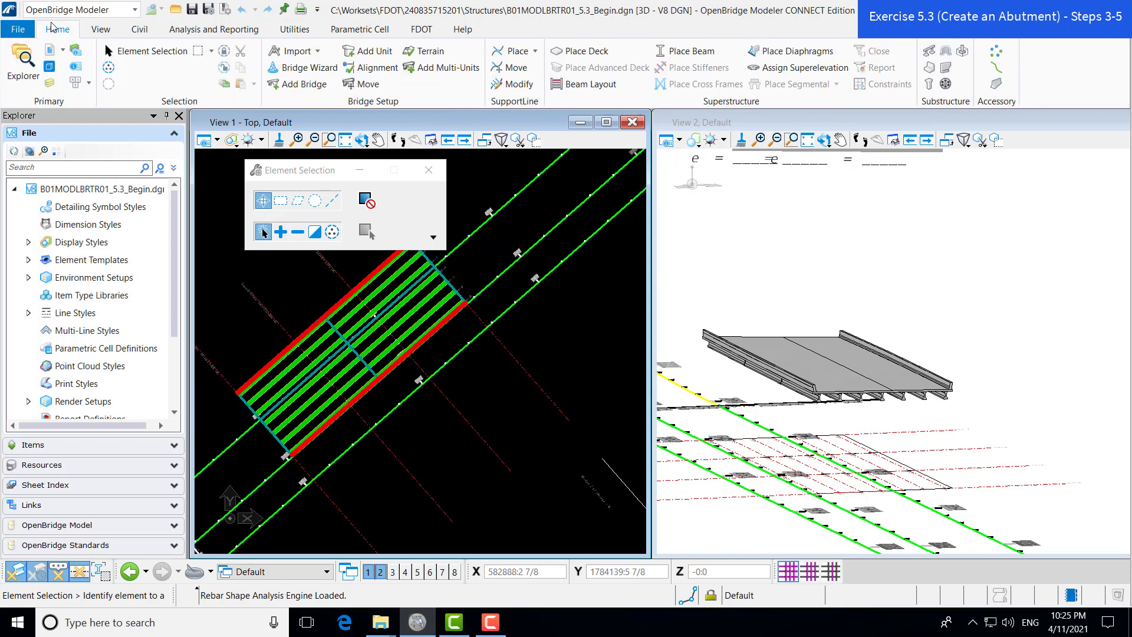
left_click(929, 71)
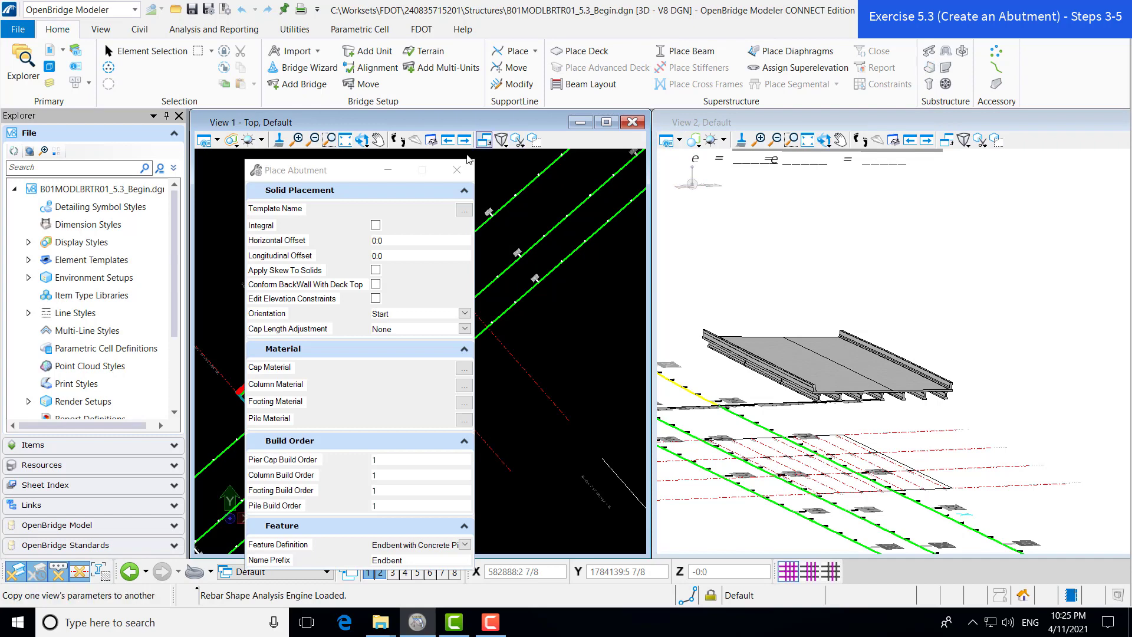
left_click_drag(335, 174, 309, 128)
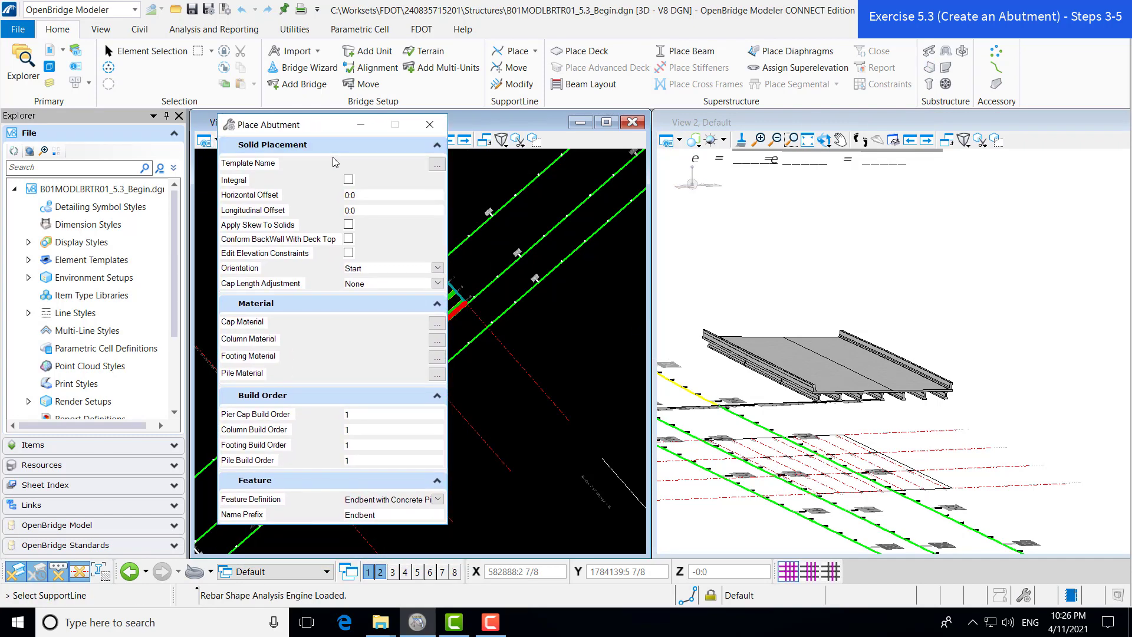
left_click(436, 169)
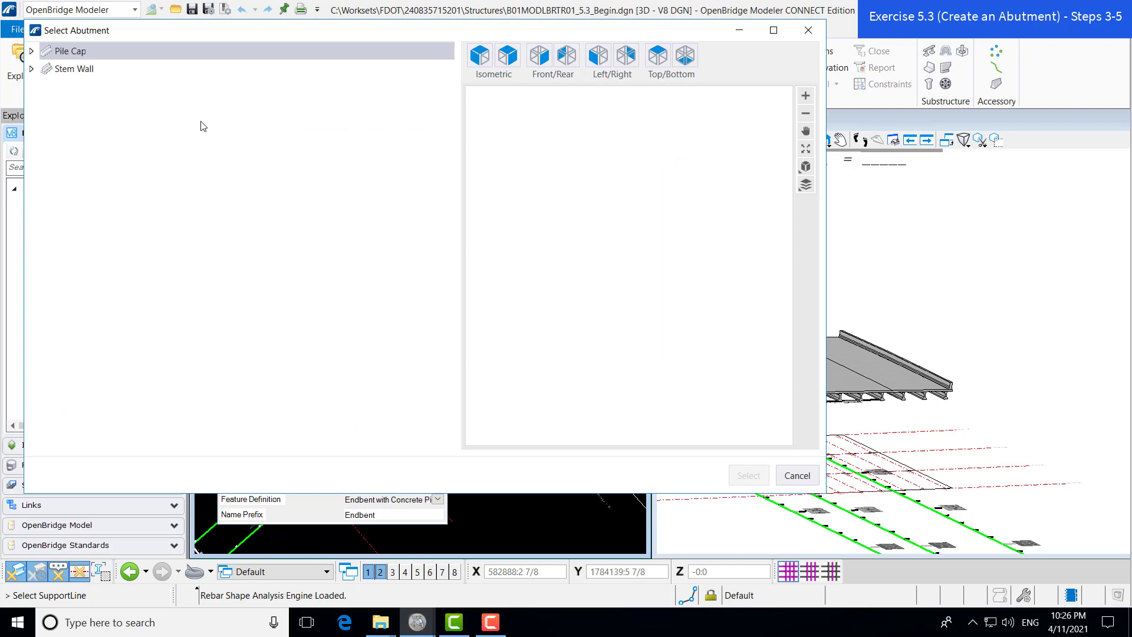
left_click(32, 51)
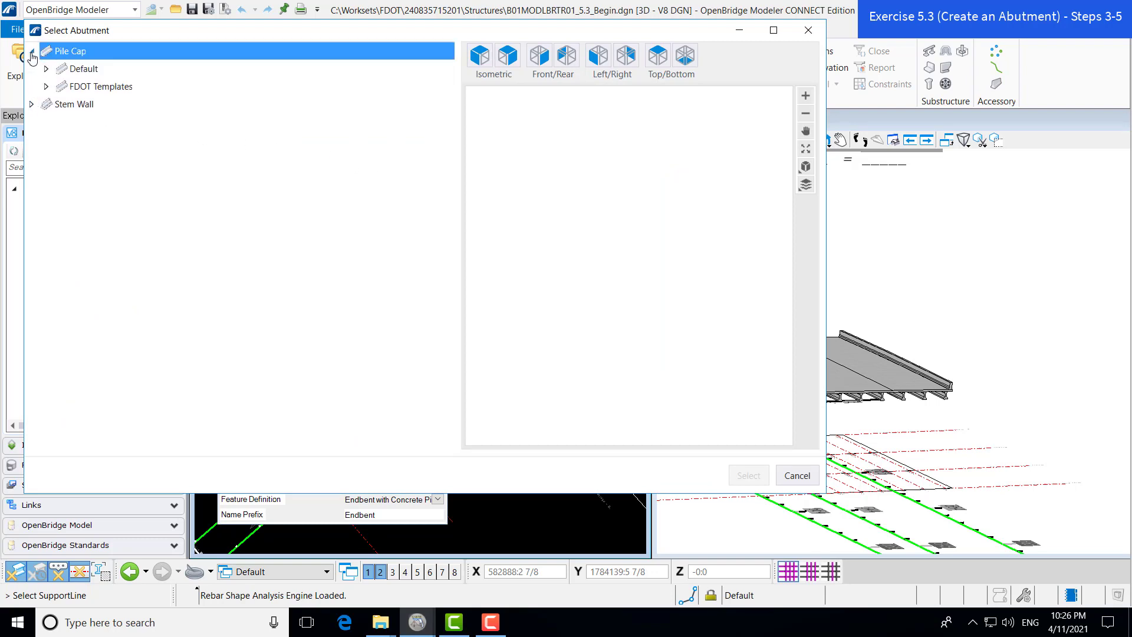
left_click(46, 86)
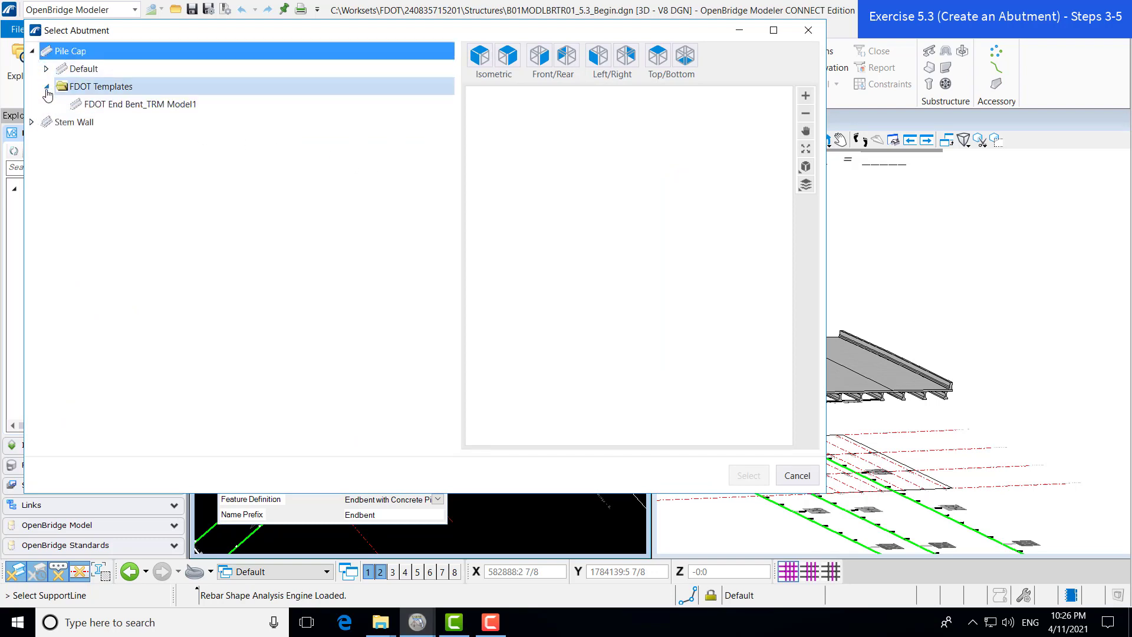
left_click(122, 109)
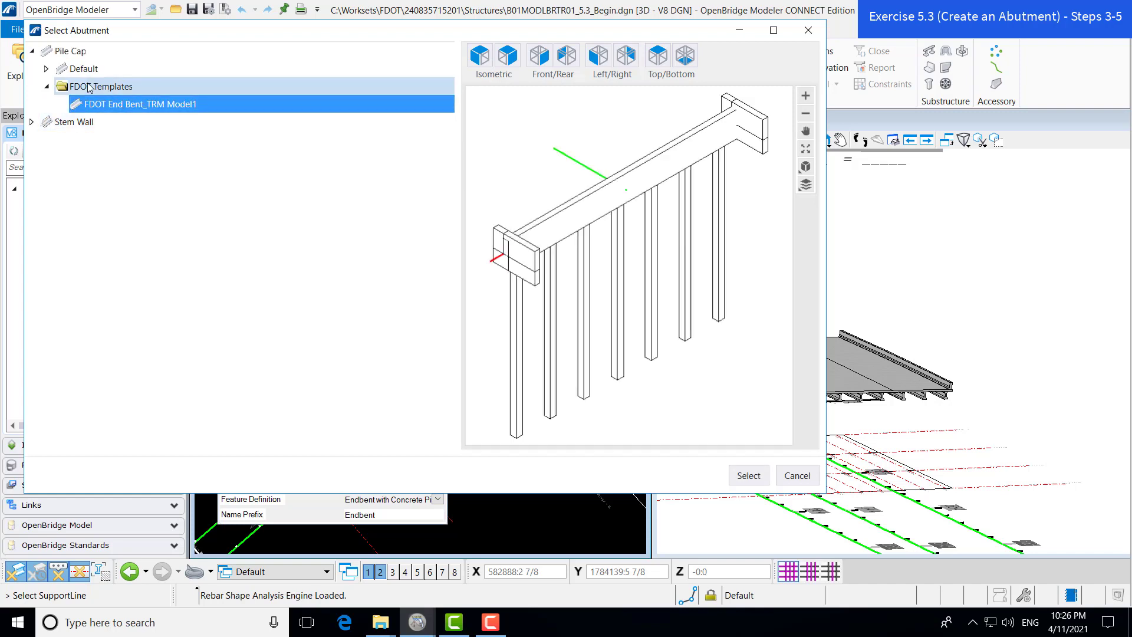
left_click(748, 475)
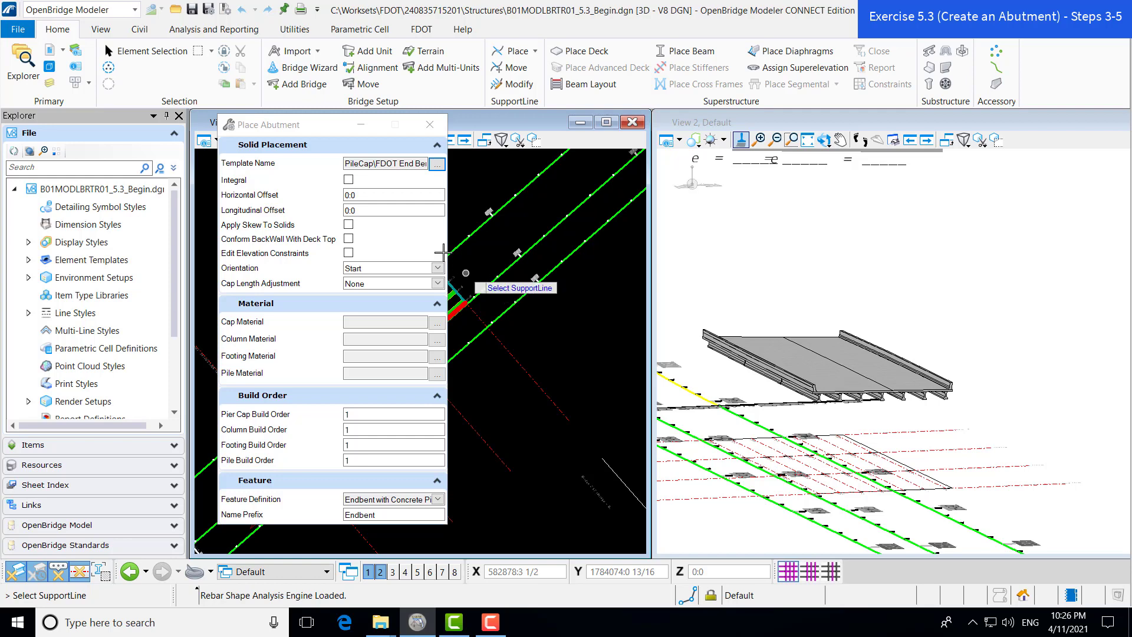
Step: Set the abutment's horizontal offset to -28 and enable Conform BackWall With Deck Top
left_click(348, 195)
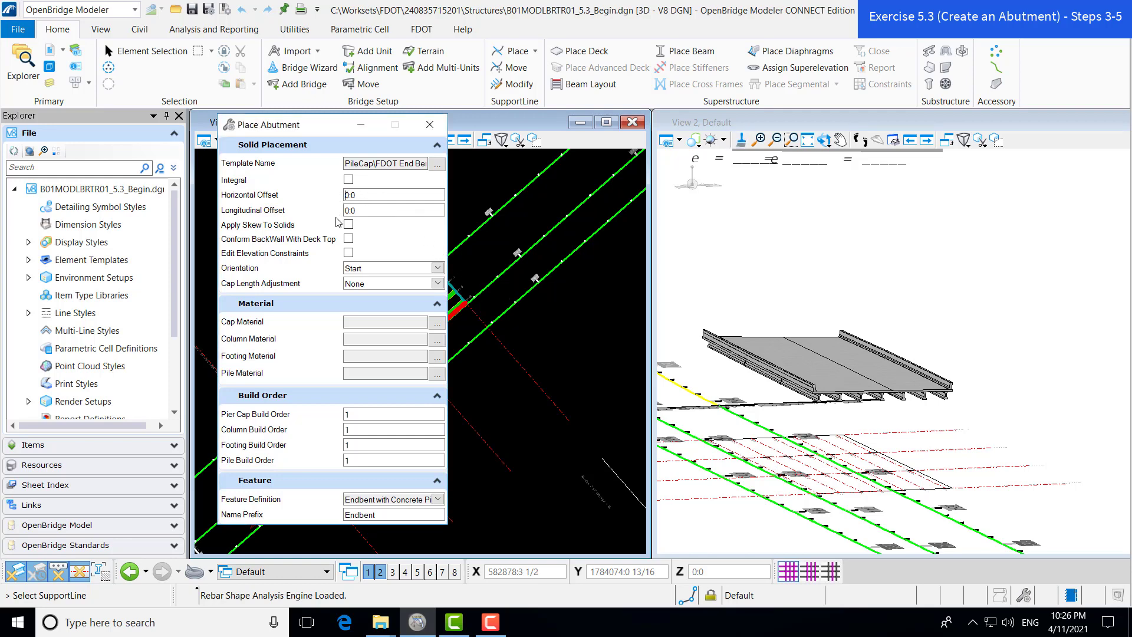
type("-28")
key("Delete")
left_click(376, 194)
left_click(348, 239)
Step: Set the abutment's cap material to Substructure Concrete from the concrete materials in the Material Library
left_click(438, 324)
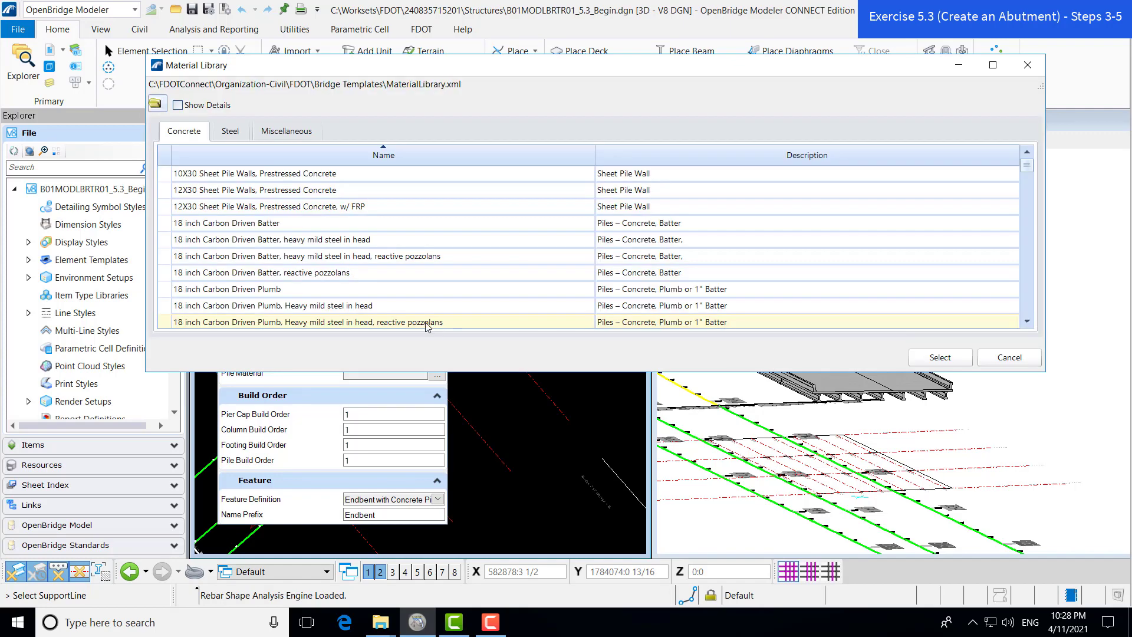
scroll(388, 304, "down", 1)
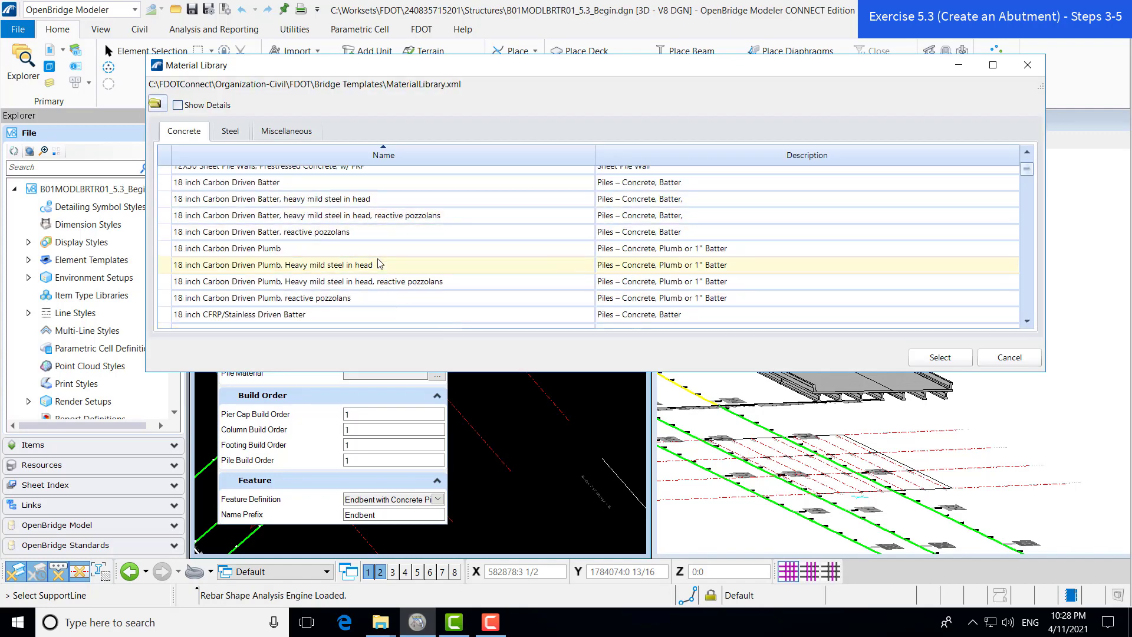
scroll(379, 263, "down", 2)
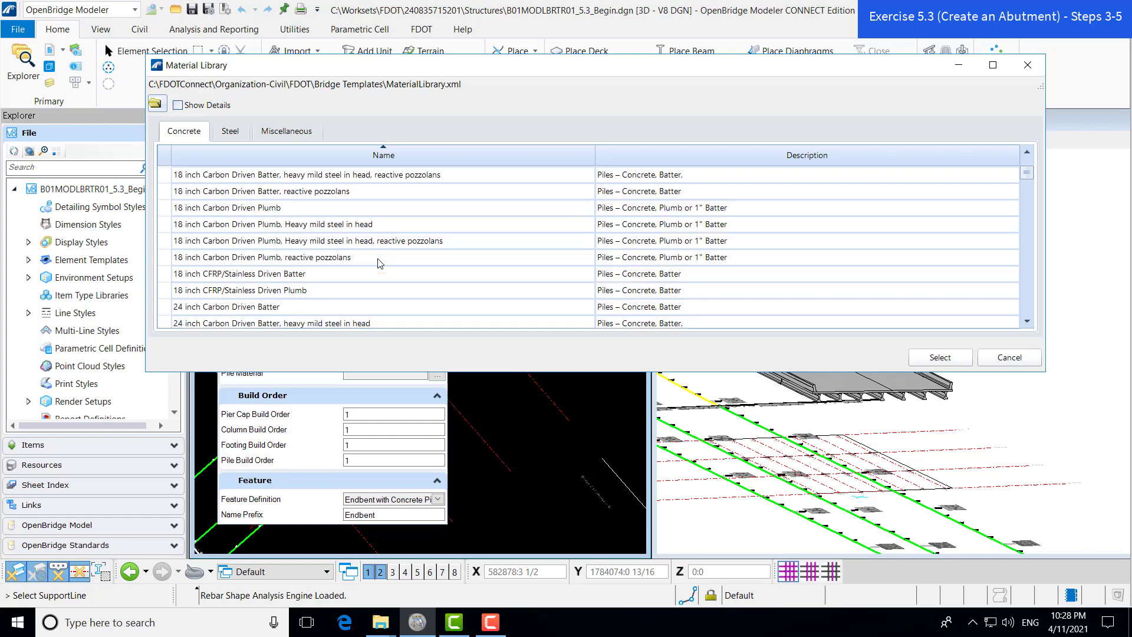
scroll(365, 254, "down", 1)
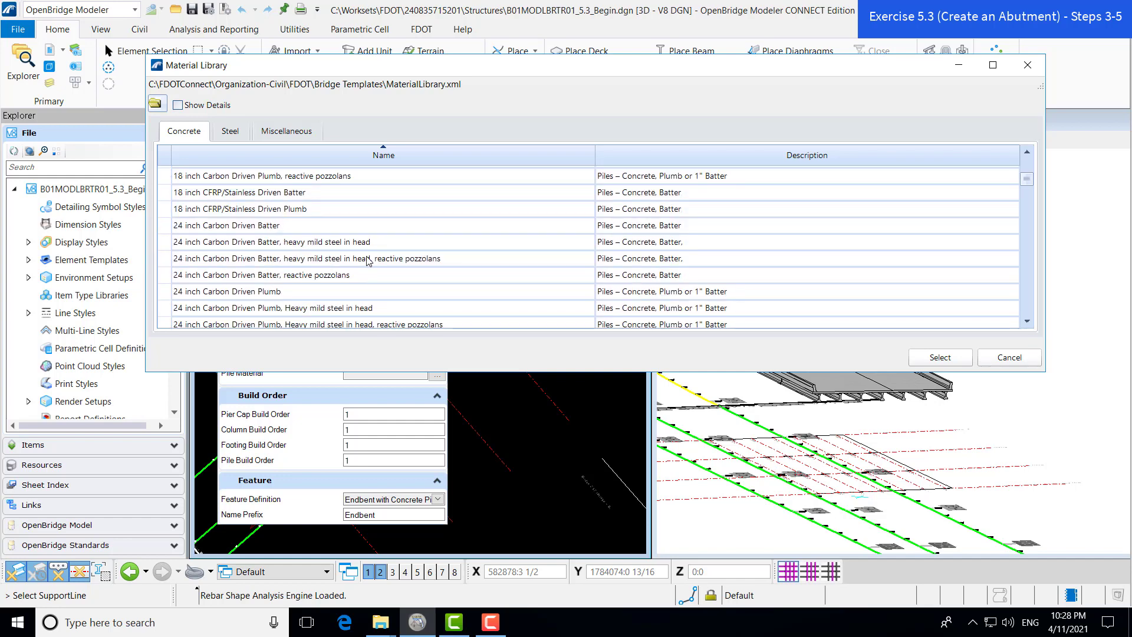
scroll(367, 261, "down", 15)
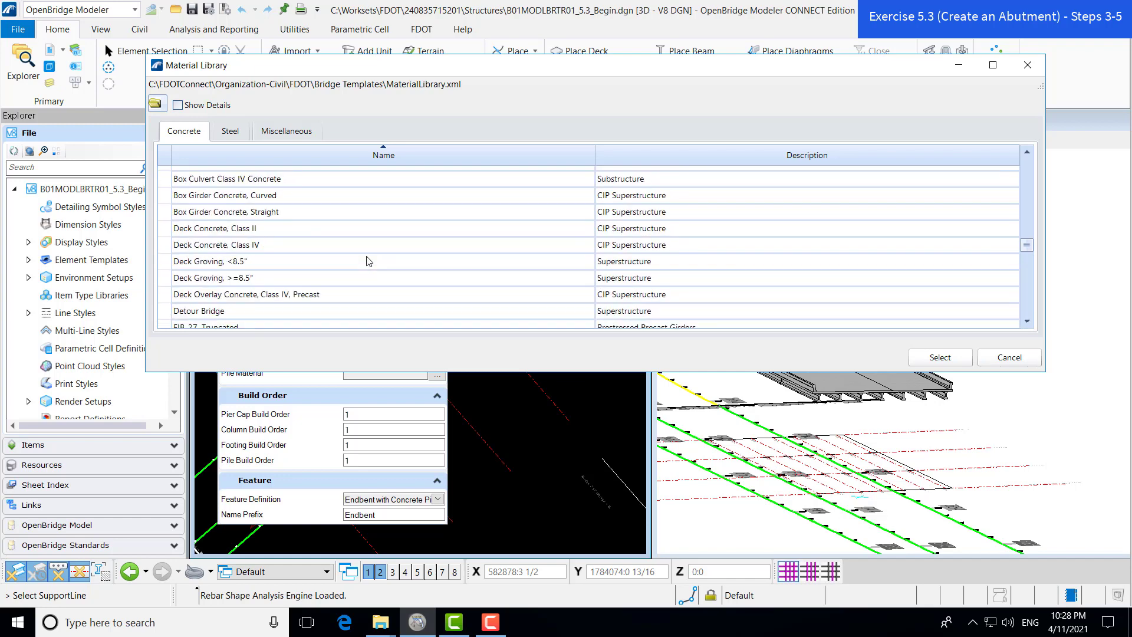
scroll(368, 261, "down", 15)
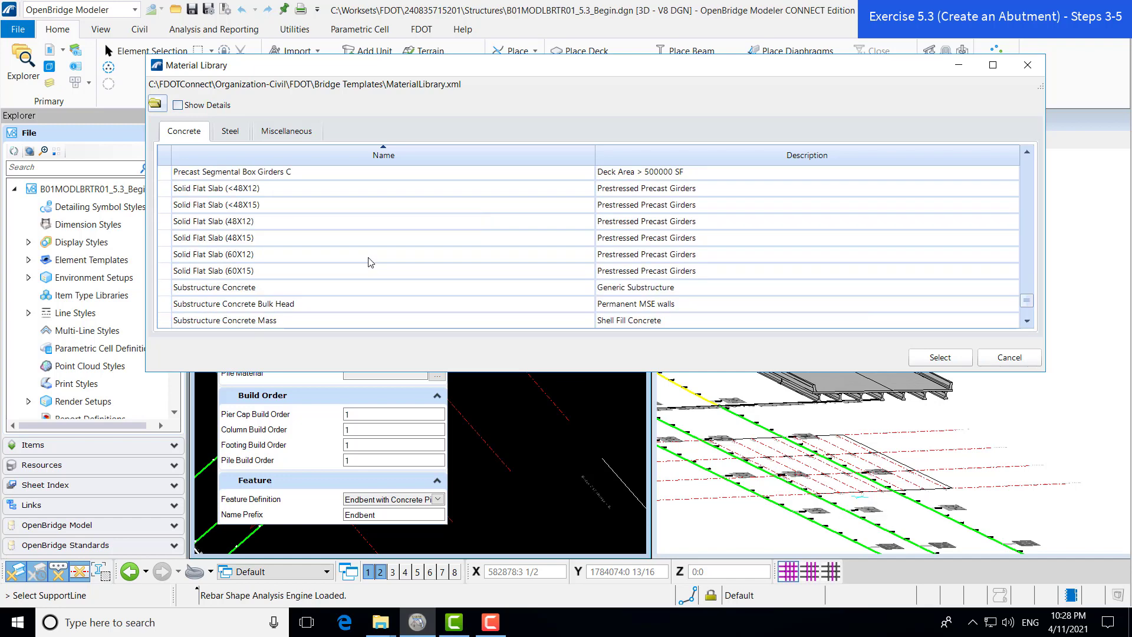
scroll(370, 262, "down", 1)
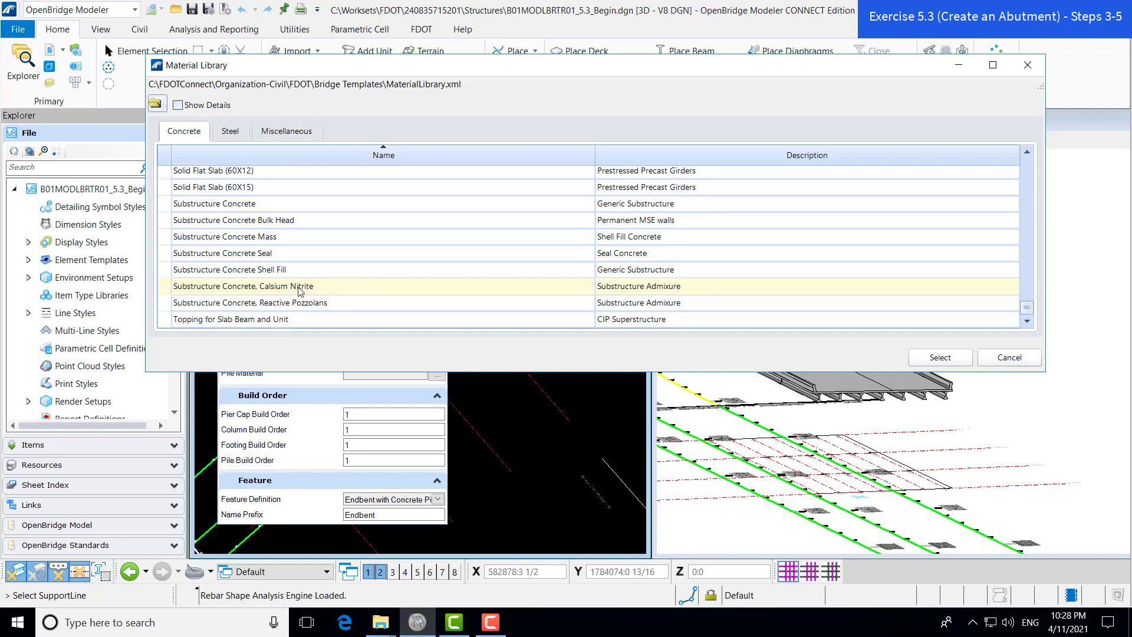
left_click(292, 207)
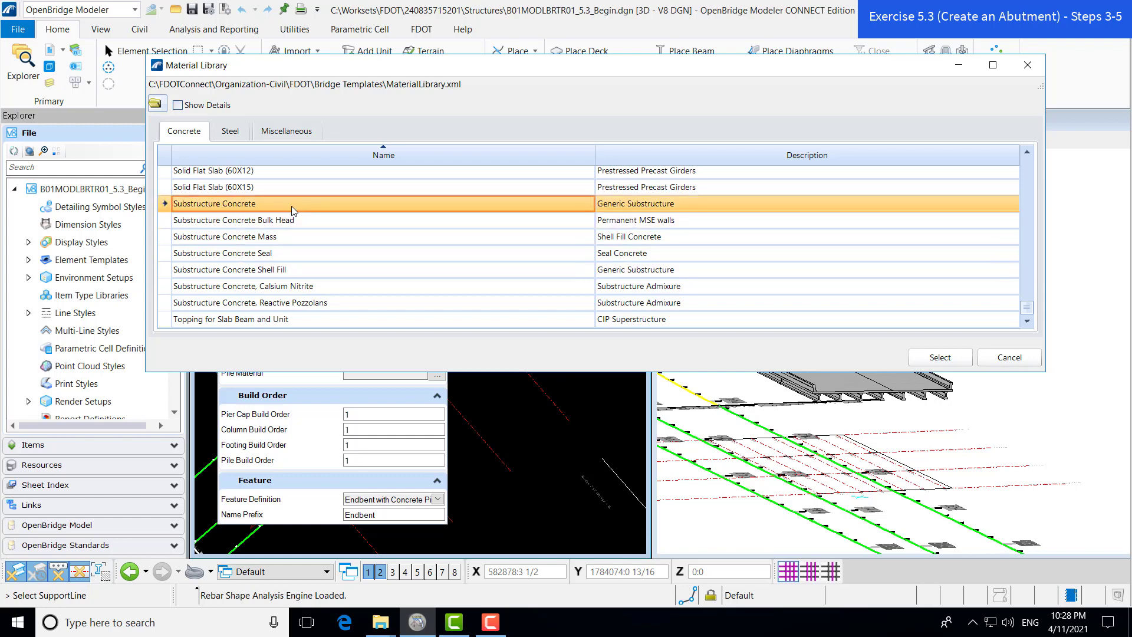
left_click(938, 366)
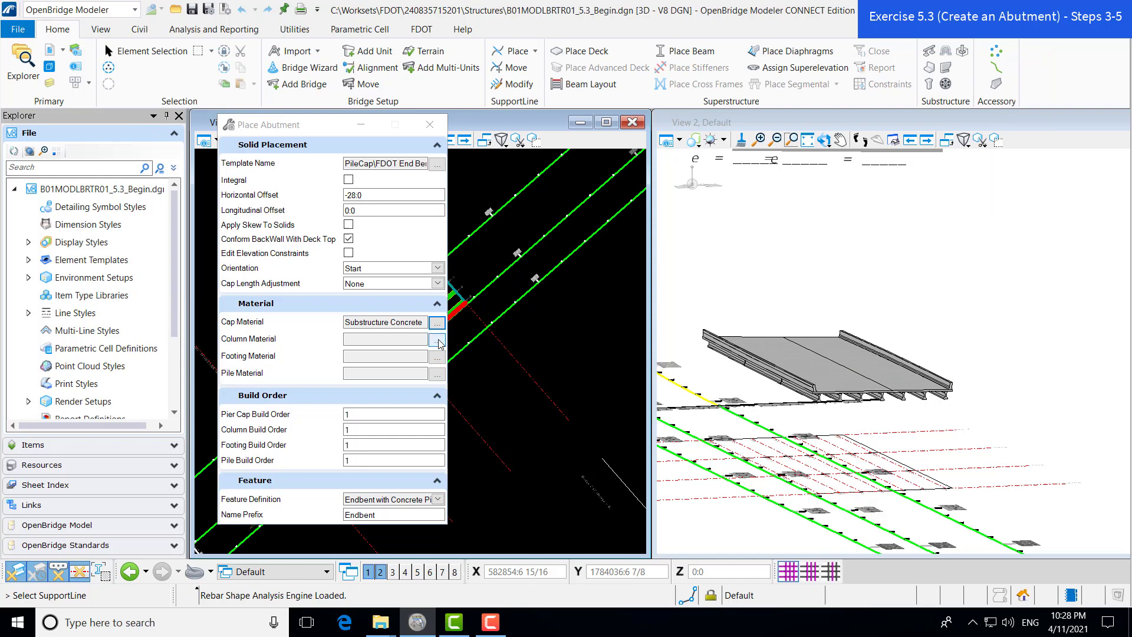
Step: Set the abutment's column material to Substructure Concrete from the Material Library
left_click(438, 340)
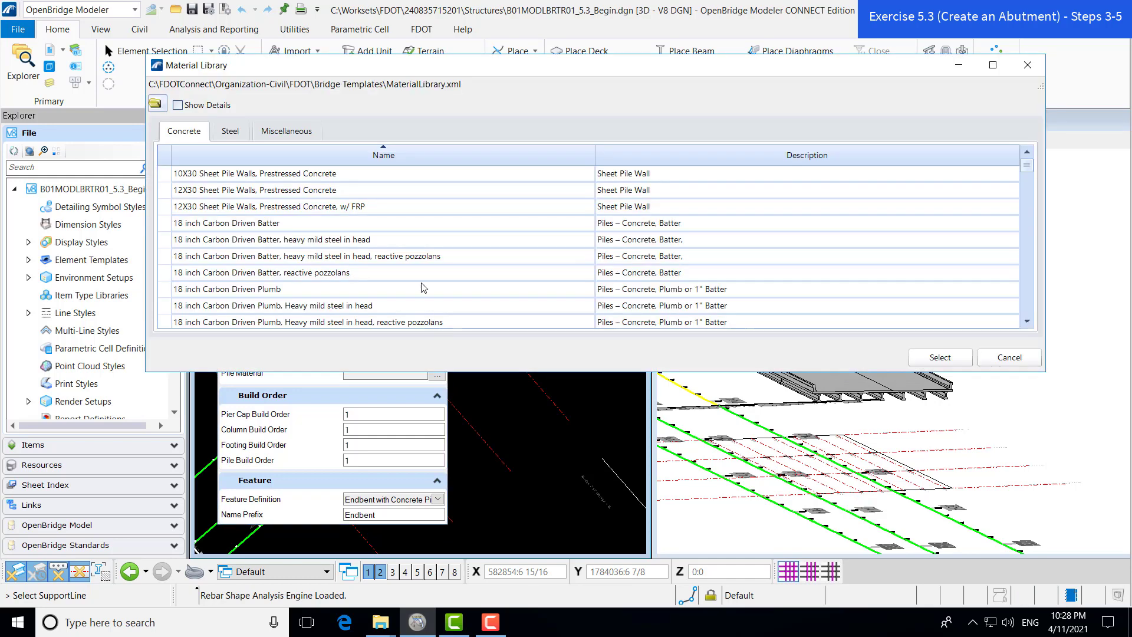
scroll(437, 291, "down", 2)
scroll(436, 292, "down", 3)
left_click_drag(1030, 200, 1030, 308)
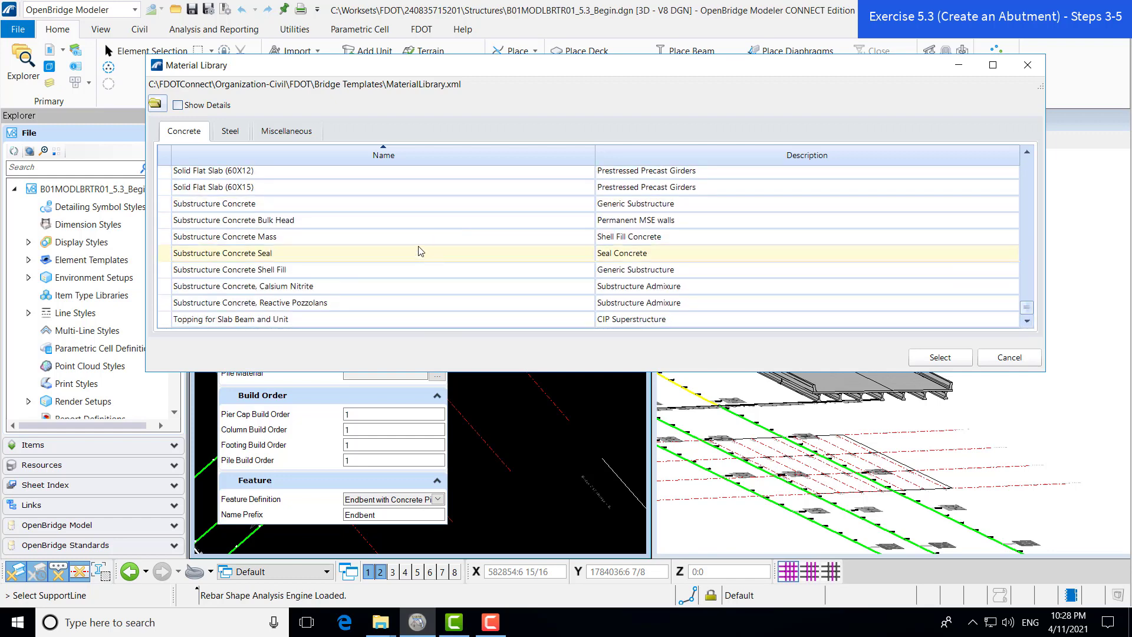
left_click(409, 204)
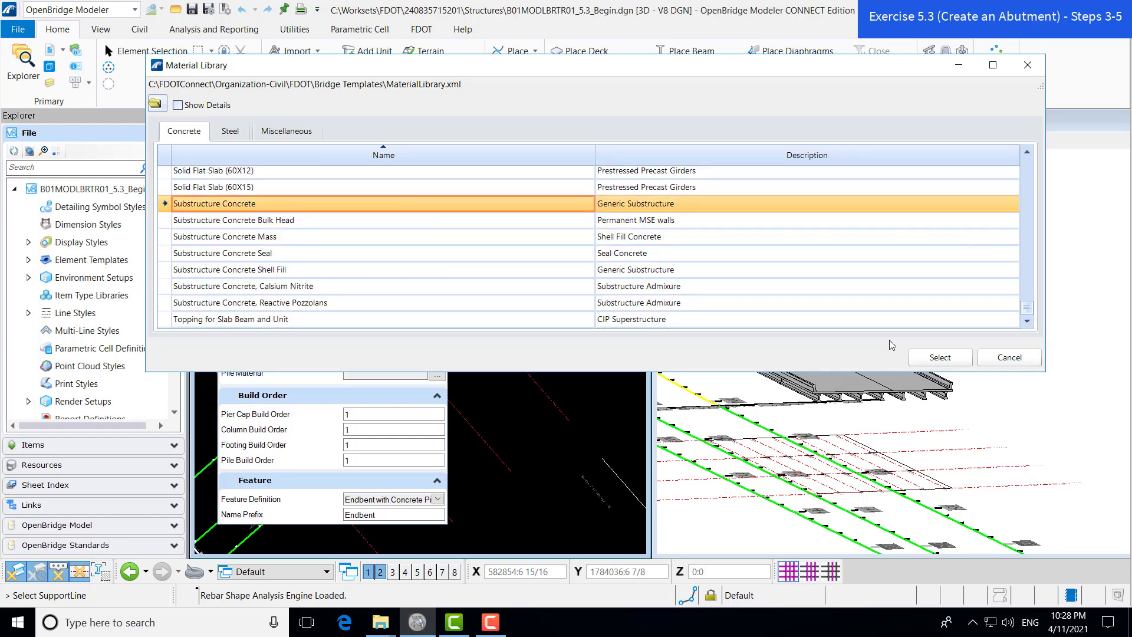
left_click(923, 359)
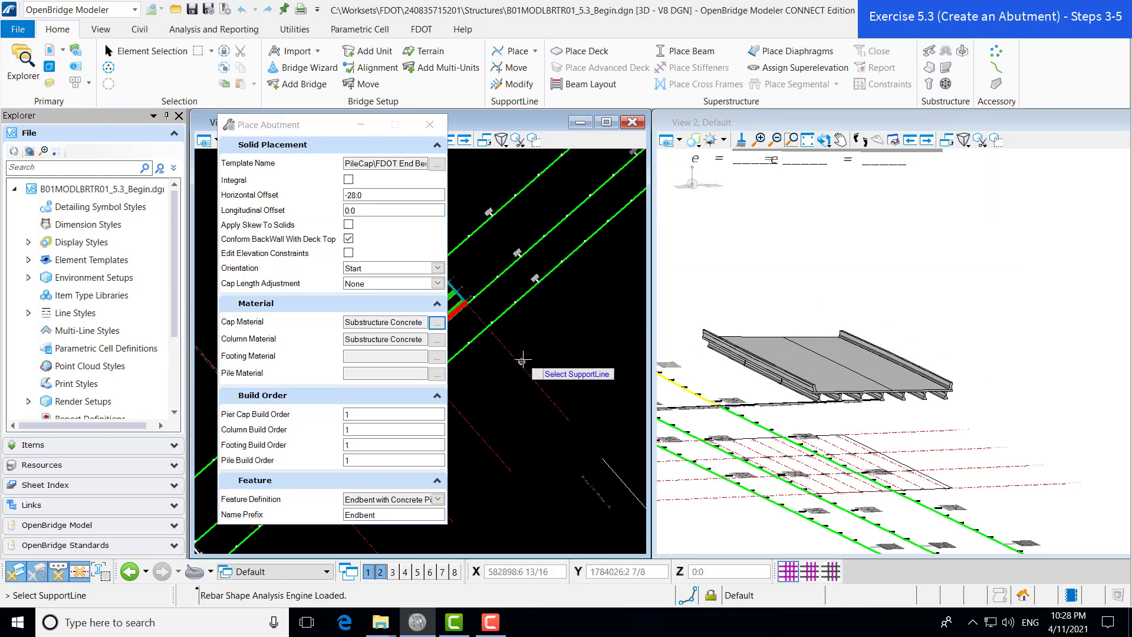
Step: Set the abutment's footing material to Substructure Concrete and its pile material to 18 inch Carbon Driven Plumb
left_click(439, 358)
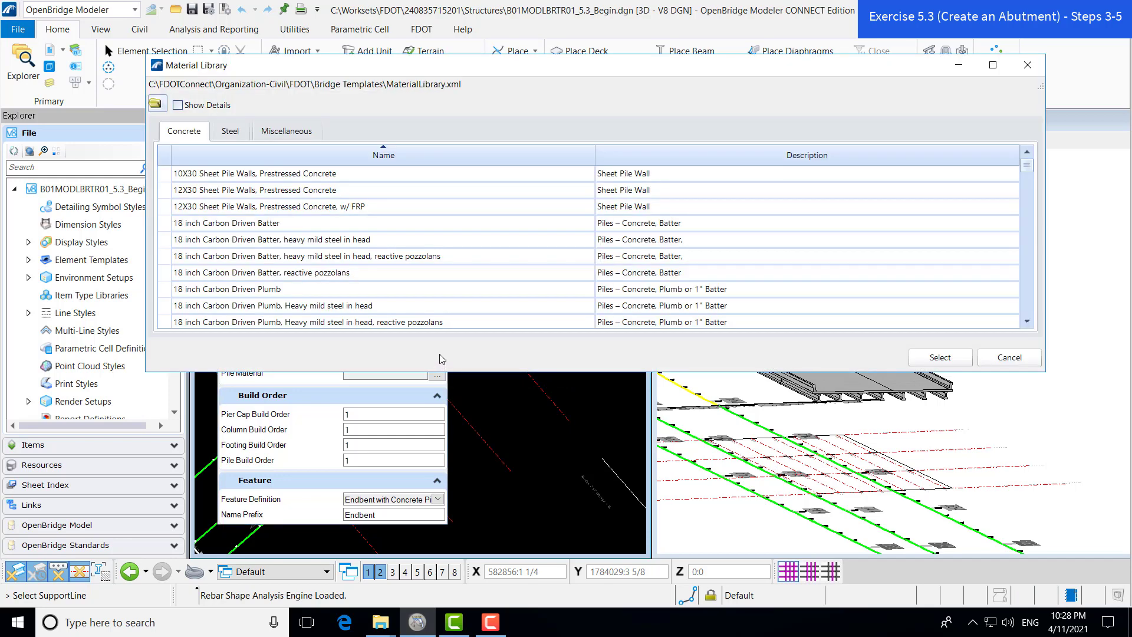
scroll(454, 248, "down", 15)
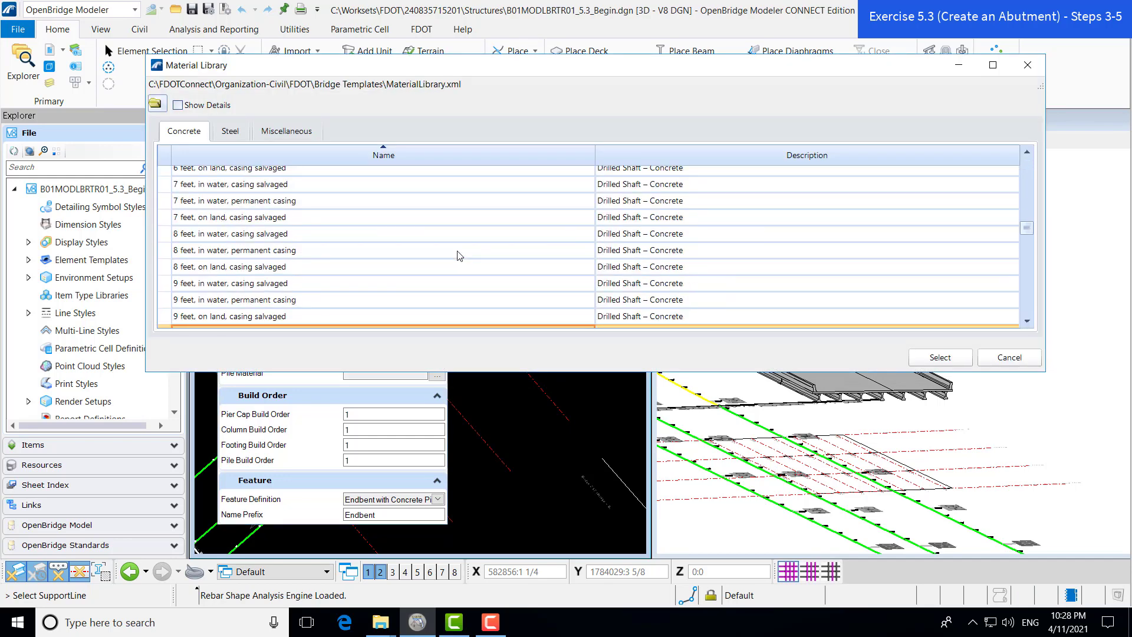
scroll(458, 258, "down", 15)
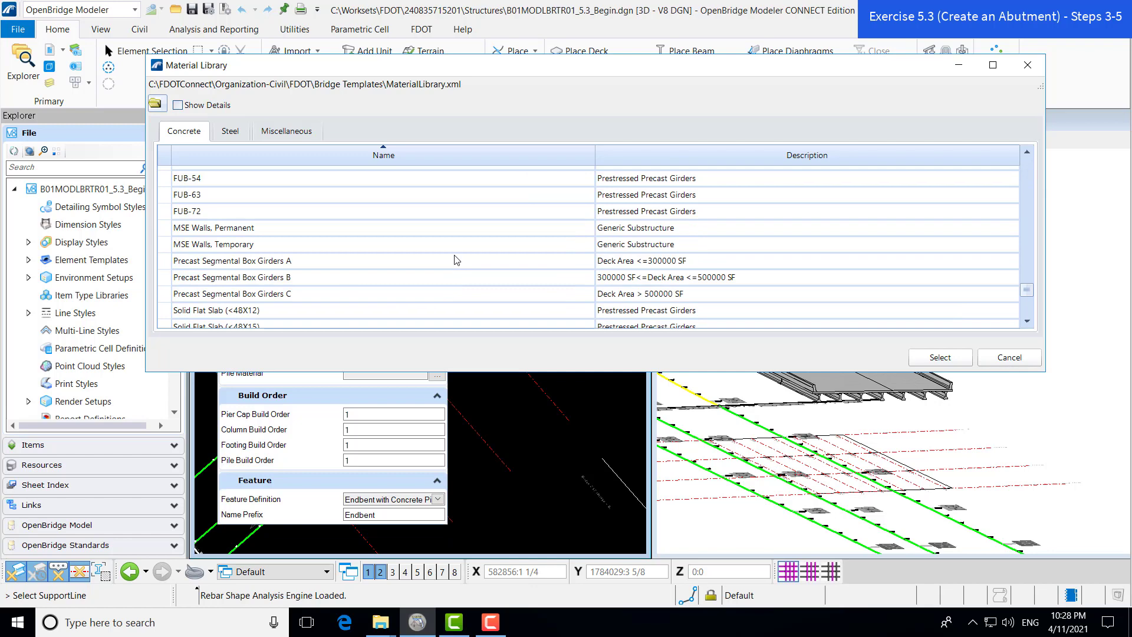
scroll(457, 262, "up", 1)
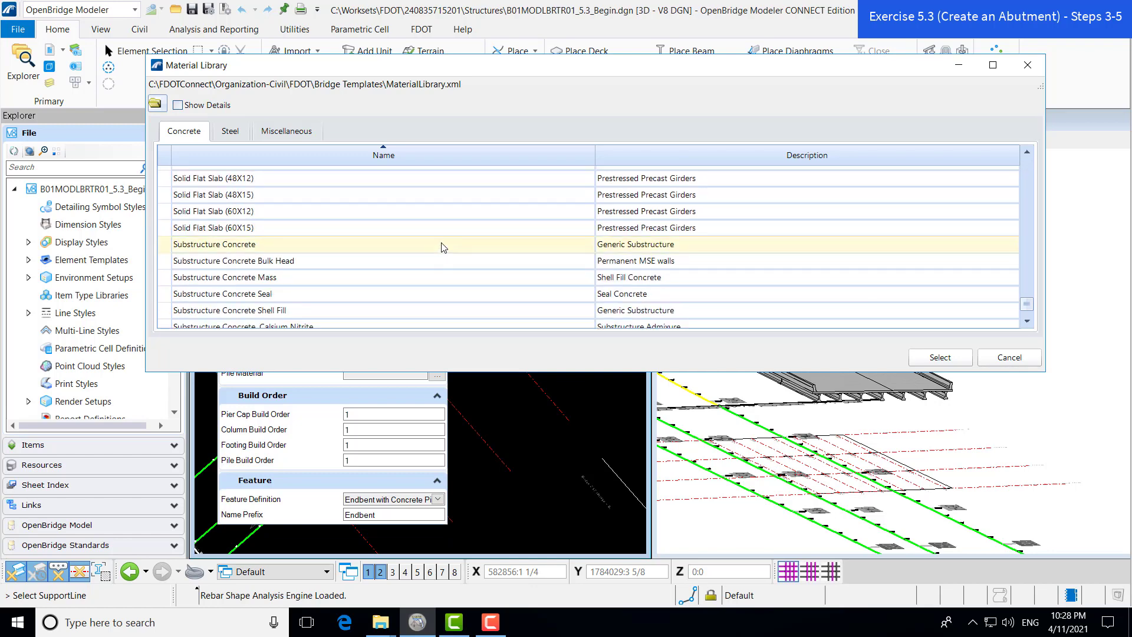
left_click(442, 243)
left_click(926, 352)
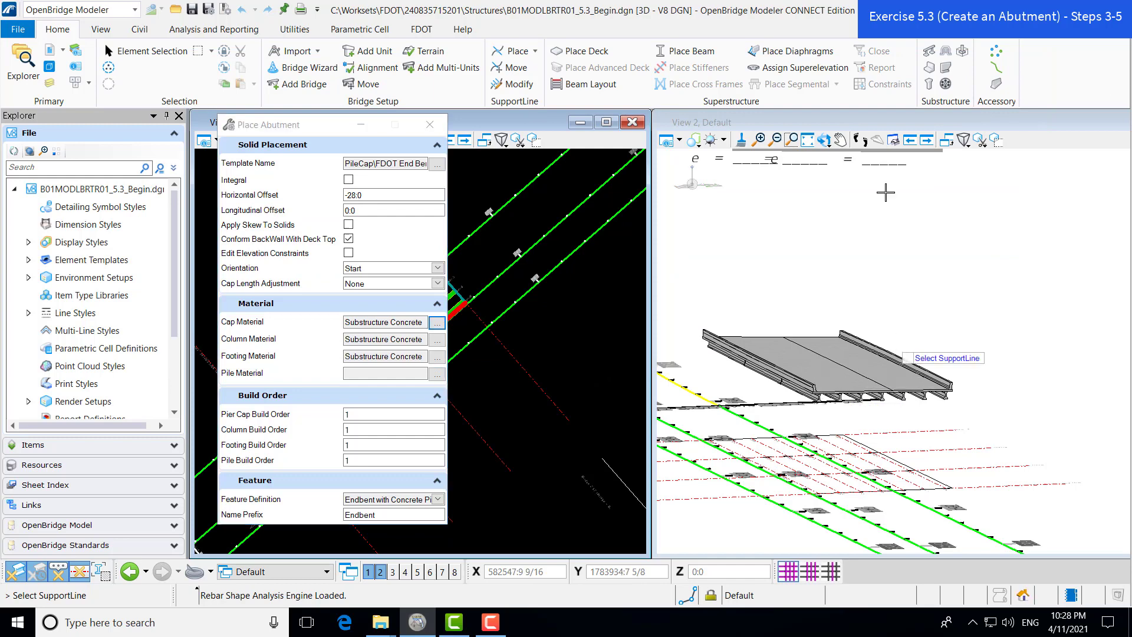
left_click(438, 375)
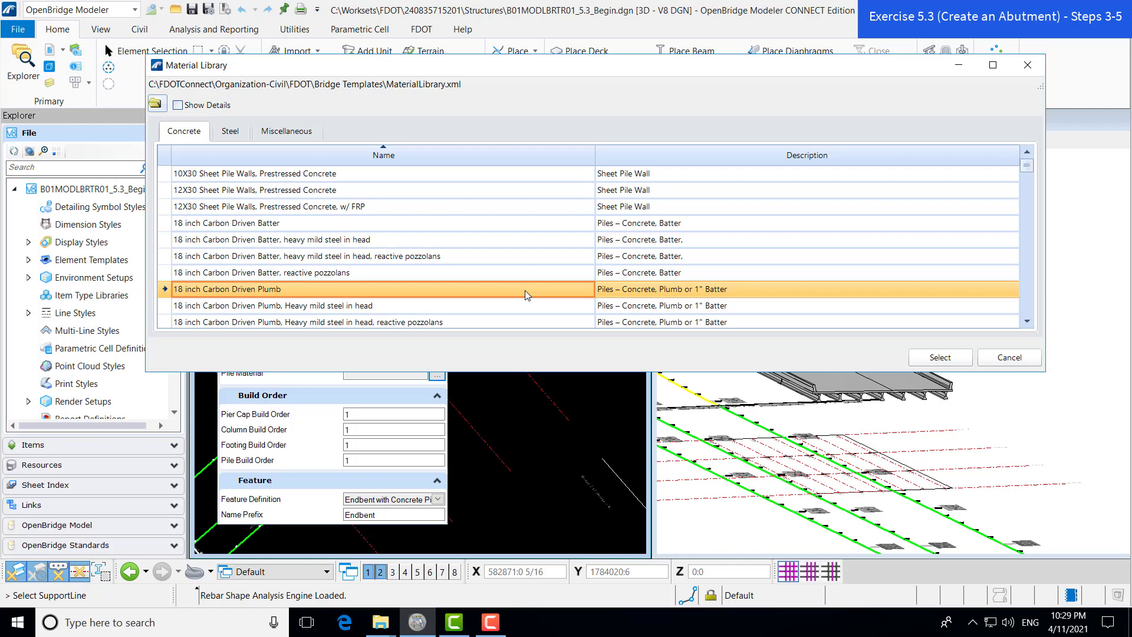
left_click(927, 361)
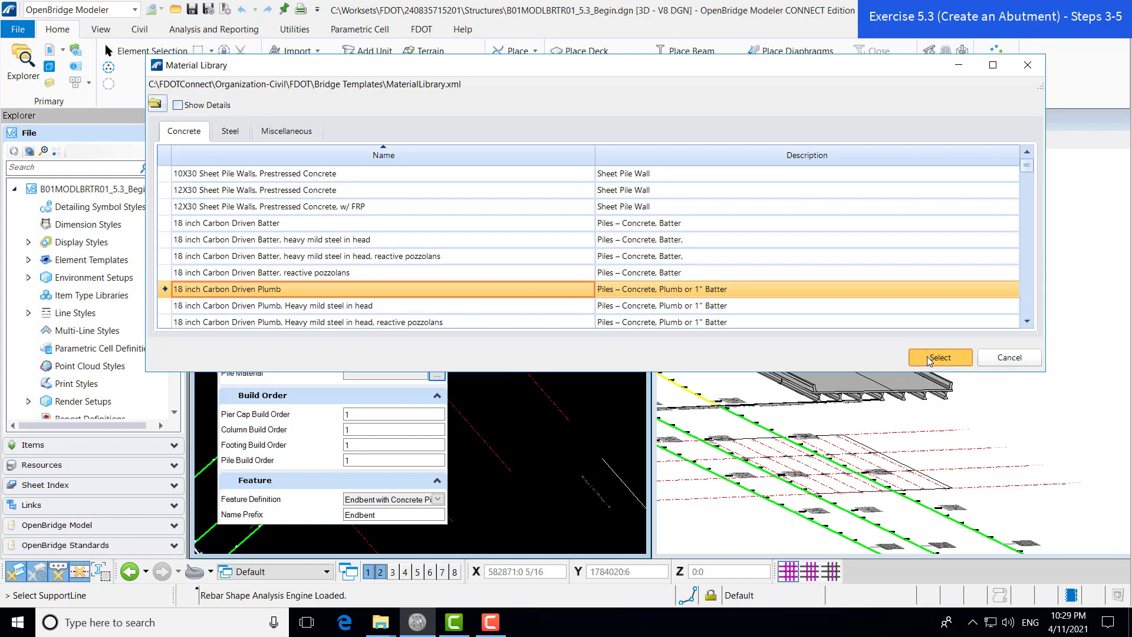
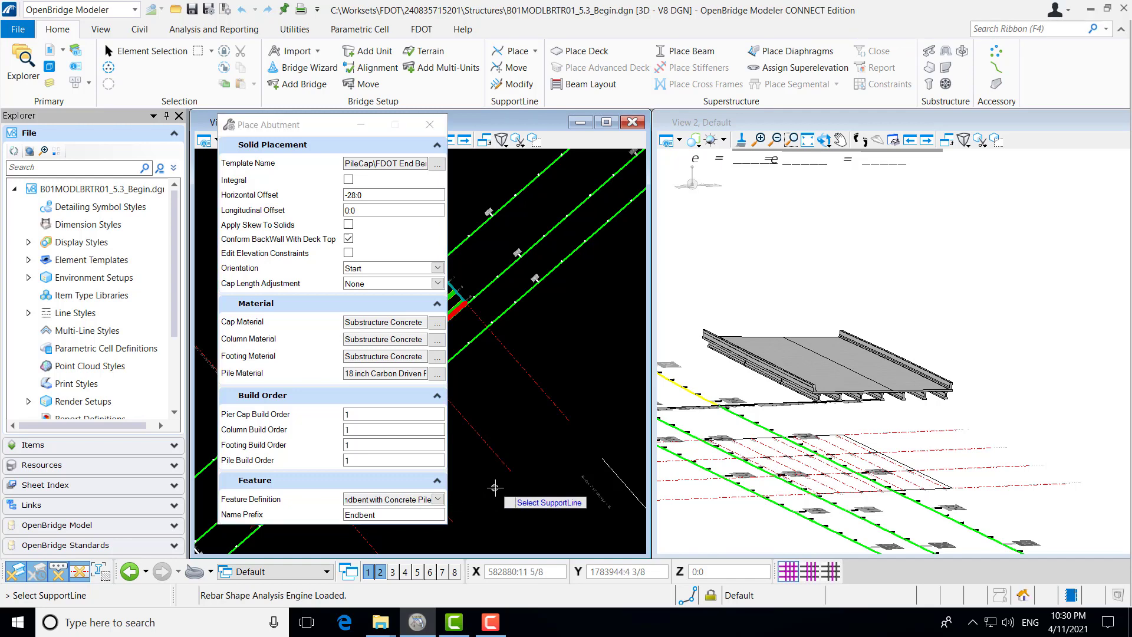
Step: Place the abutment on the support line at the southwest end of the bridge deck in the top view
left_click_drag(278, 131, 776, 136)
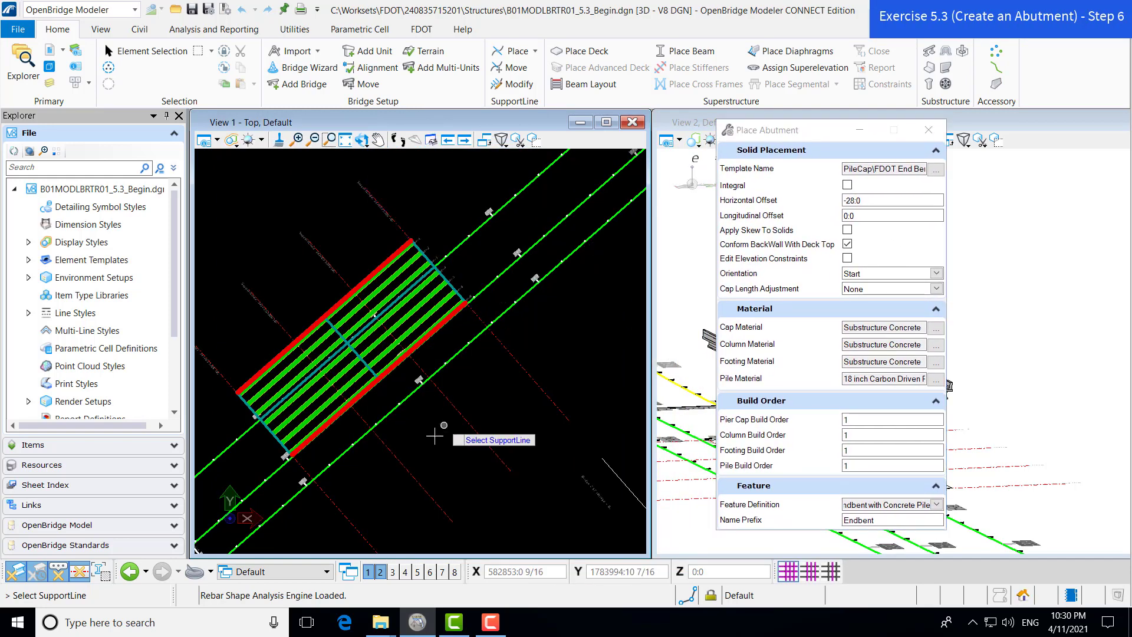
left_click(222, 375)
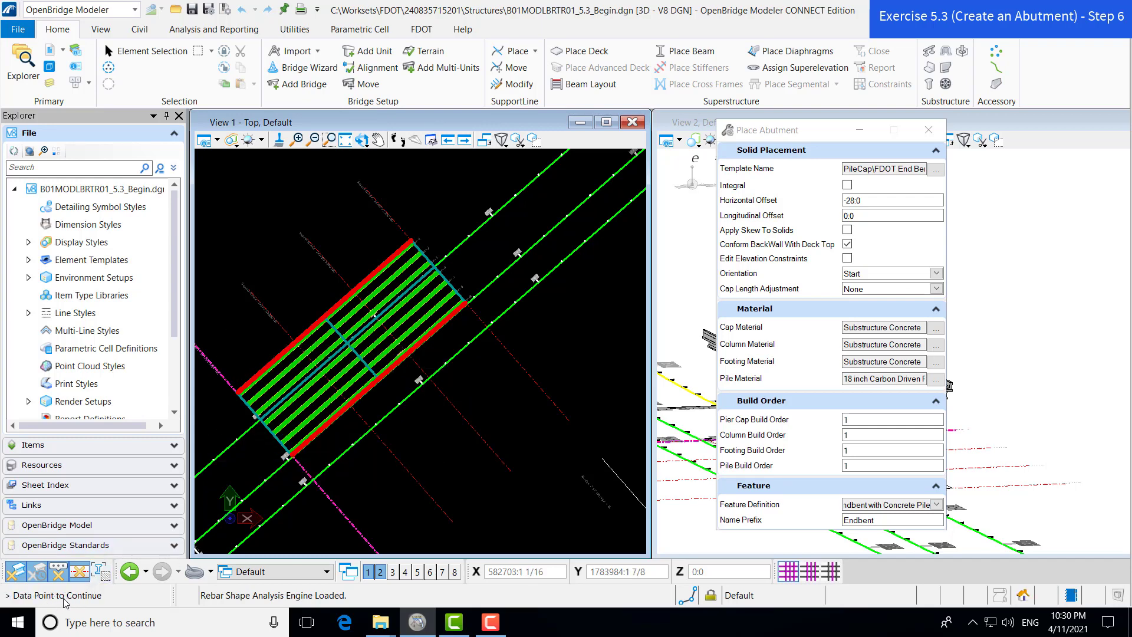
left_click(282, 281)
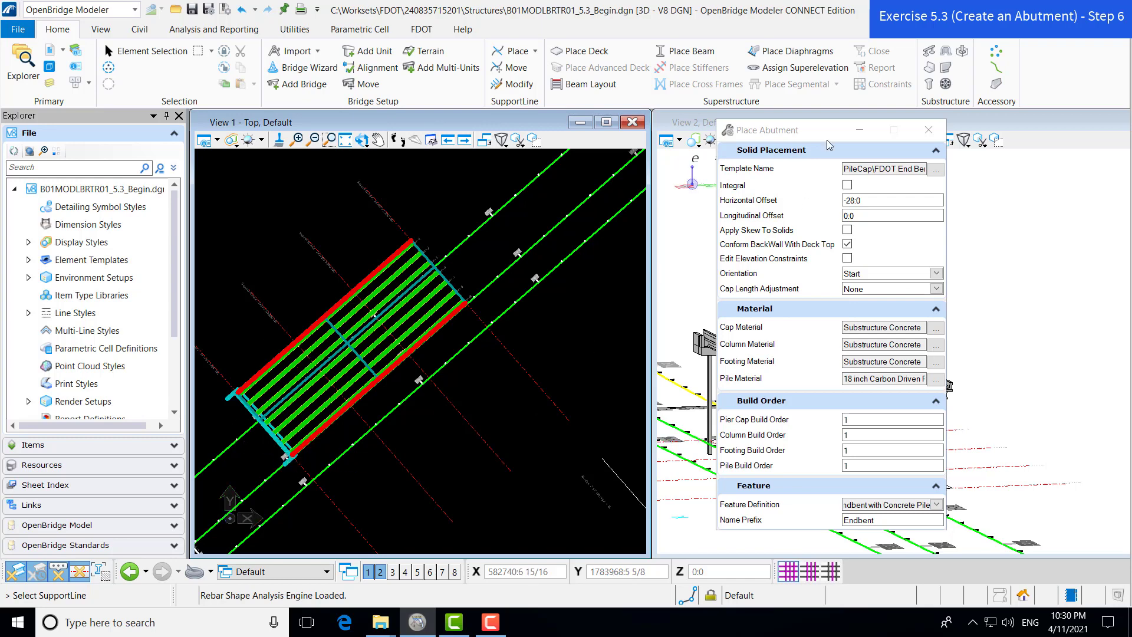
Step: Examine the placed abutment's cap, cheek walls and piles from behind in the 3D view, and end the placement command
left_click_drag(827, 139, 482, 137)
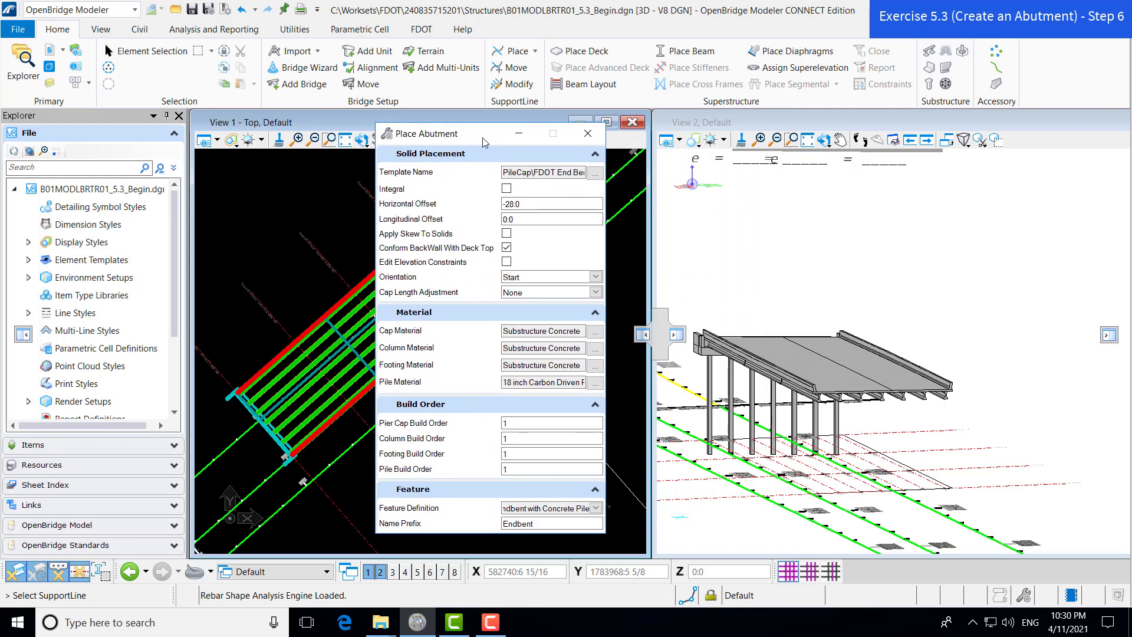
scroll(699, 354, "up", 1)
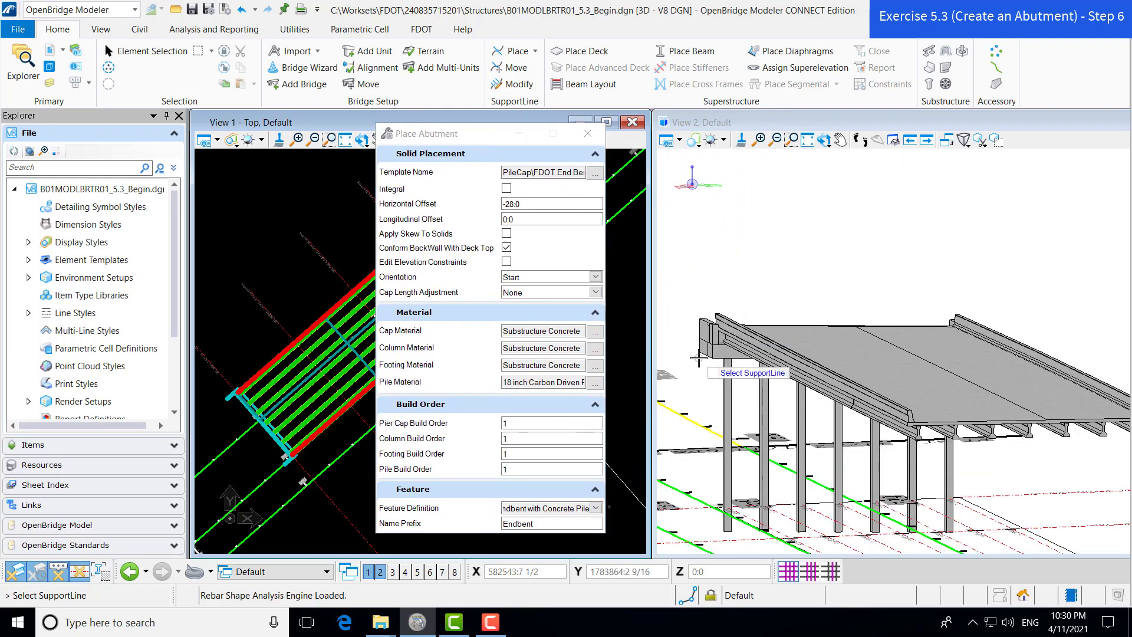
left_click(825, 140)
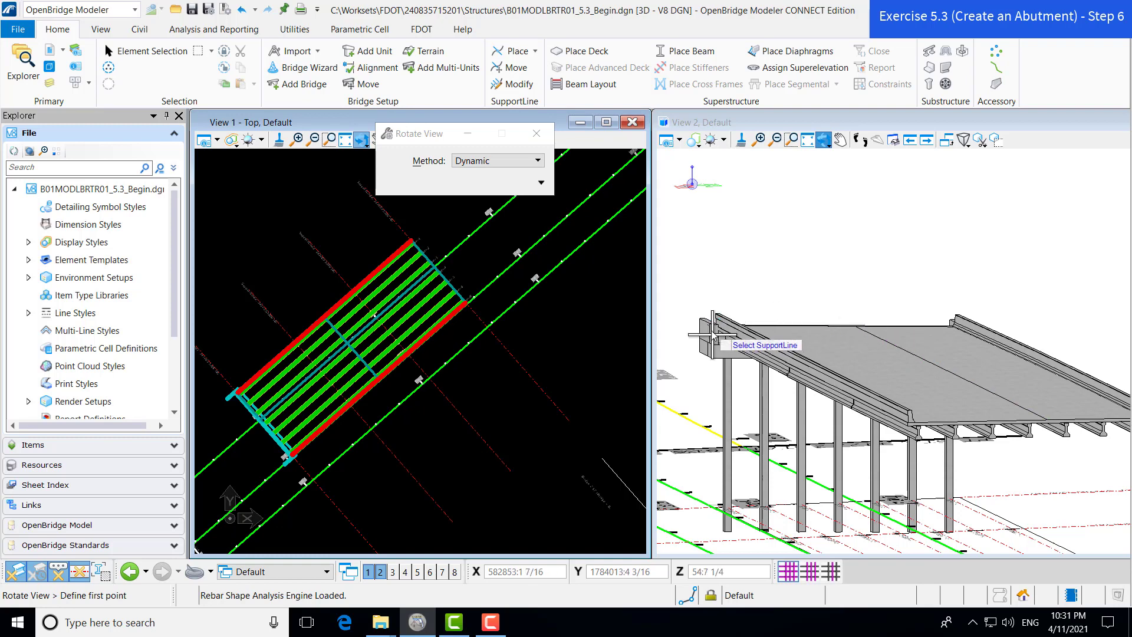
left_click(720, 363)
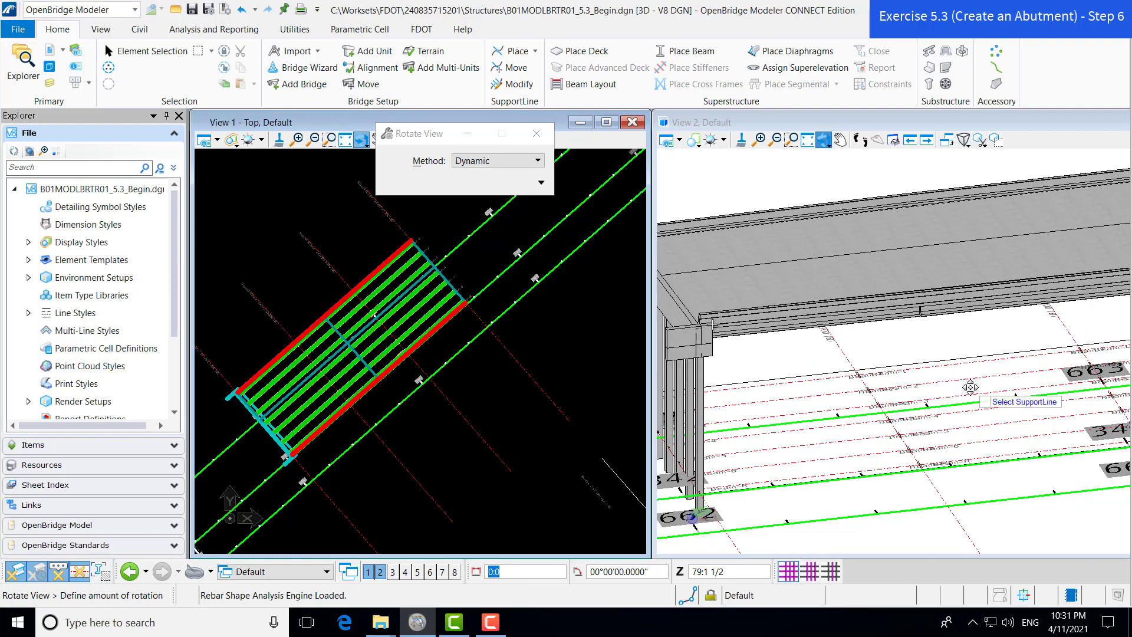
left_click(970, 387)
middle_click_drag(744, 505, 903, 365)
scroll(903, 365, "up", 2)
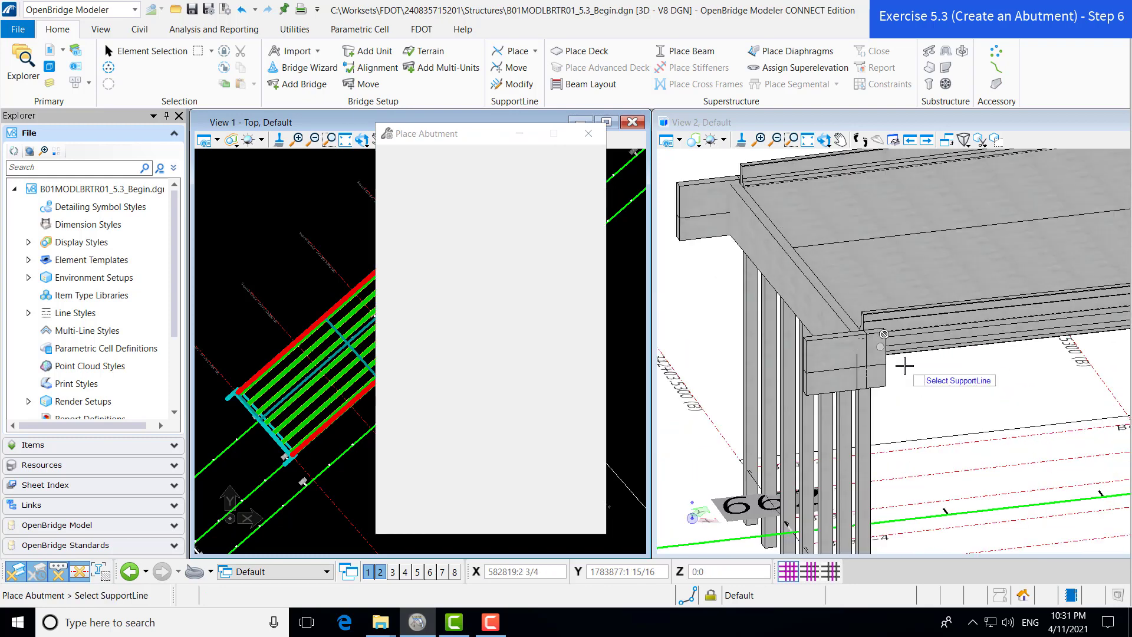
right_click(906, 366)
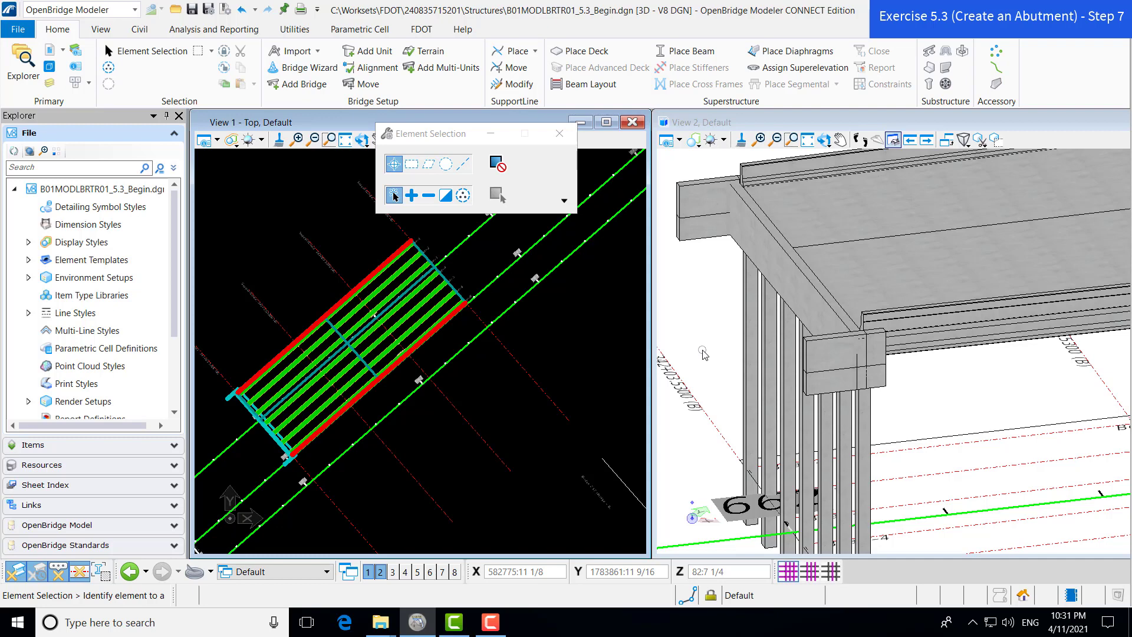
Step: Display the properties of the placed end bent abutment, selecting it by its cheek wall in the 3D view
left_click(822, 357)
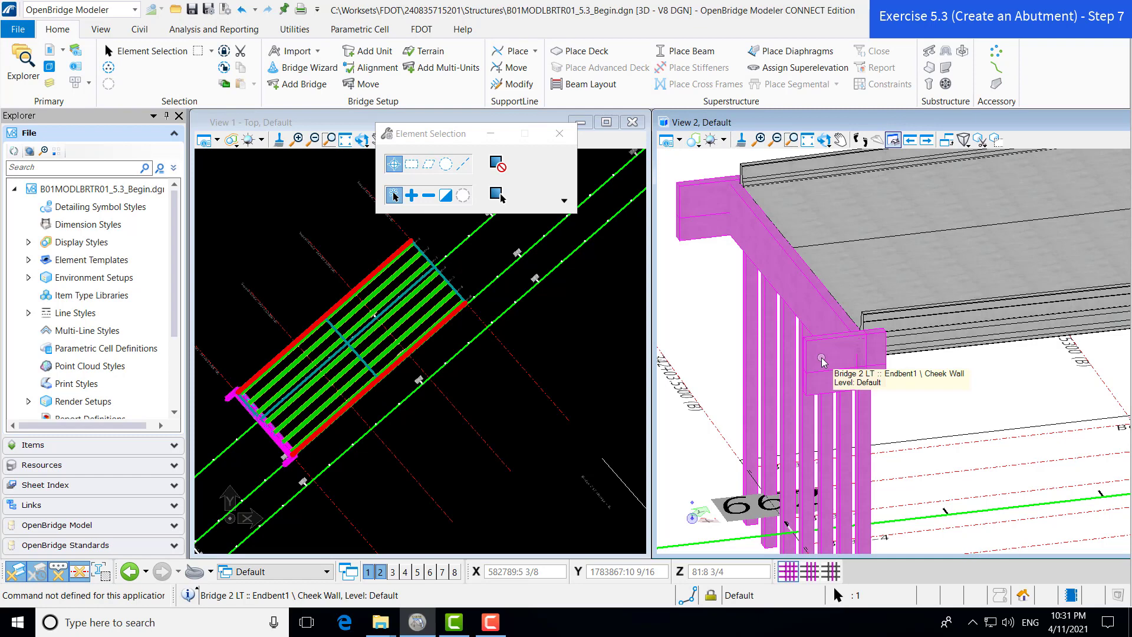
mouse_move(820, 345)
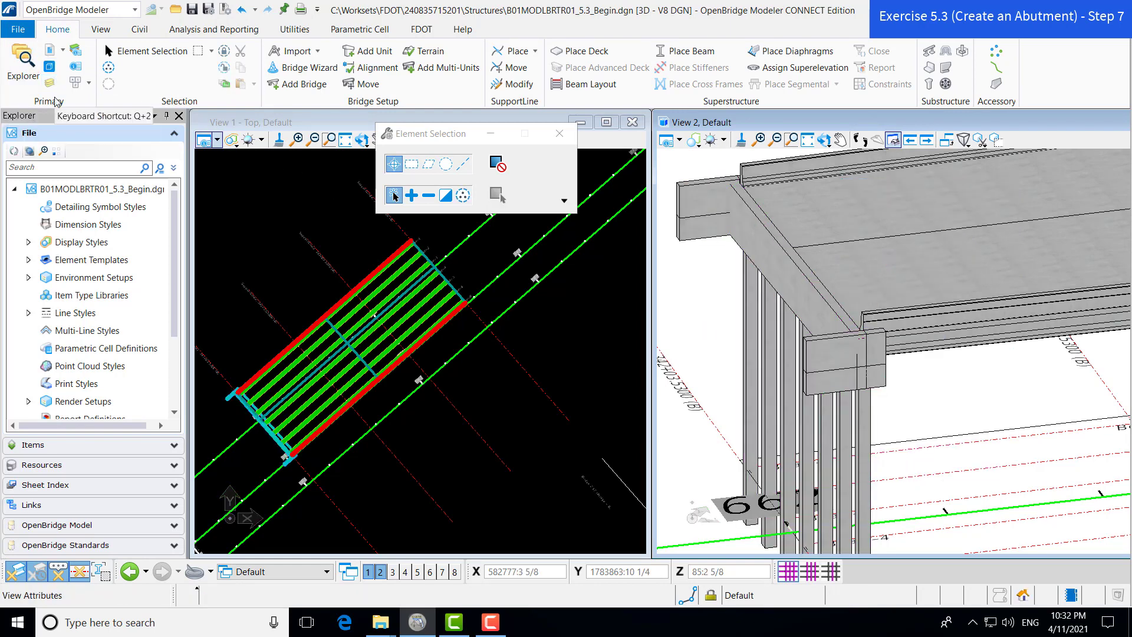
left_click(76, 70)
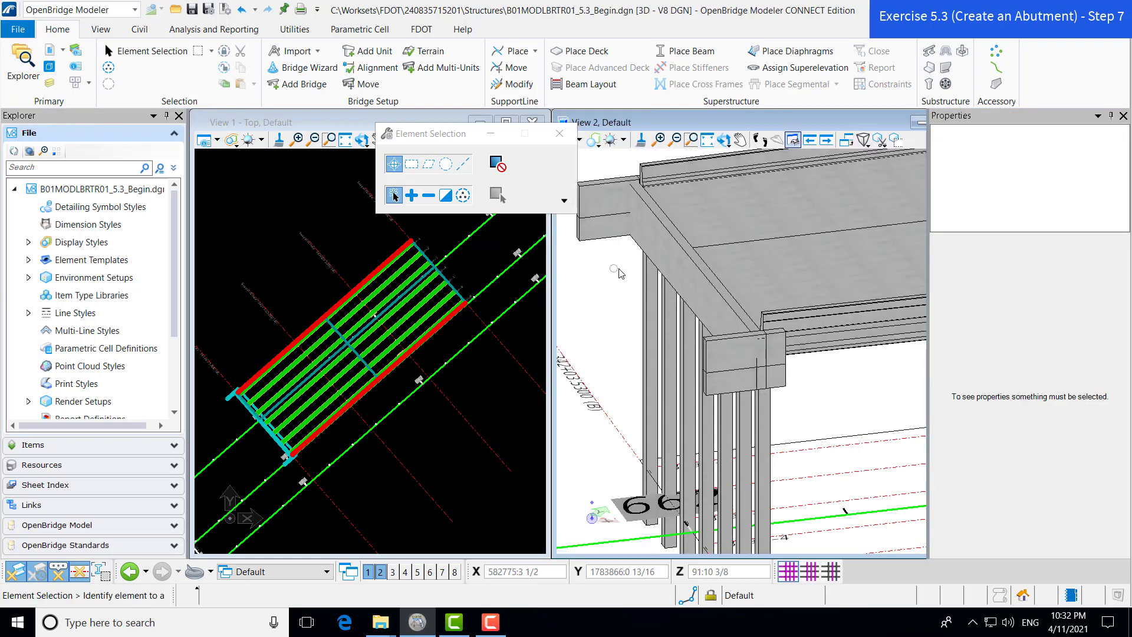
left_click_drag(432, 130, 279, 153)
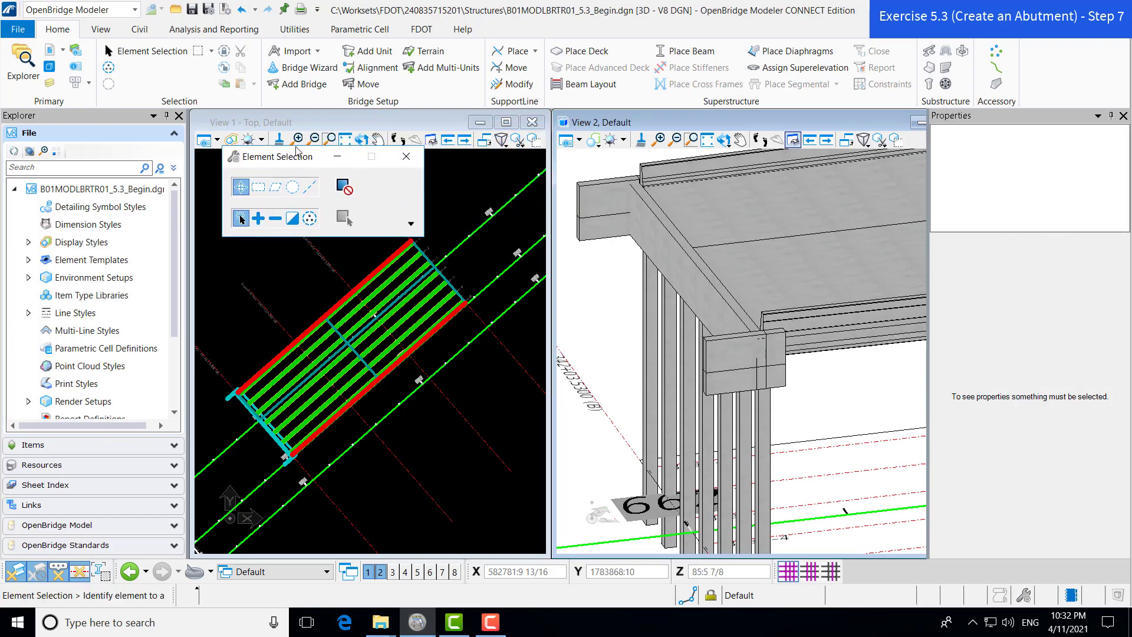
left_click(719, 348)
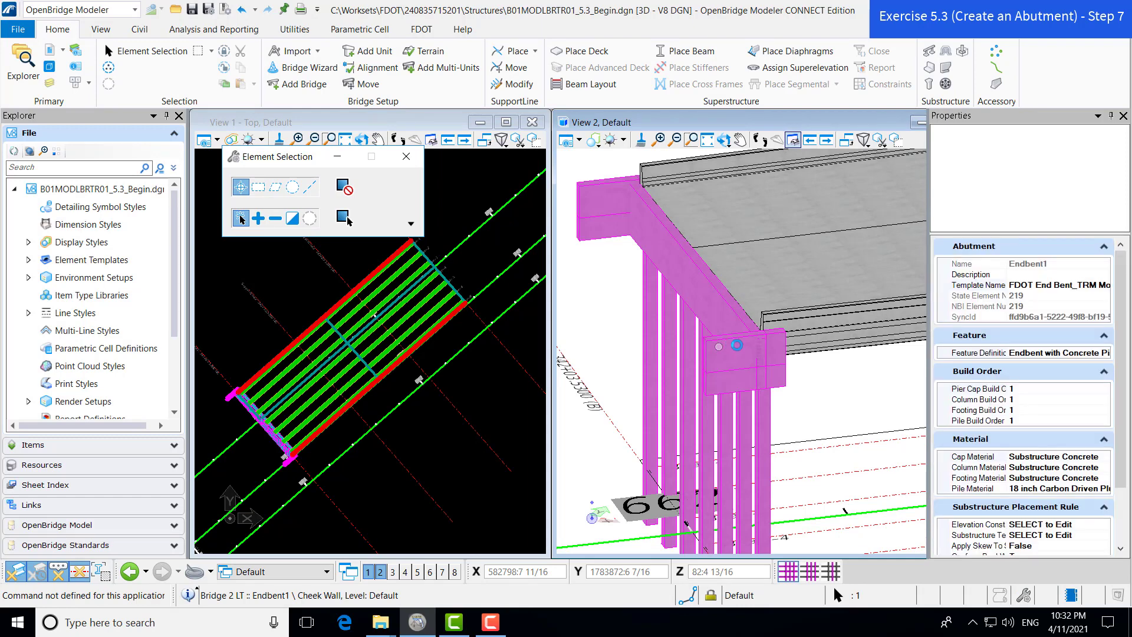
Step: Set the placed abutment's backwall vertical offset from the deck top to -1' 0" in its substructure placement rule
scroll(1111, 424, "down", 2)
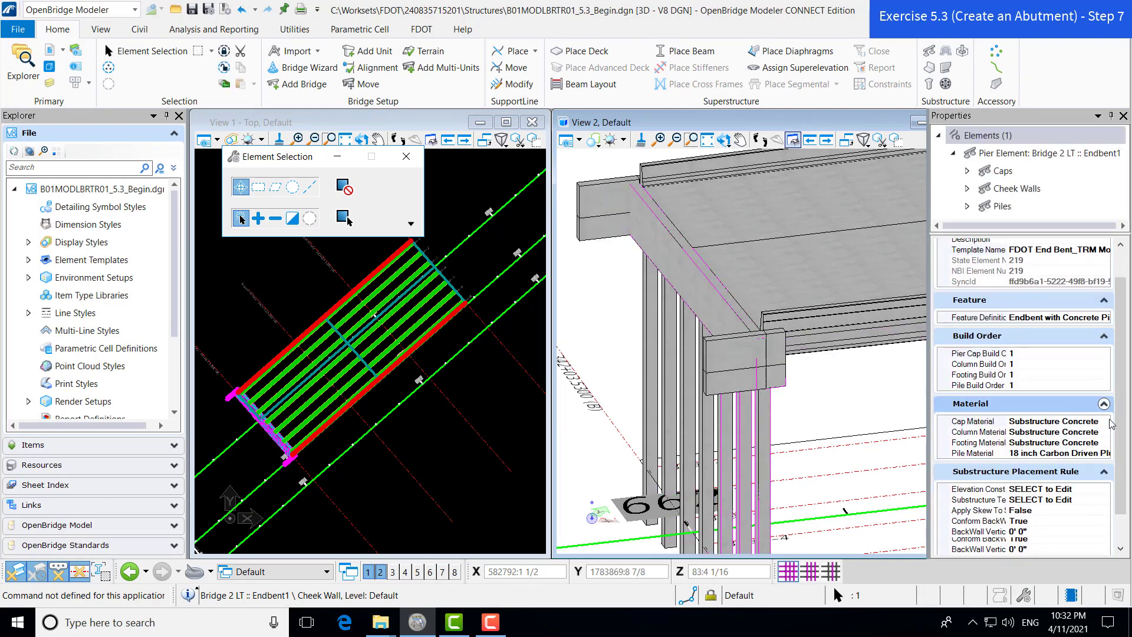
scroll(1111, 423, "down", 2)
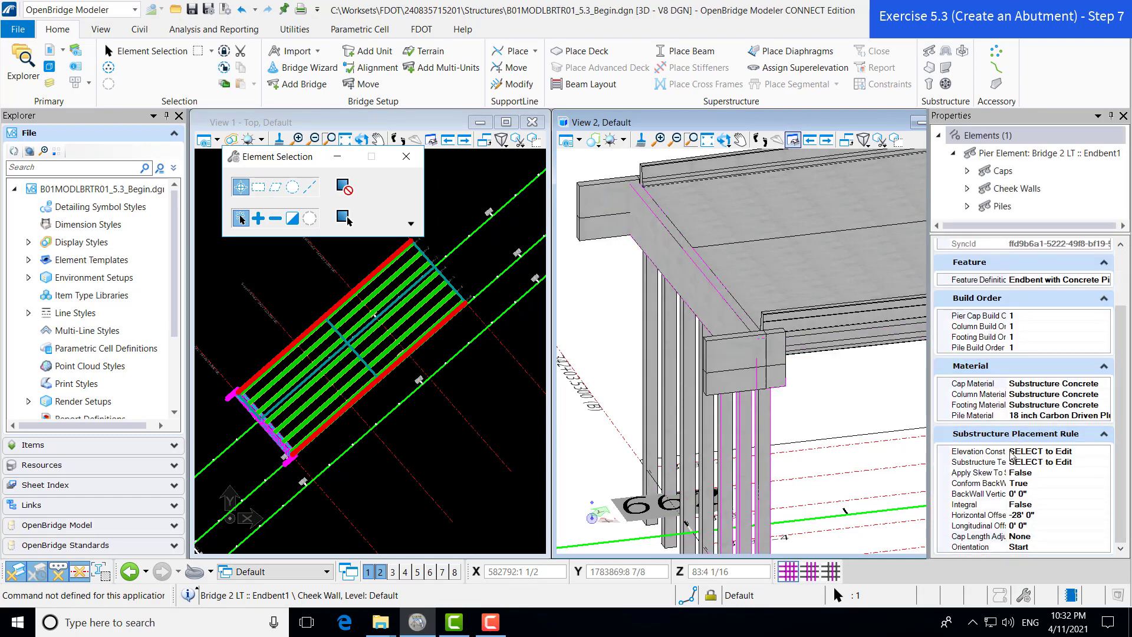
left_click_drag(1009, 452, 1106, 455)
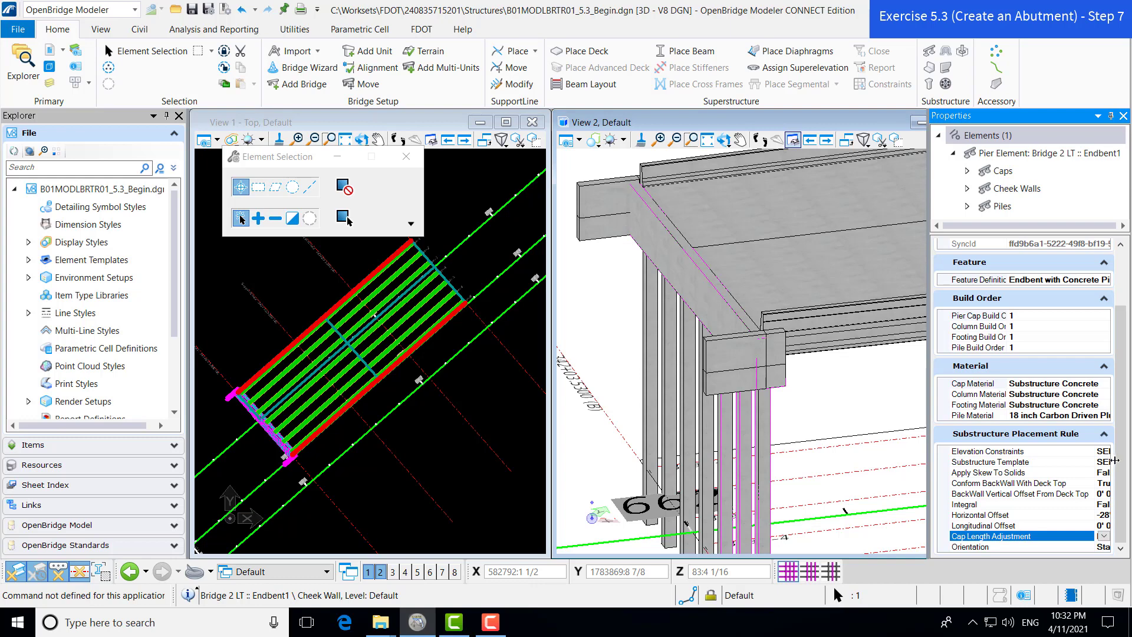
left_click_drag(1114, 460, 1045, 475)
left_click(1076, 495)
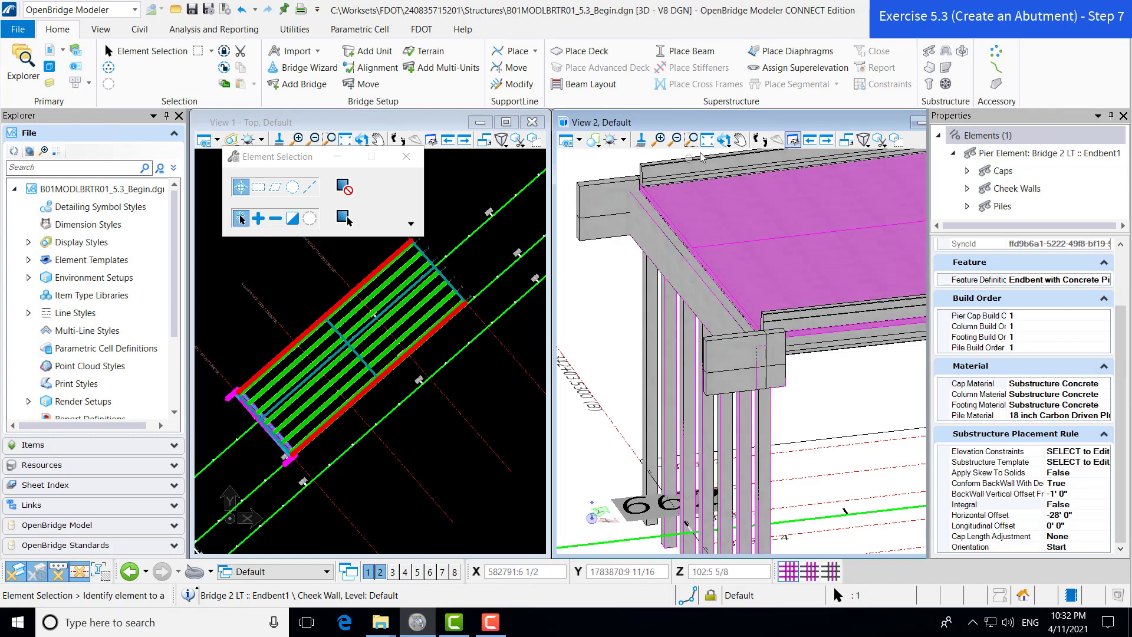
Step: Examine the end bent abutment's backwall, cheek walls and deck connection from several angles in the 3D view, and clear the selection
left_click(723, 139)
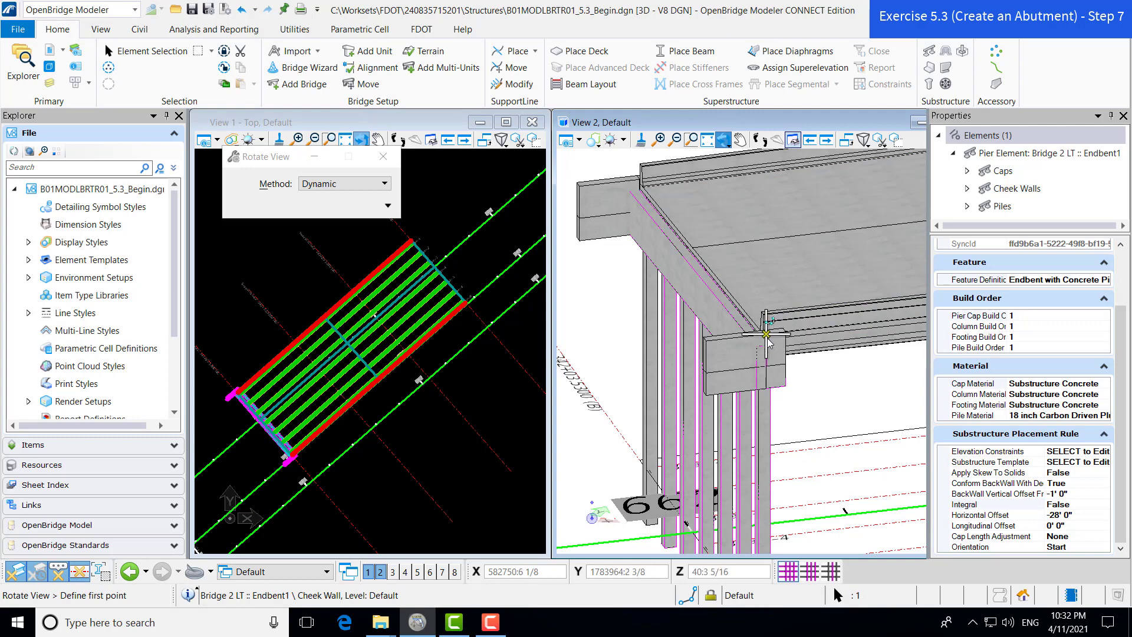
left_click(738, 398)
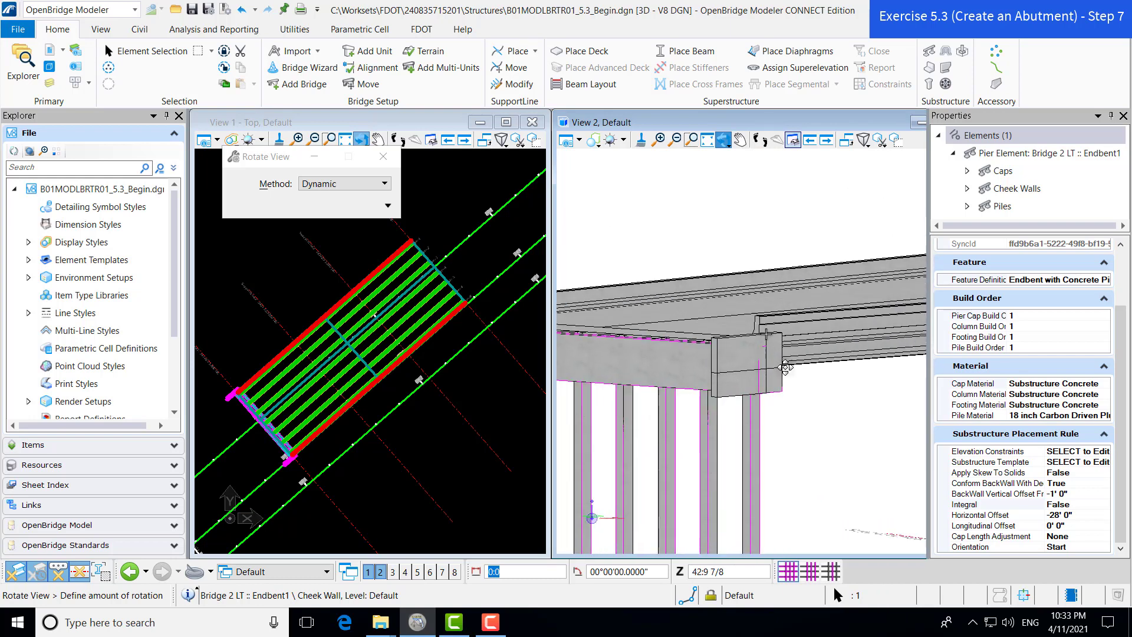
left_click(708, 392)
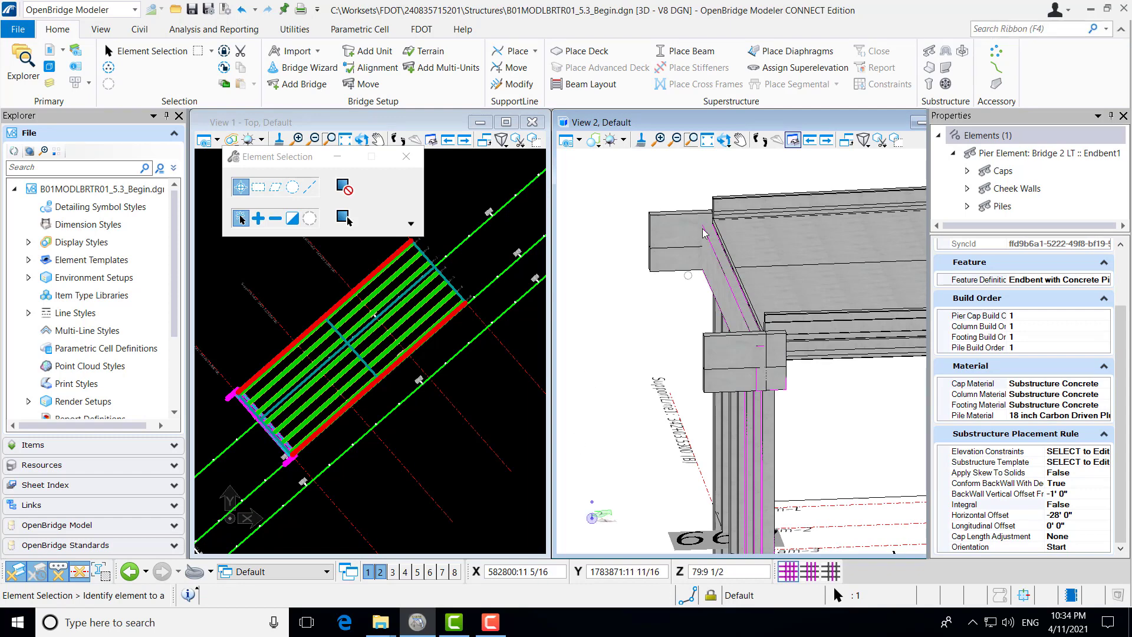
left_click(729, 145)
left_click(729, 146)
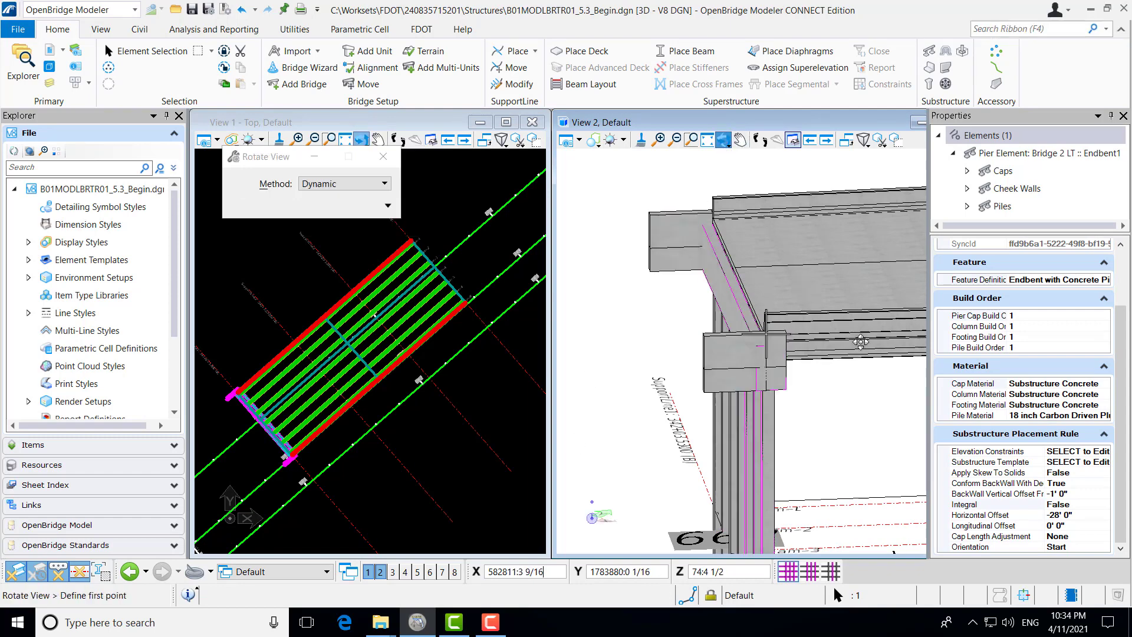
left_click_drag(848, 361, 831, 362)
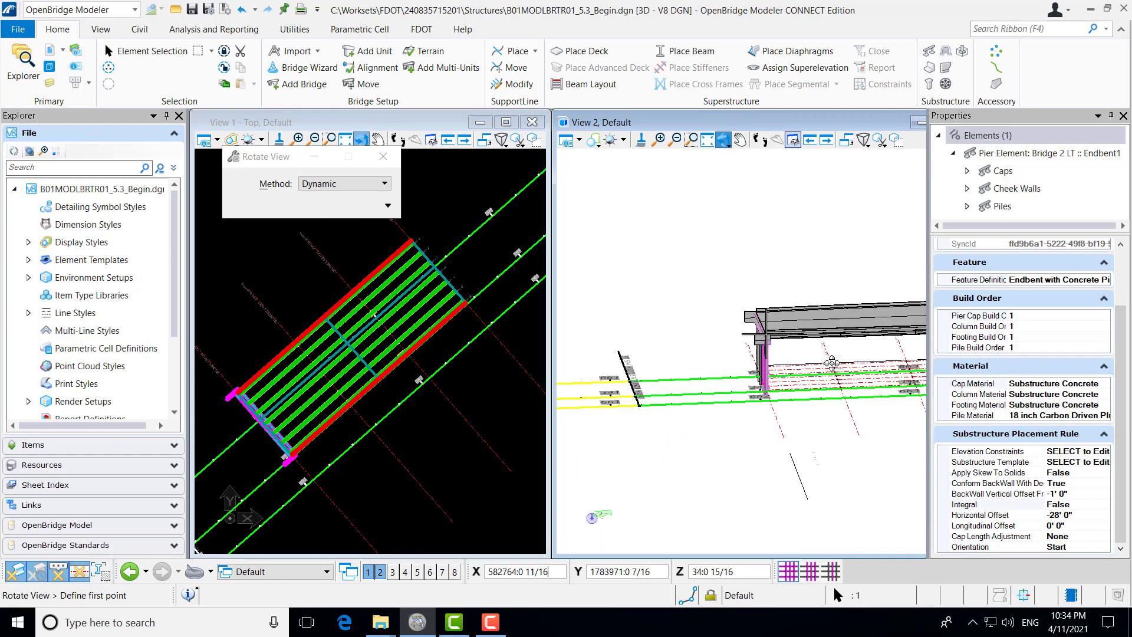
left_click(781, 373)
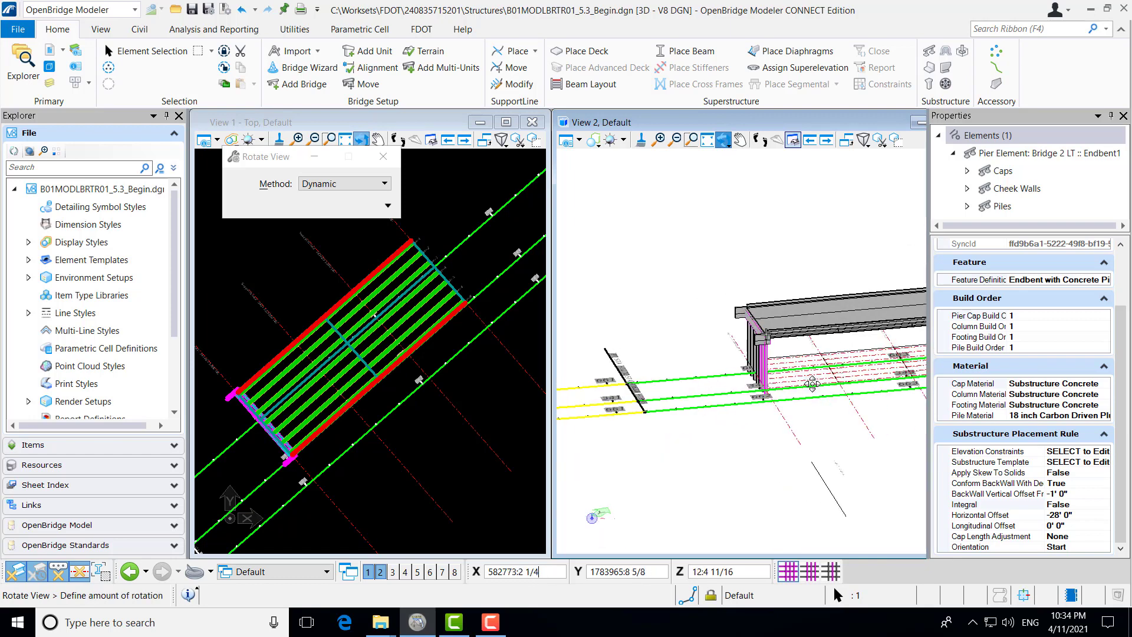
left_click(811, 346)
left_click(811, 352)
left_click(833, 329)
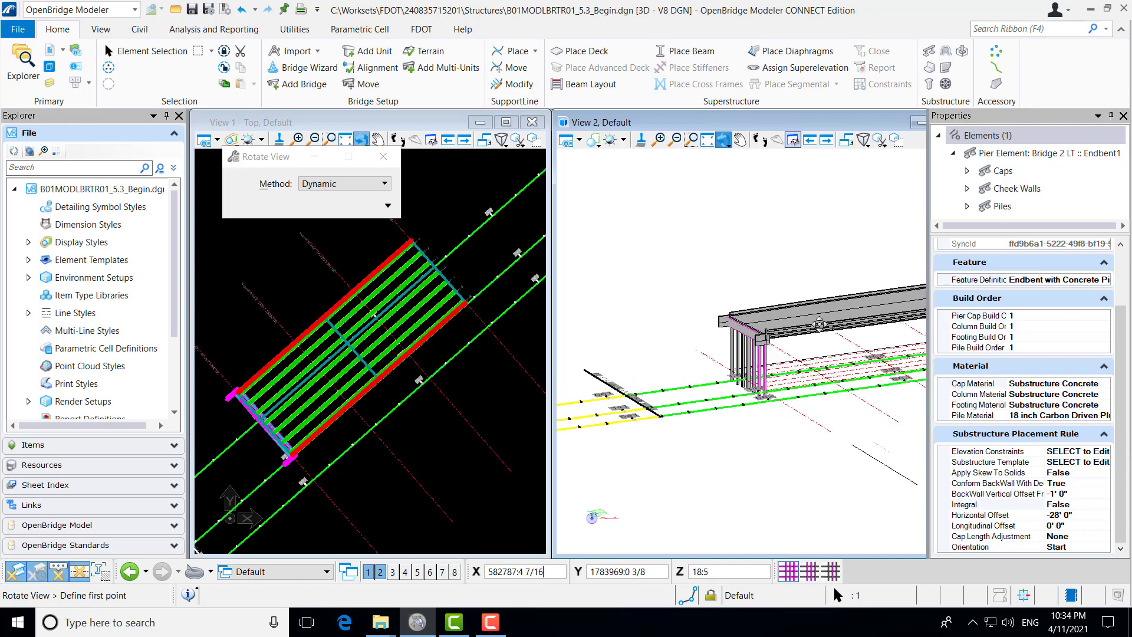
right_click(835, 328)
scroll(836, 327, "up", 2)
middle_click_drag(836, 328, 764, 319)
right_click(764, 318)
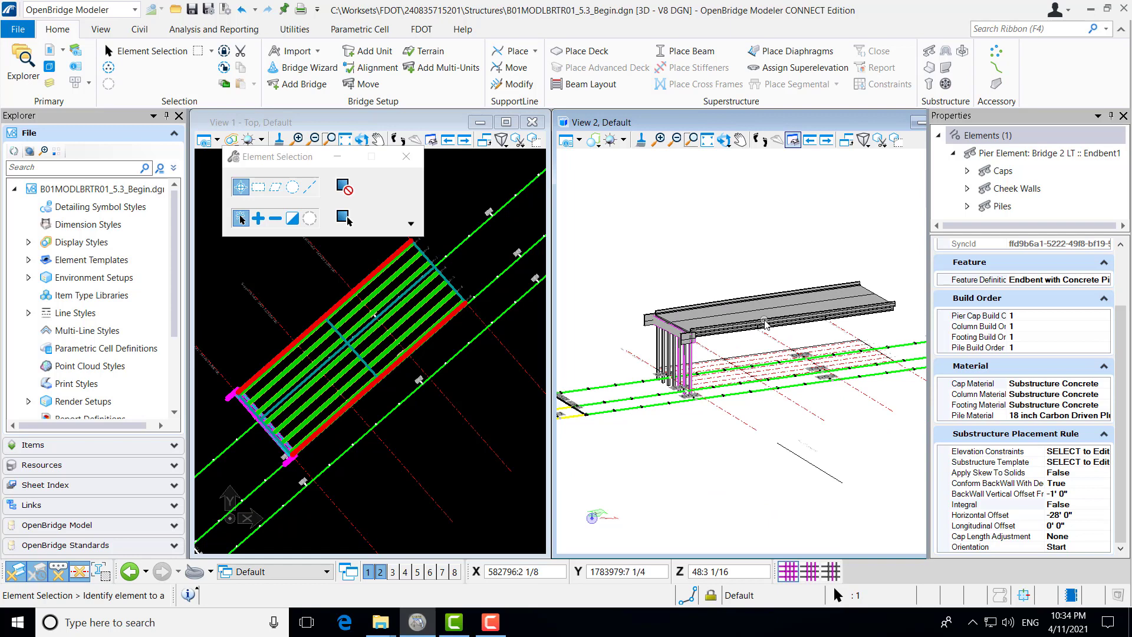
left_click(626, 195)
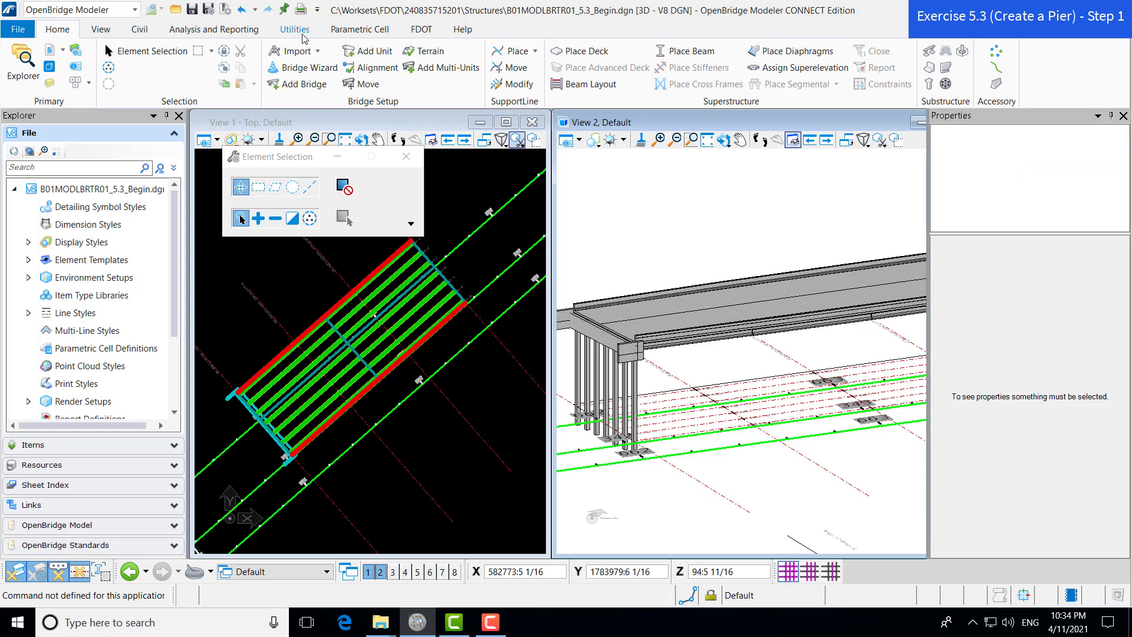
Step: Open the FDOT_TR_PierTemplate XML file as the source for a substructure template import
left_click(302, 34)
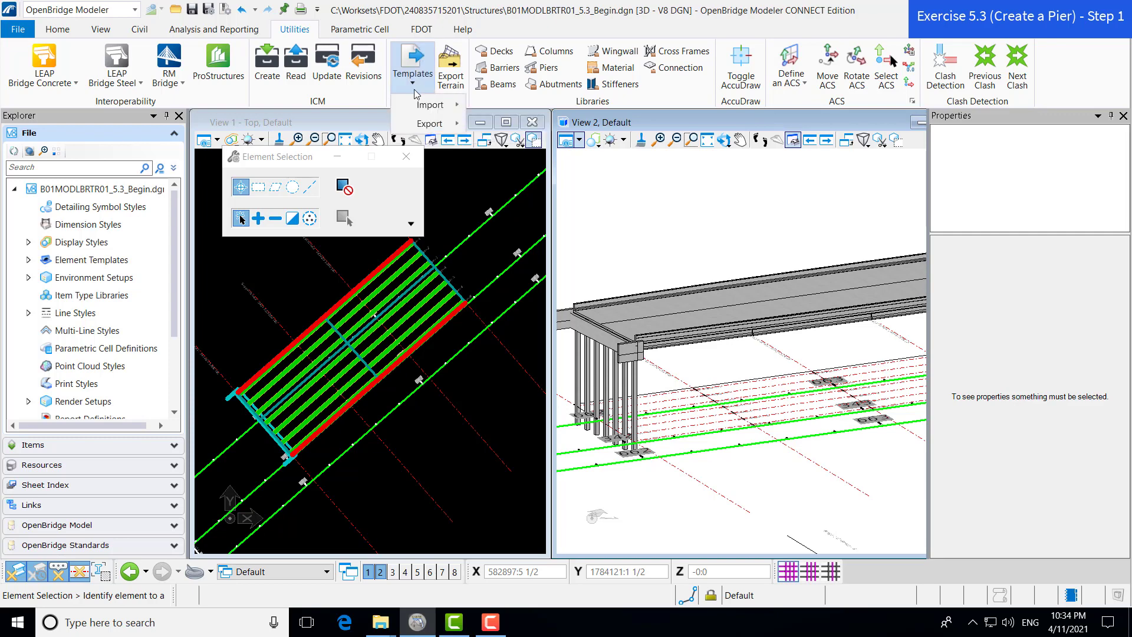
mouse_move(418, 104)
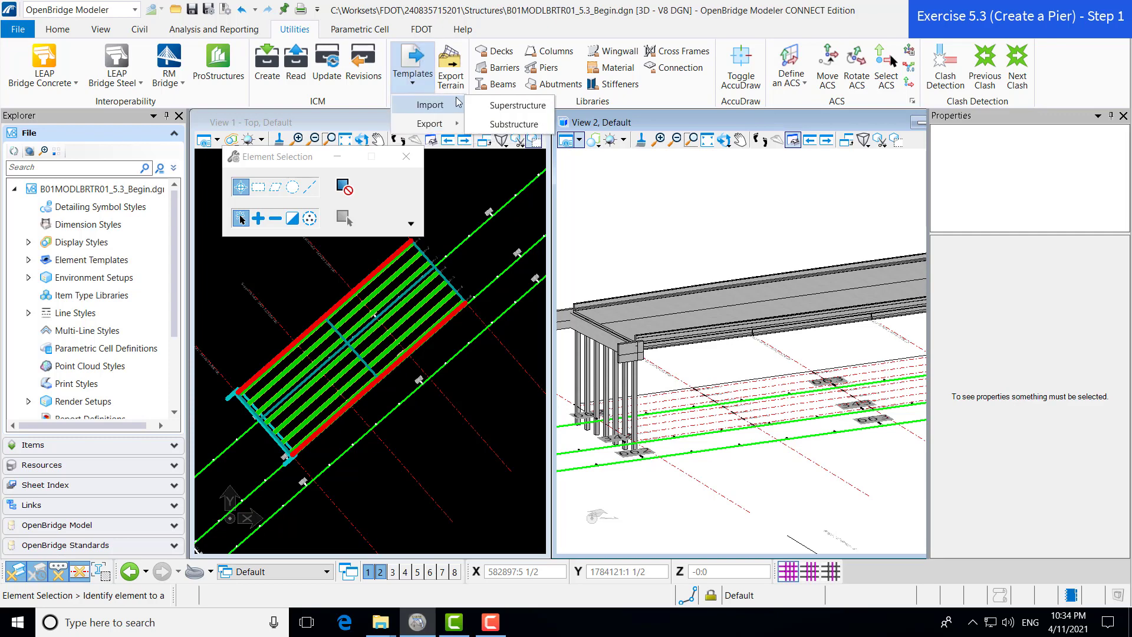
left_click(541, 130)
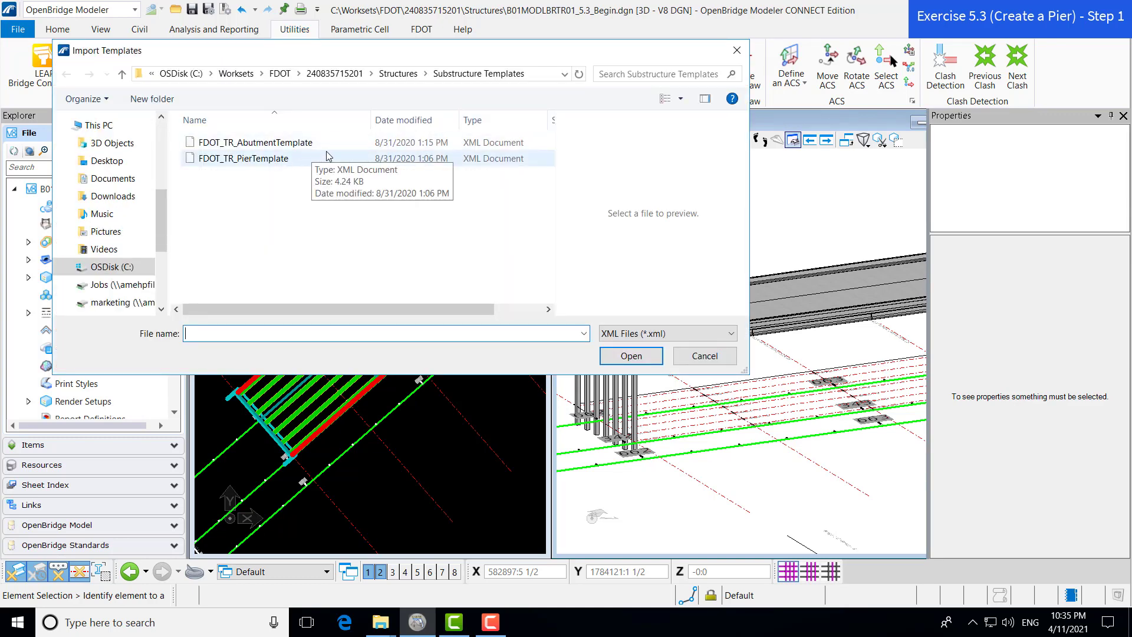
left_click(278, 163)
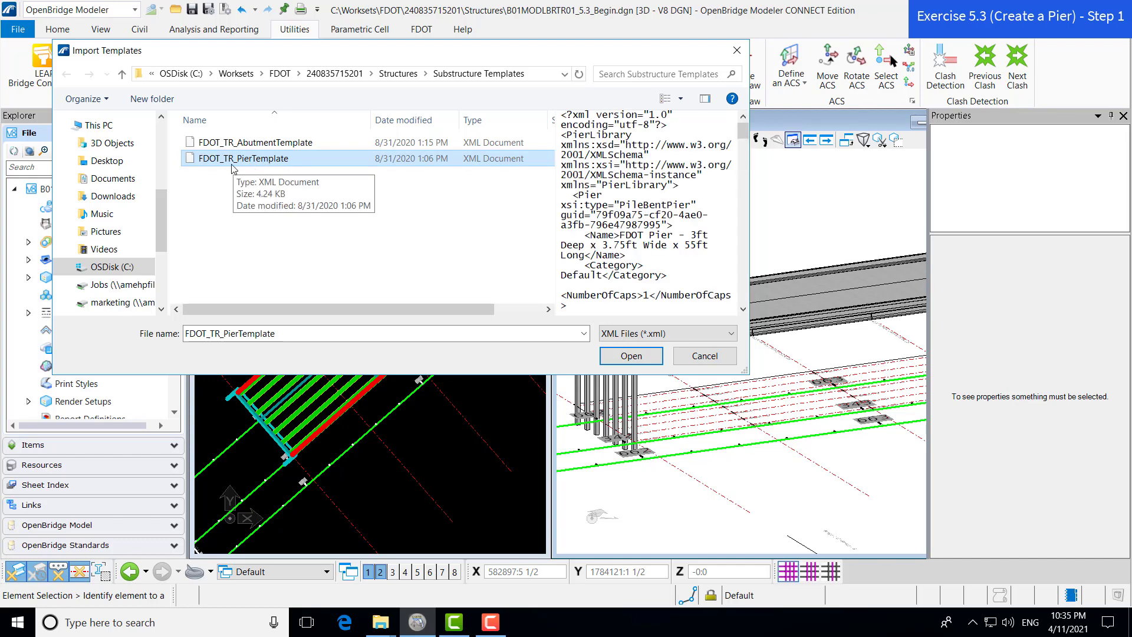
left_click(620, 356)
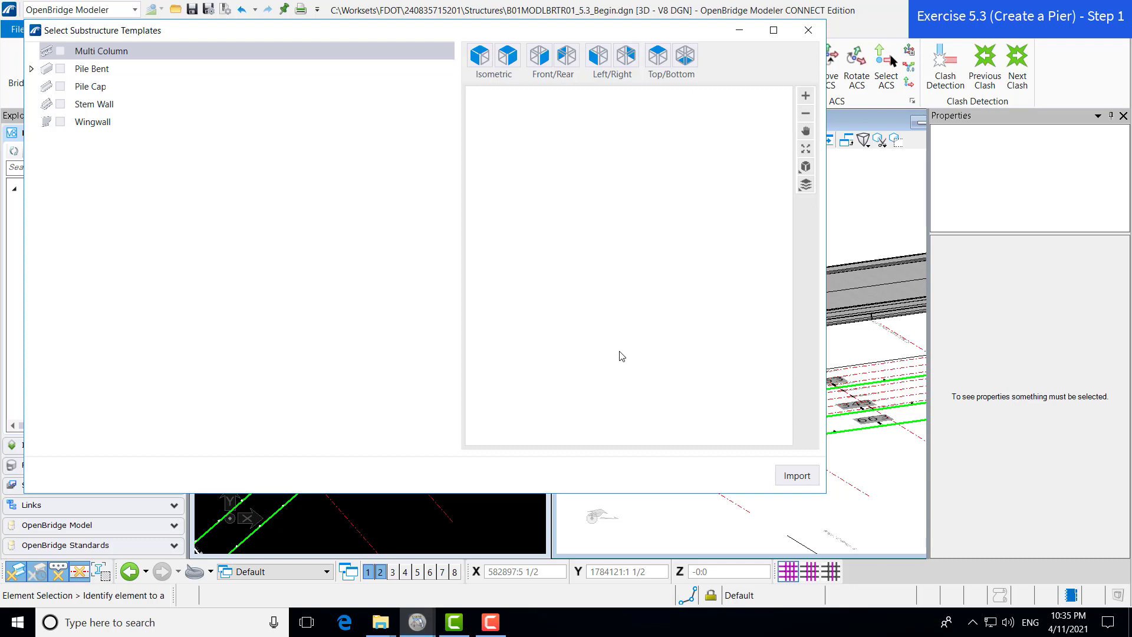
Step: Import the pile bent template FDOT Pier - 3ft Deep x 3.75ft Wide x 55ft Long from the Default folder
left_click(33, 72)
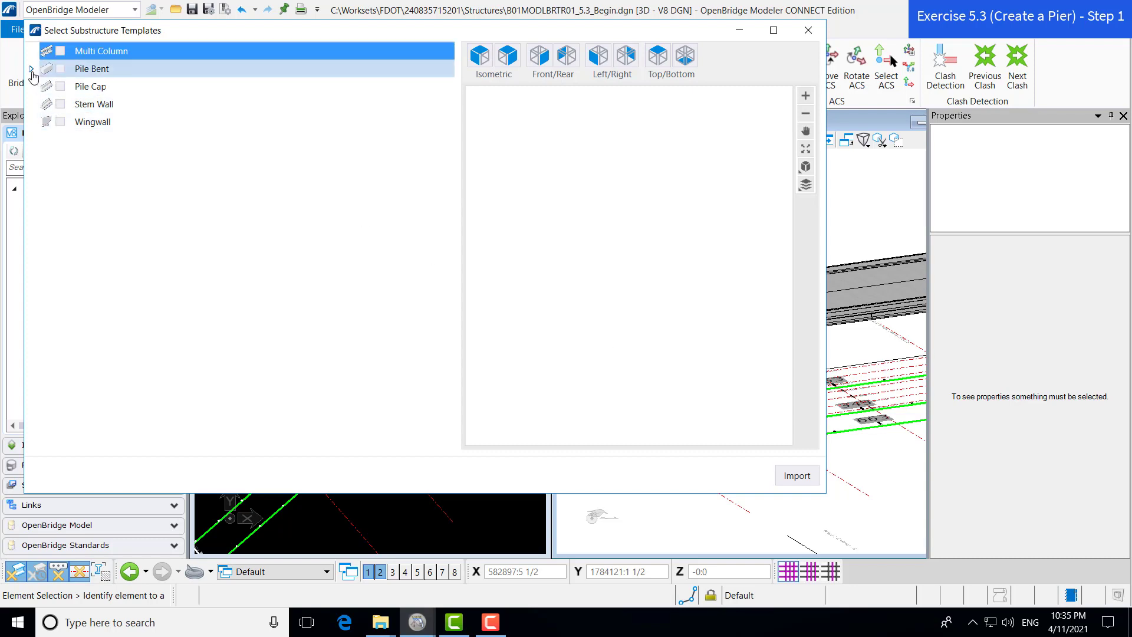
left_click(32, 71)
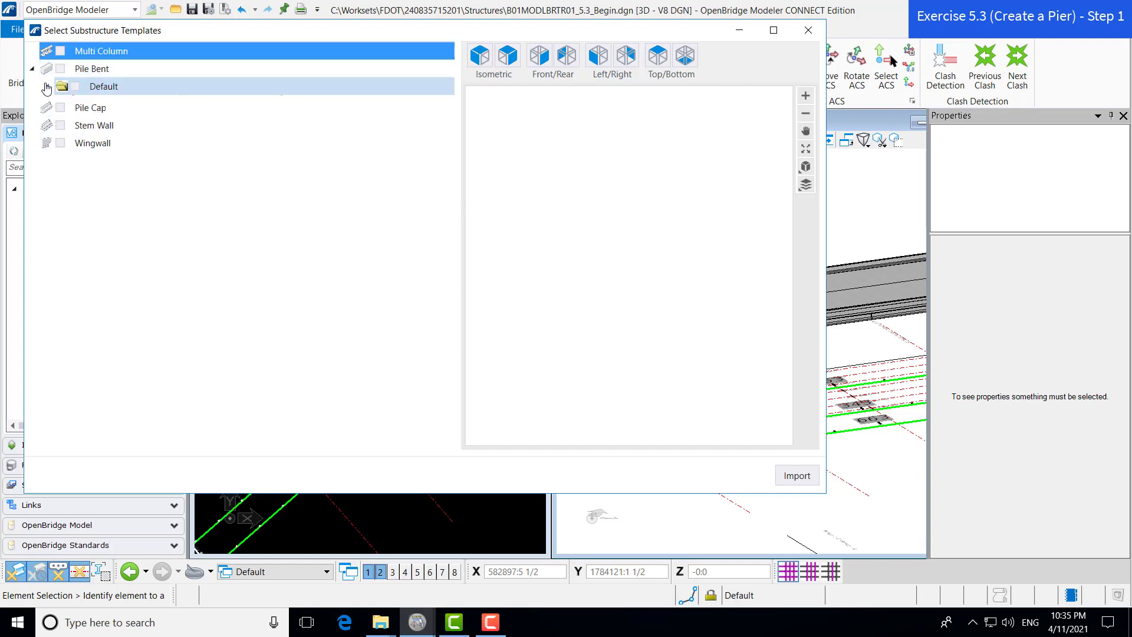
left_click(46, 86)
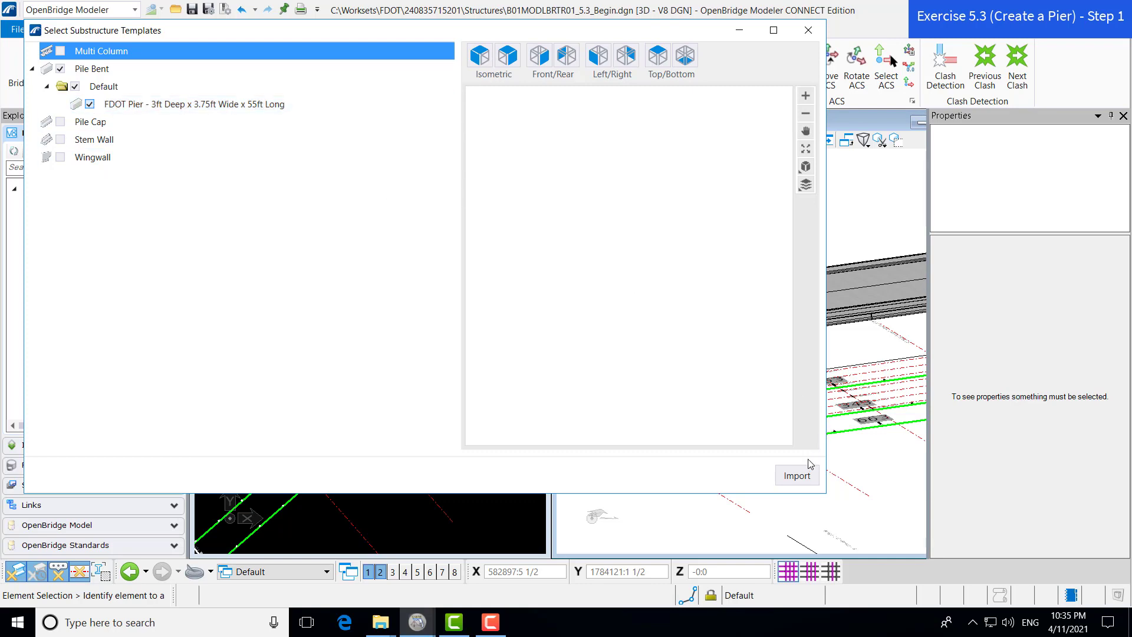
left_click(798, 474)
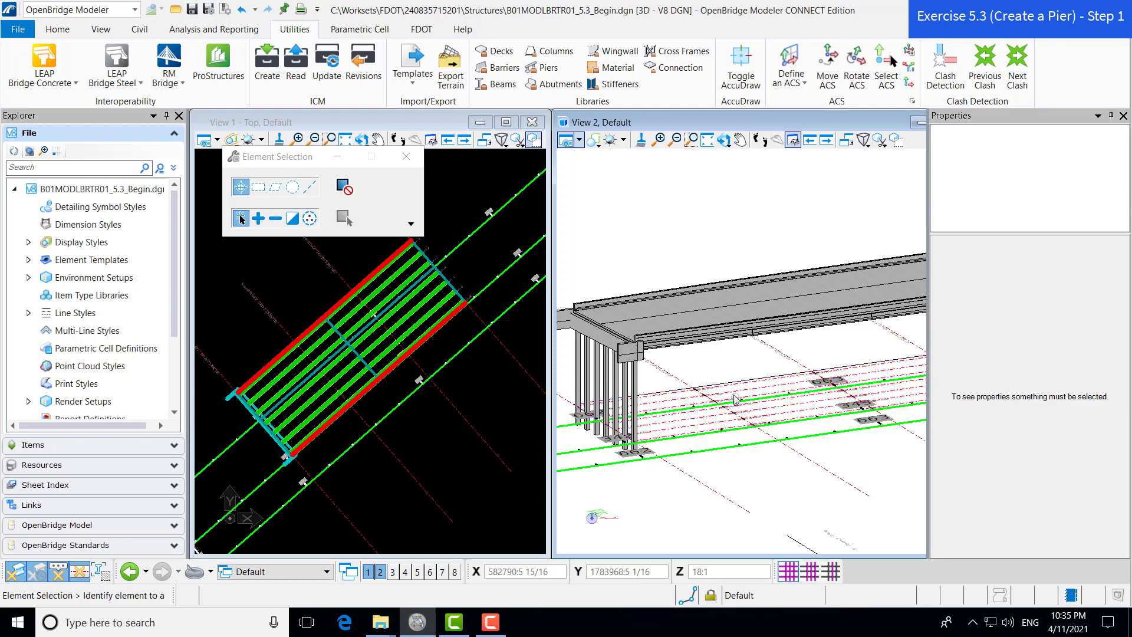
Step: Preview the FDOT Pier - 3ft Deep x 3.75ft Wide x 55ft Long pile bent in the pier template library, and close the library
left_click(542, 69)
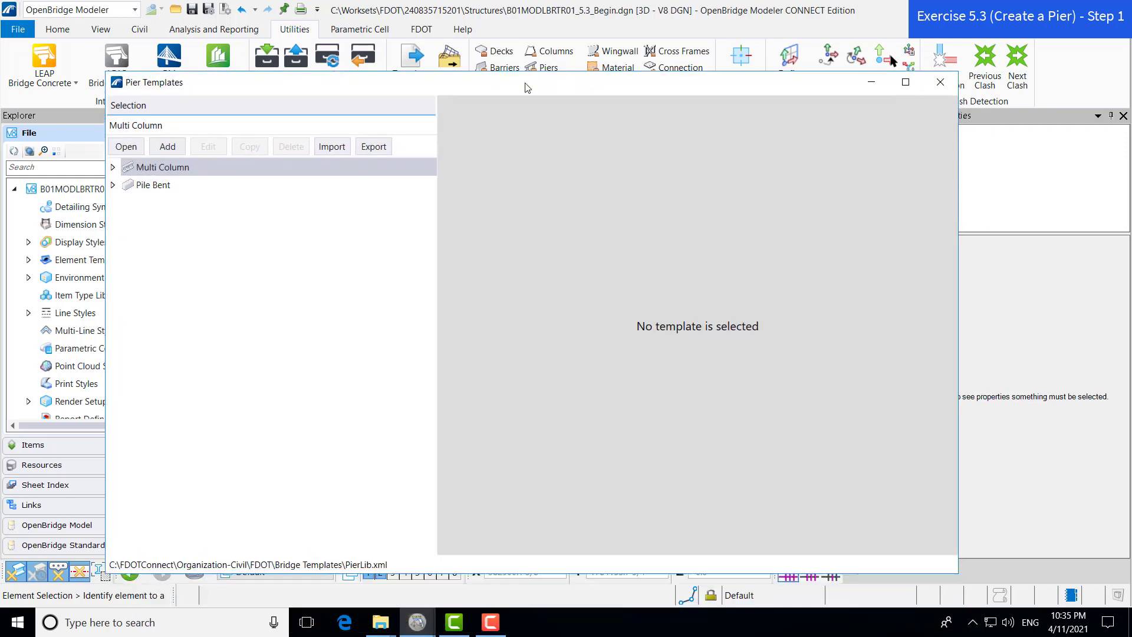
left_click(112, 175)
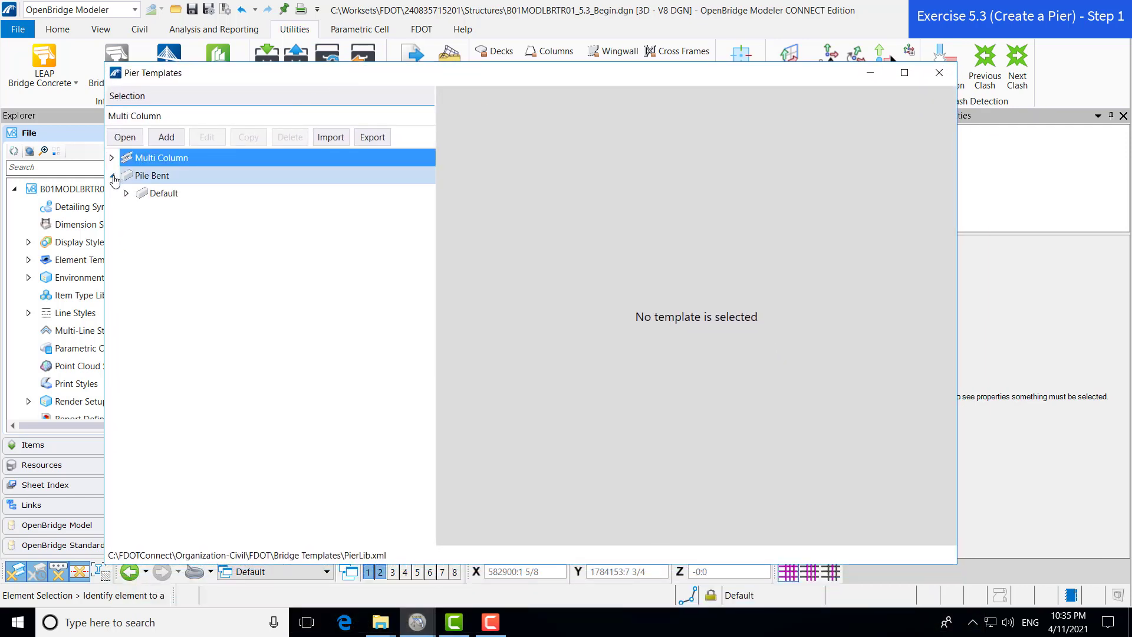
left_click(126, 194)
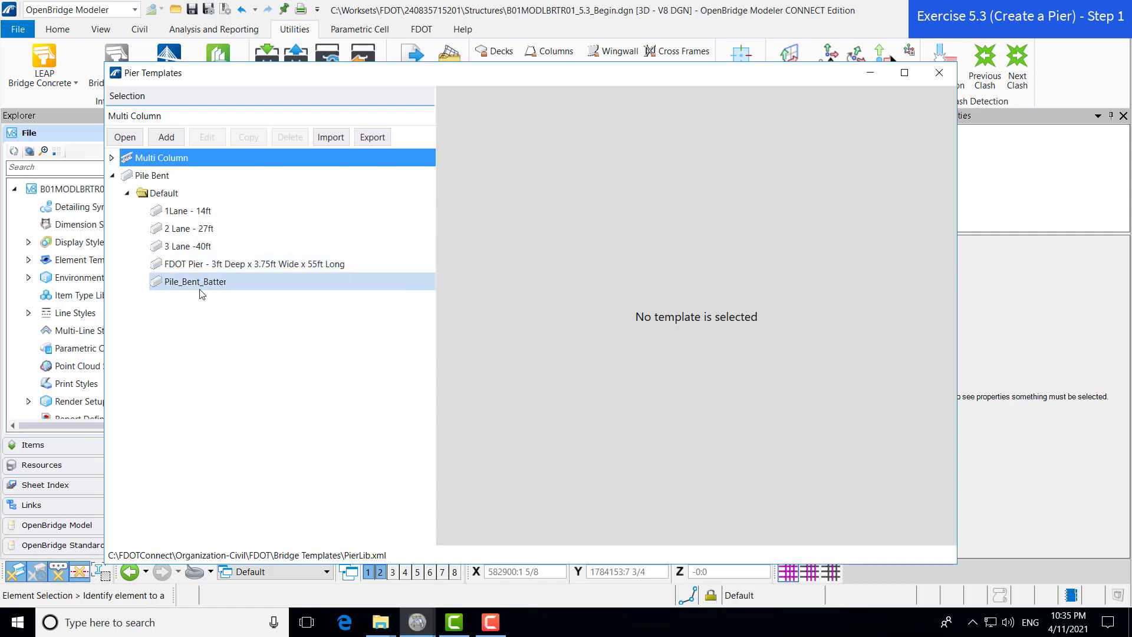
left_click(199, 267)
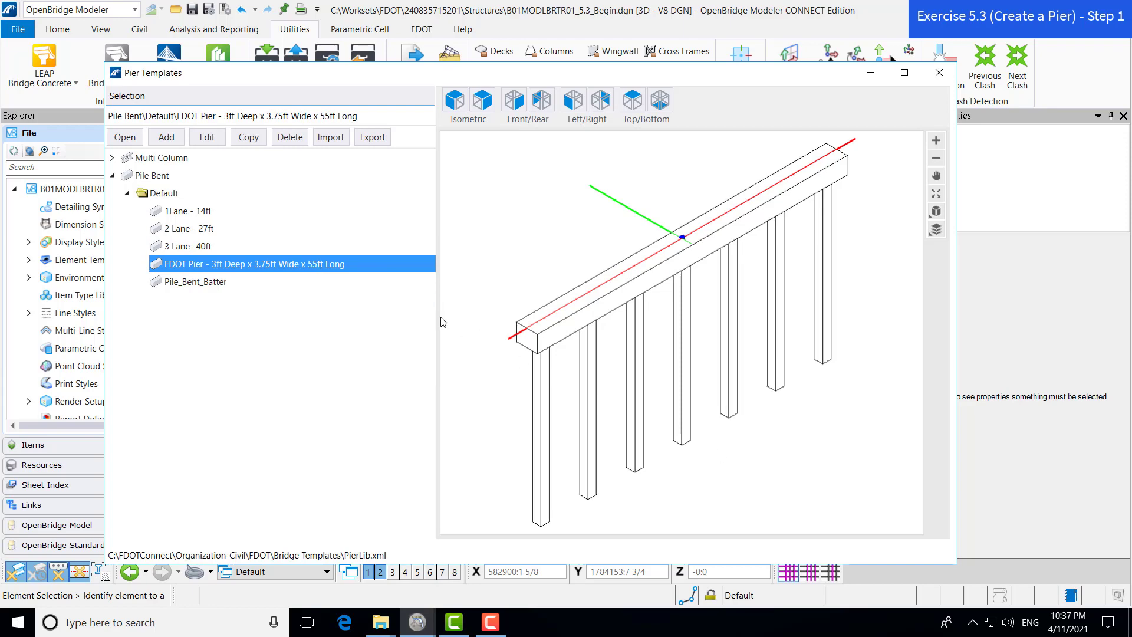
left_click(939, 75)
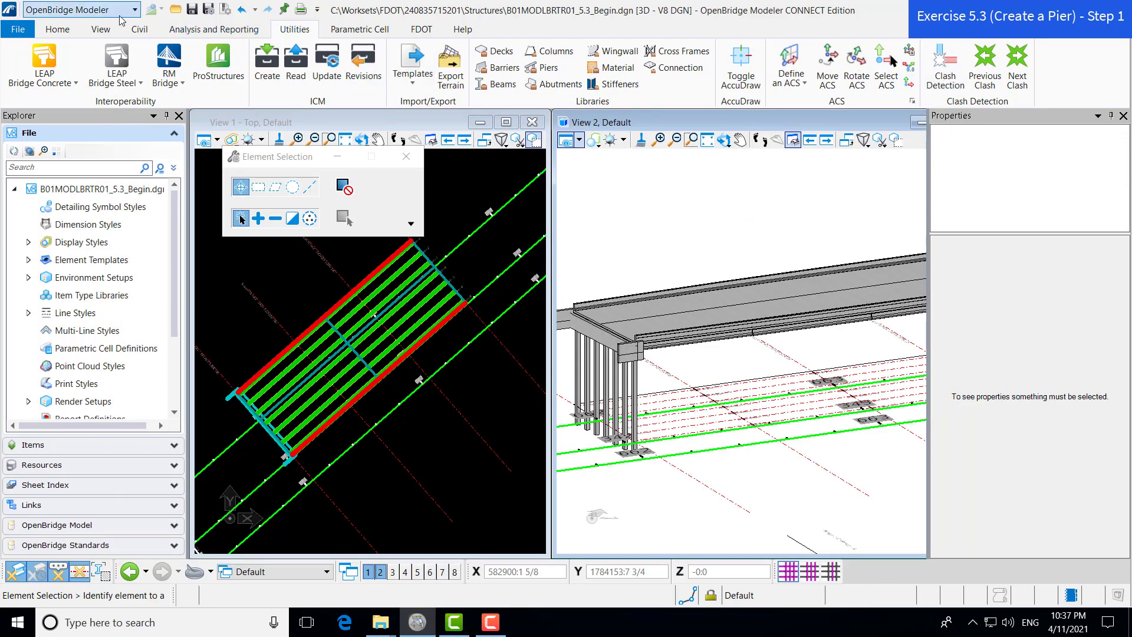
Step: Start placing a pier with the pile bent template FDOT Pier - 3ft Deep x 3.75ft Wide x 55ft Long
left_click(58, 29)
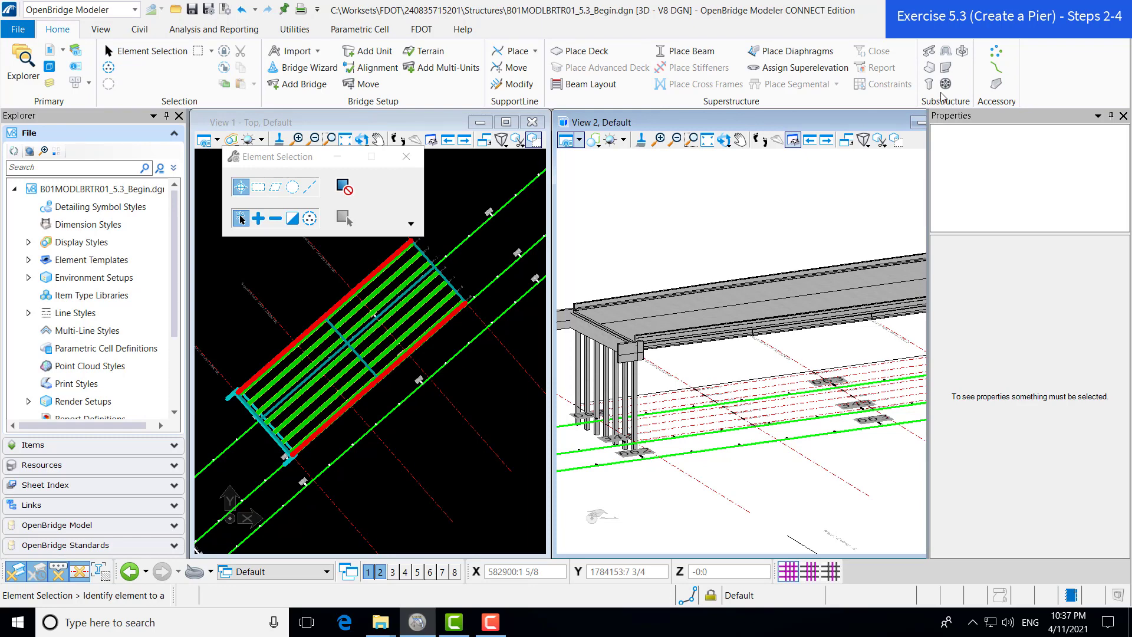
left_click(930, 56)
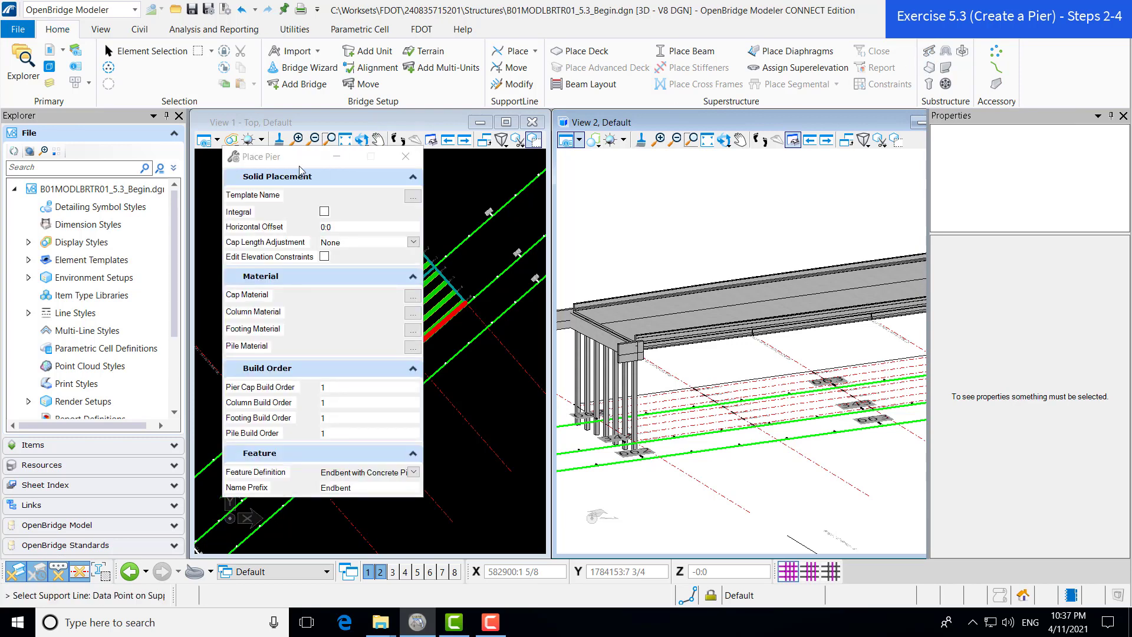
left_click_drag(289, 163, 273, 141)
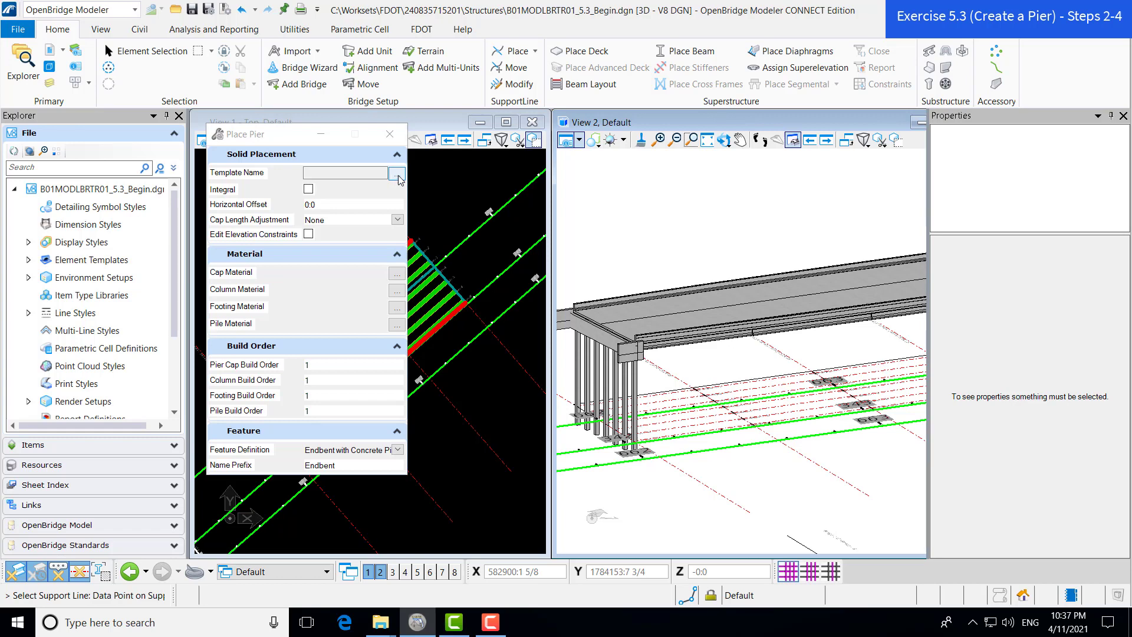
left_click(398, 175)
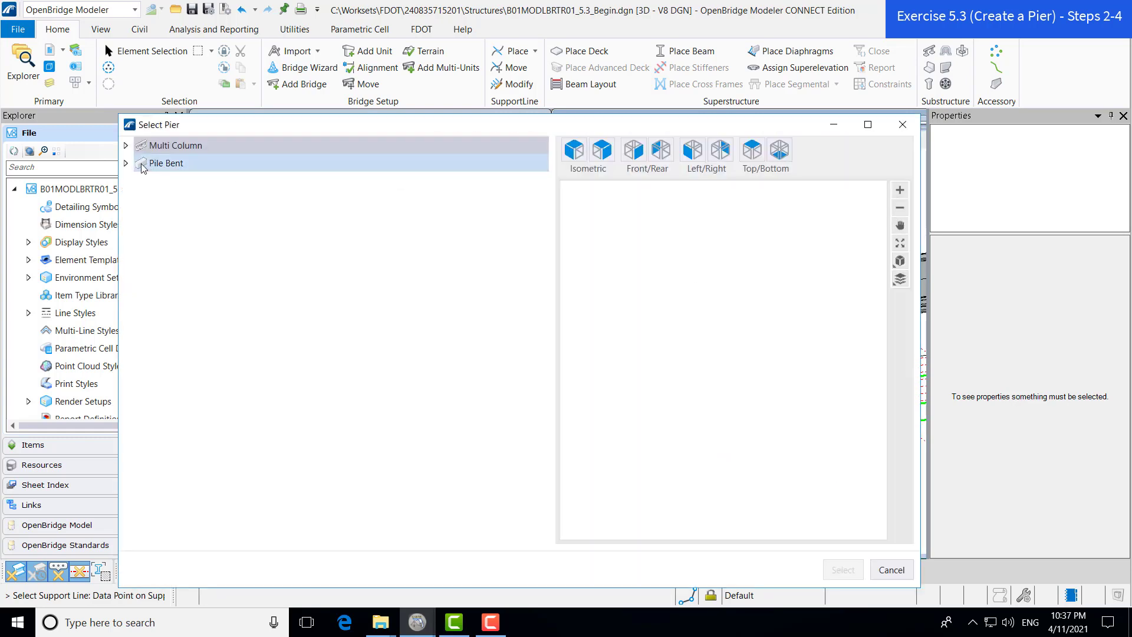
left_click(127, 164)
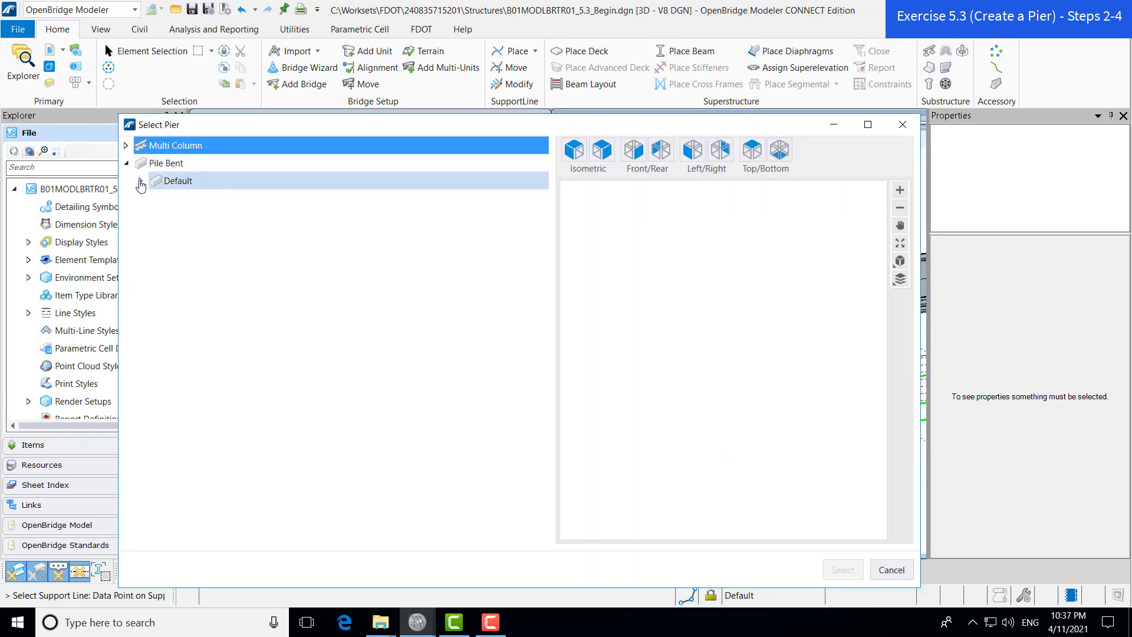
left_click(140, 181)
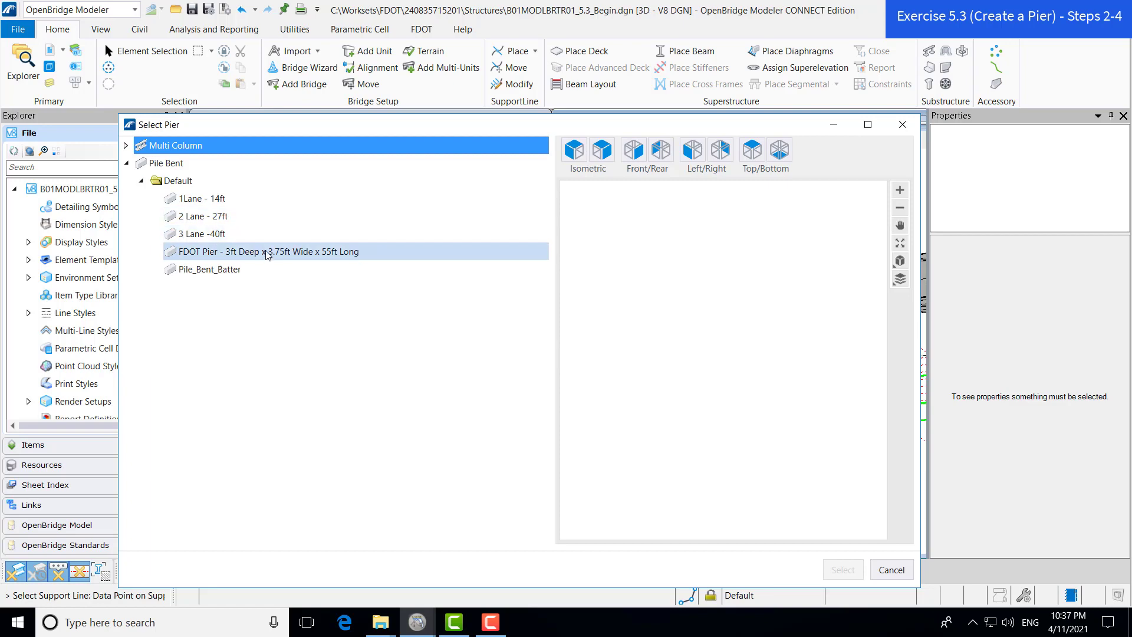
left_click(266, 253)
left_click_drag(283, 132, 279, 69)
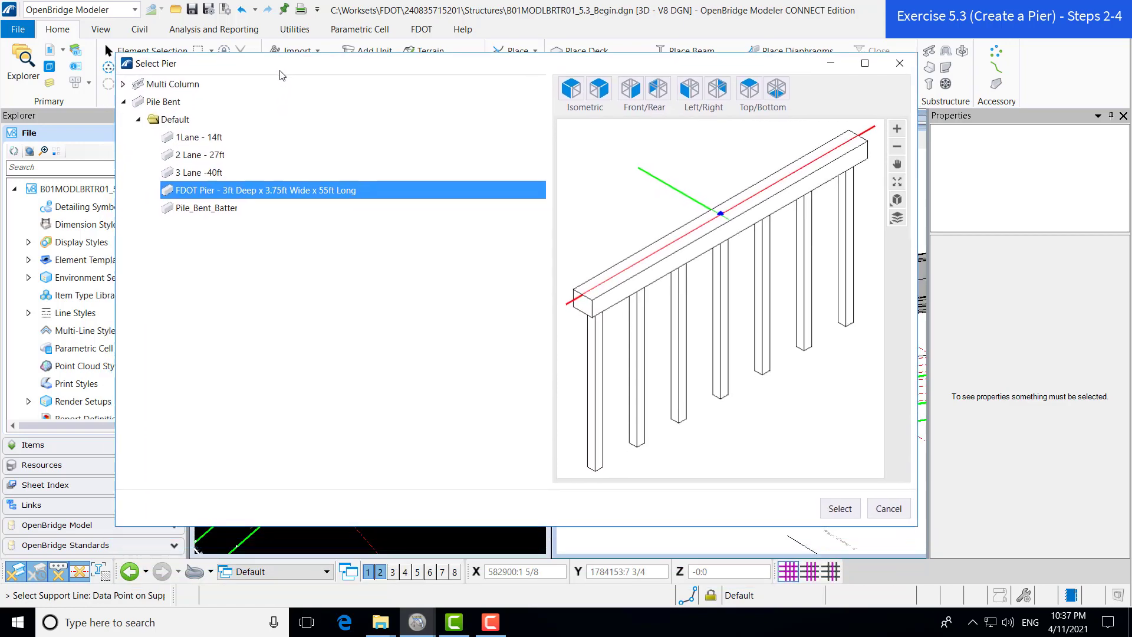
left_click(839, 506)
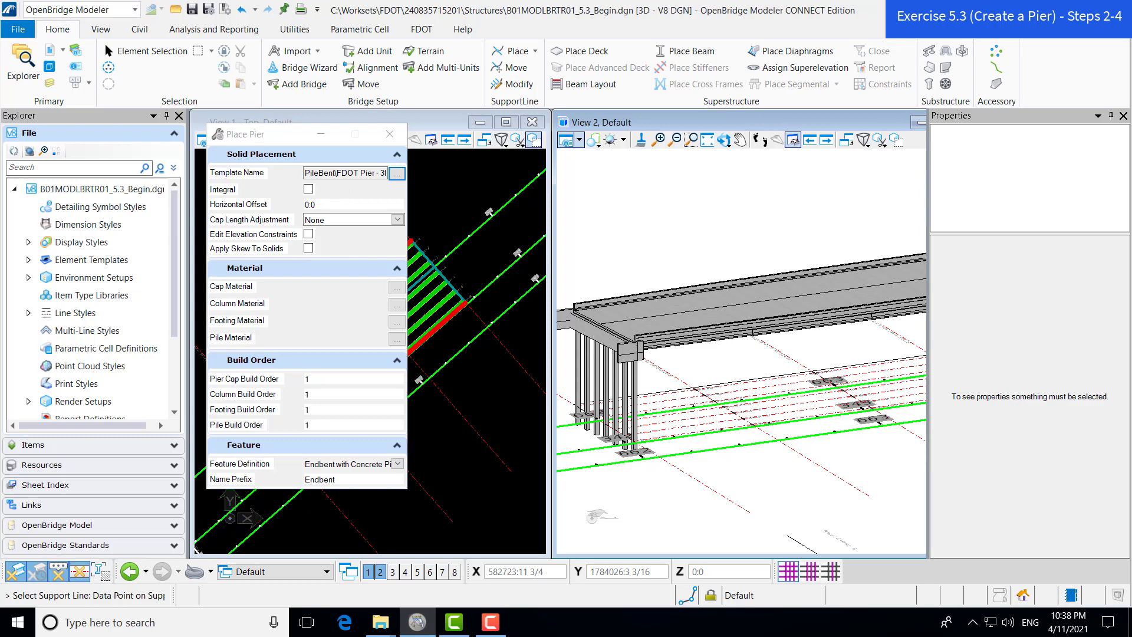
Step: Set the pier's horizontal offset to -28 and its cap length adjustment to By Deck
left_click(356, 206)
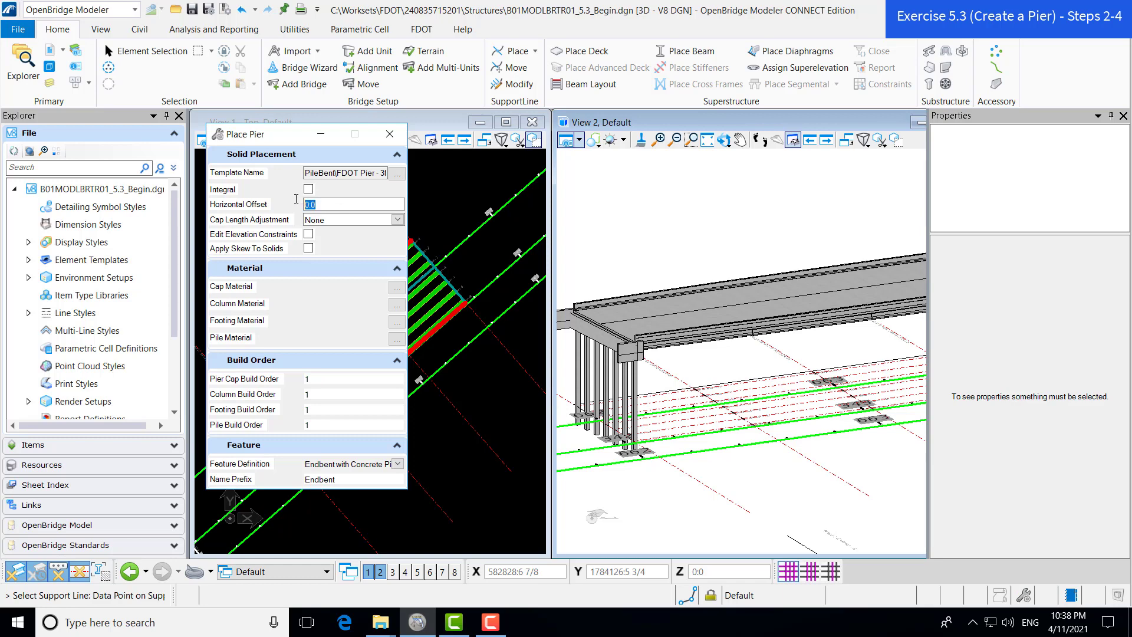
type("-28")
left_click(343, 221)
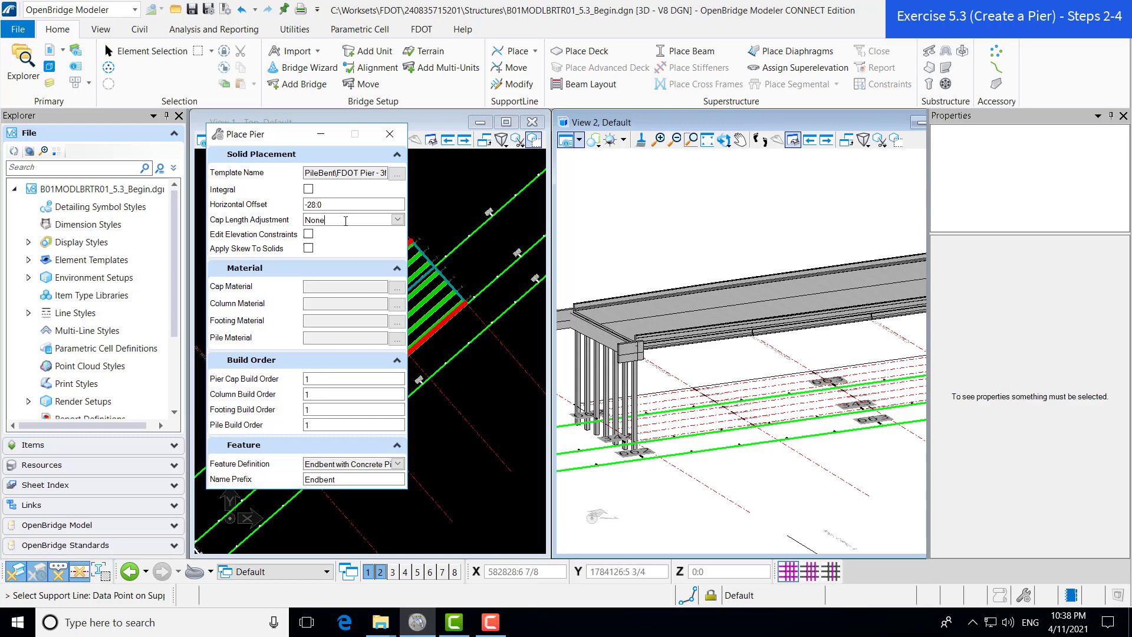
left_click(399, 219)
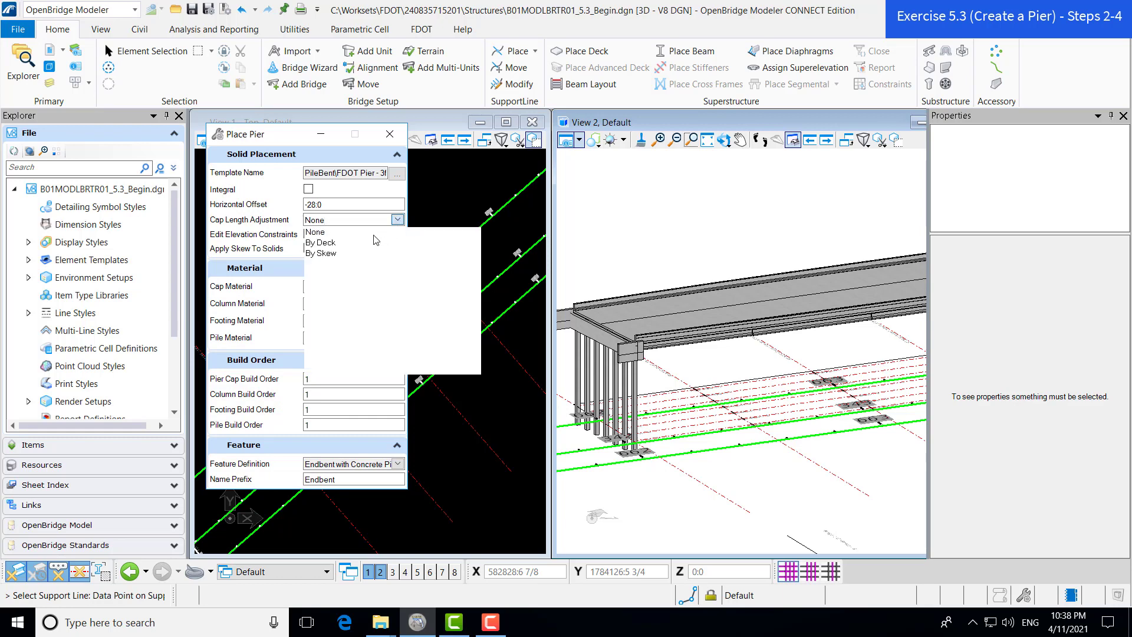
left_click(332, 243)
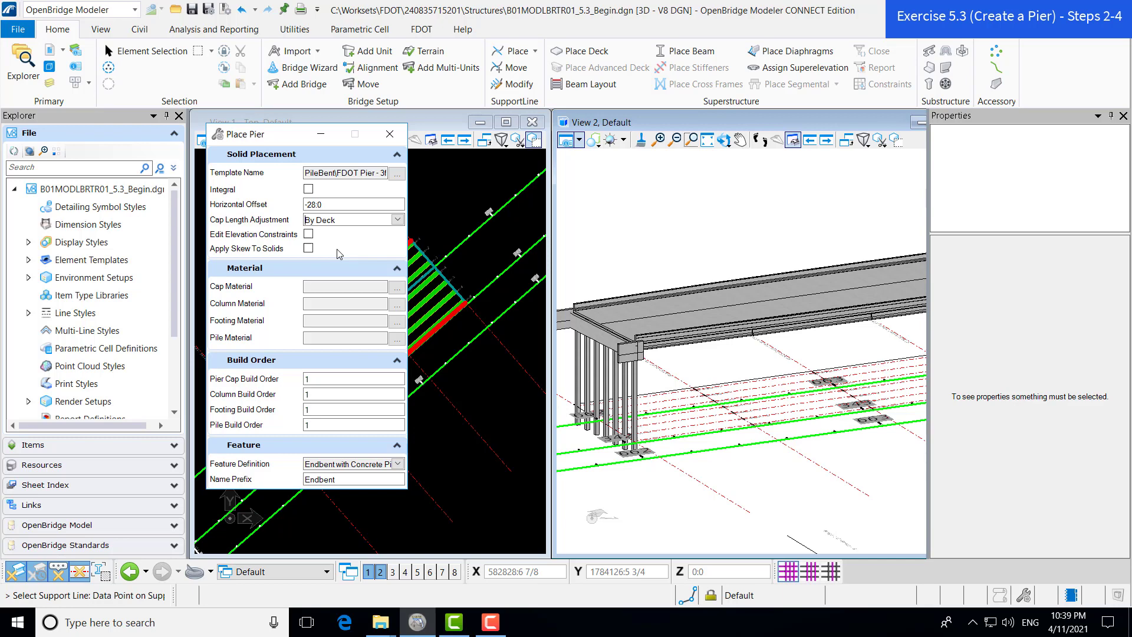
Step: Assign the Substructure Concrete material to both the pier's cap and its columns
left_click(397, 289)
left_click_drag(1026, 168, 1060, 318)
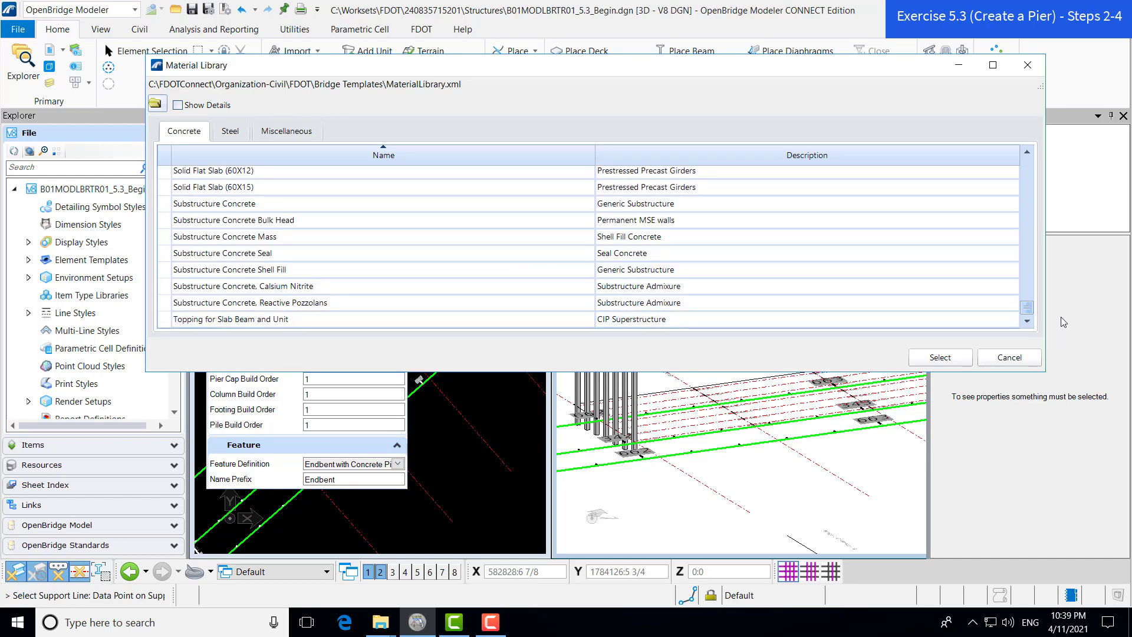
left_click(443, 204)
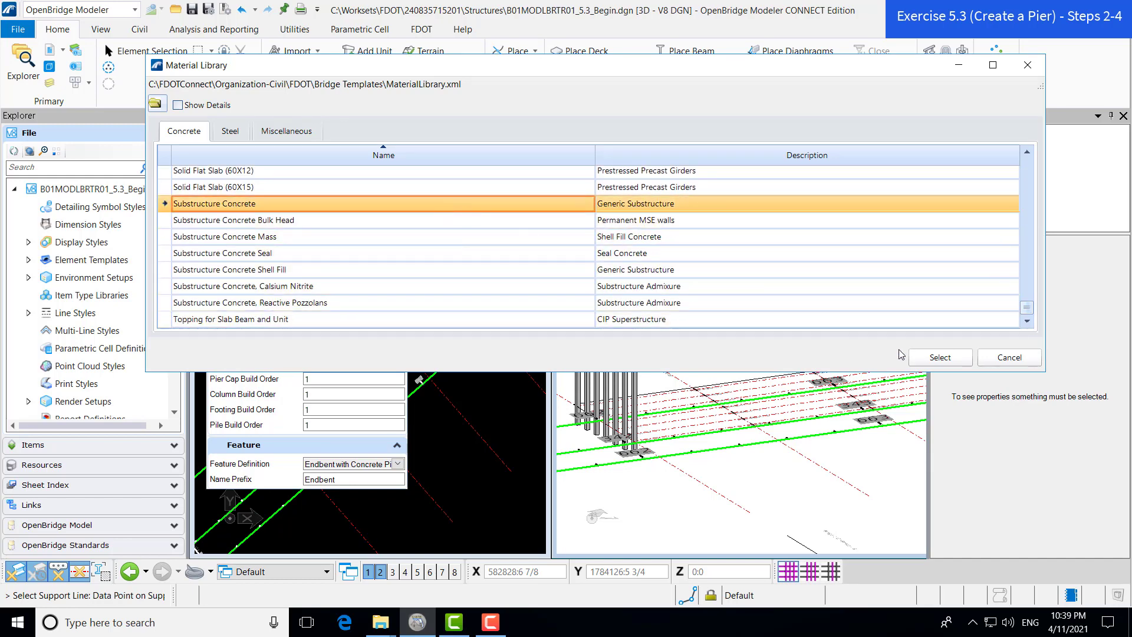
left_click(939, 357)
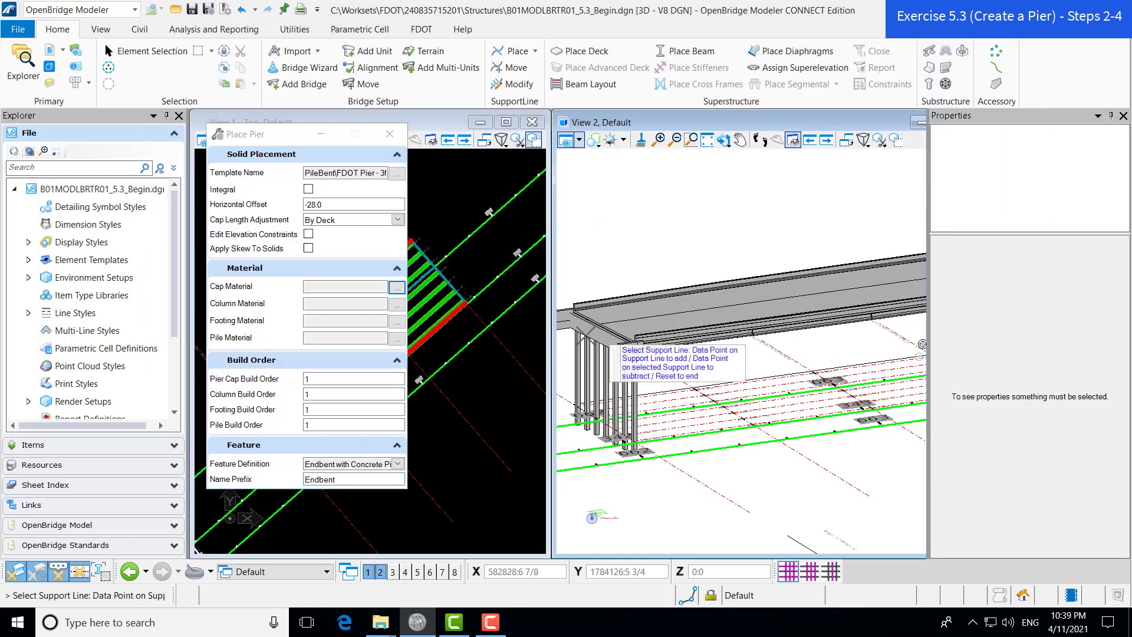
left_click(401, 305)
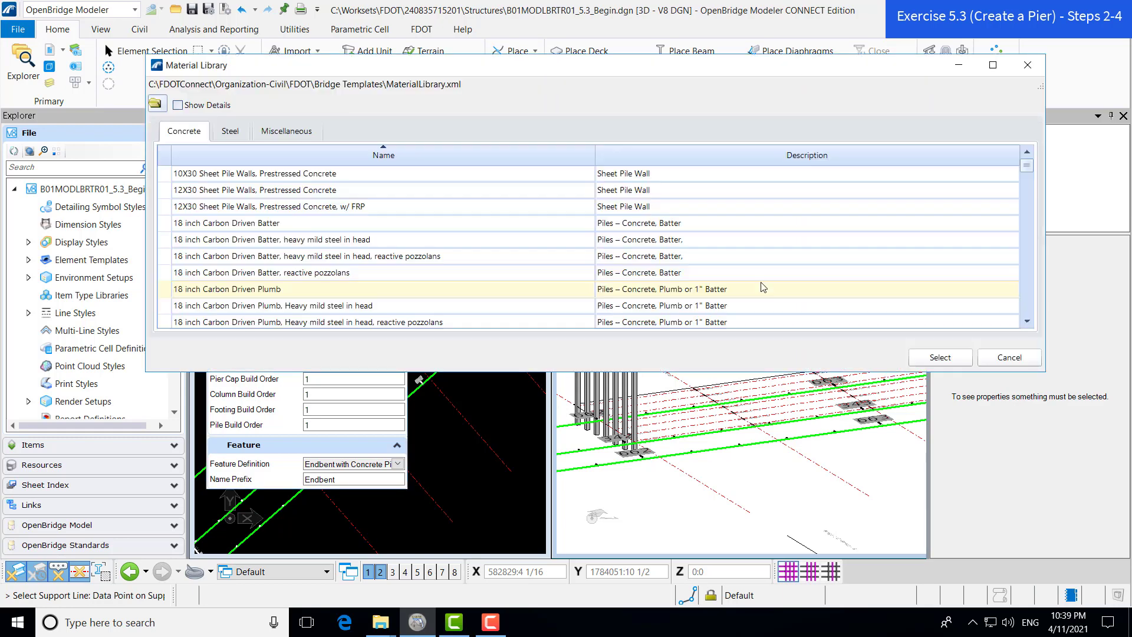
left_click_drag(1026, 166, 1031, 310)
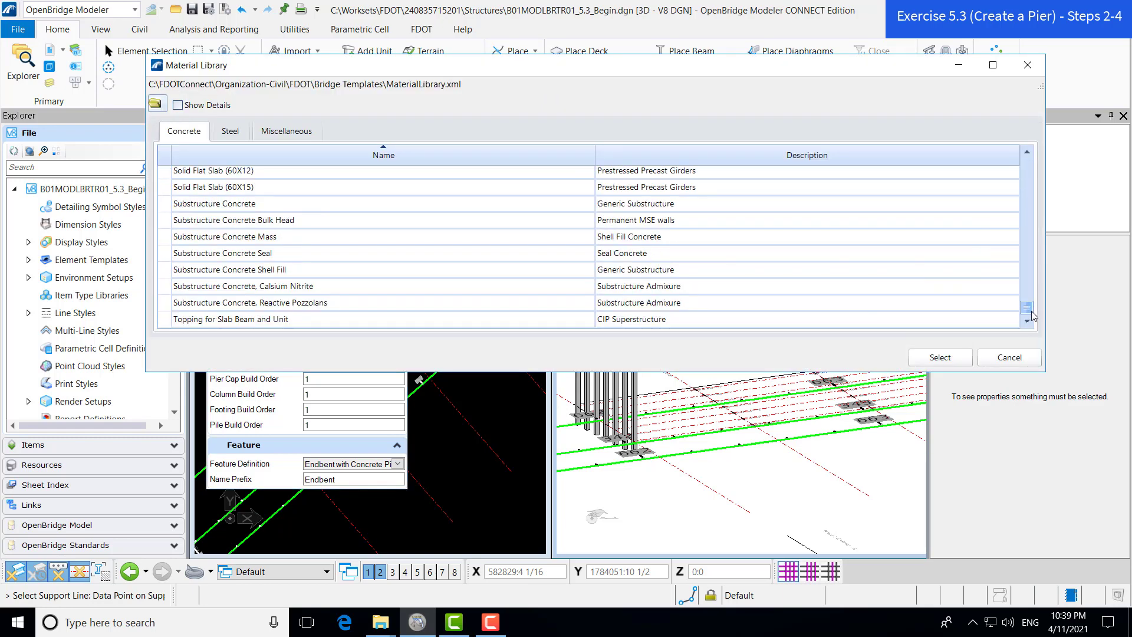
left_click(389, 206)
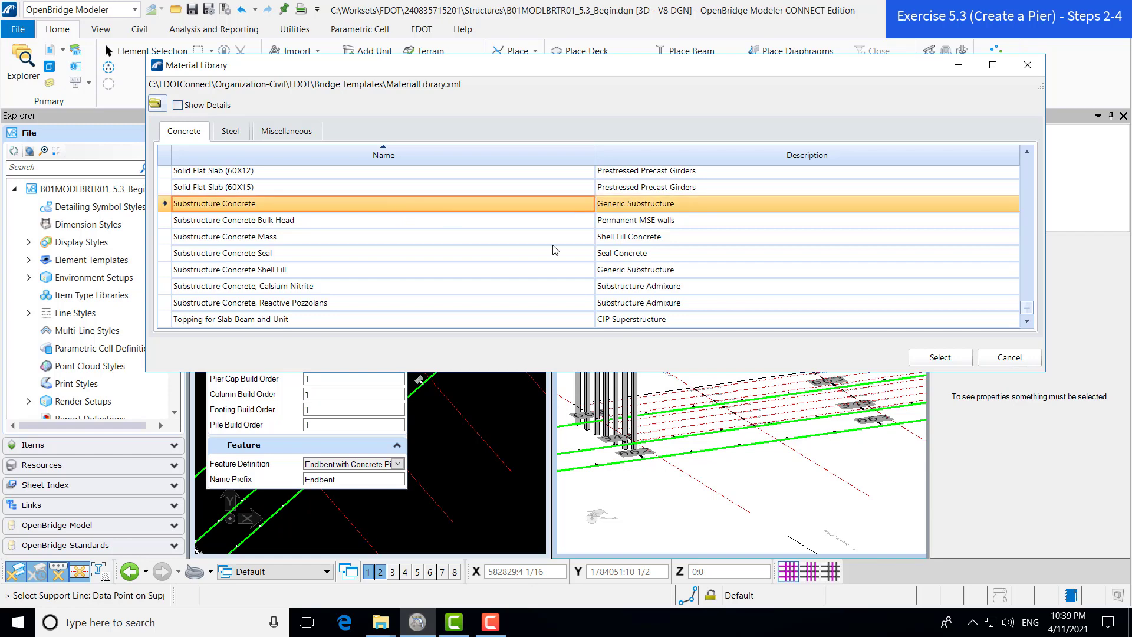
left_click(930, 358)
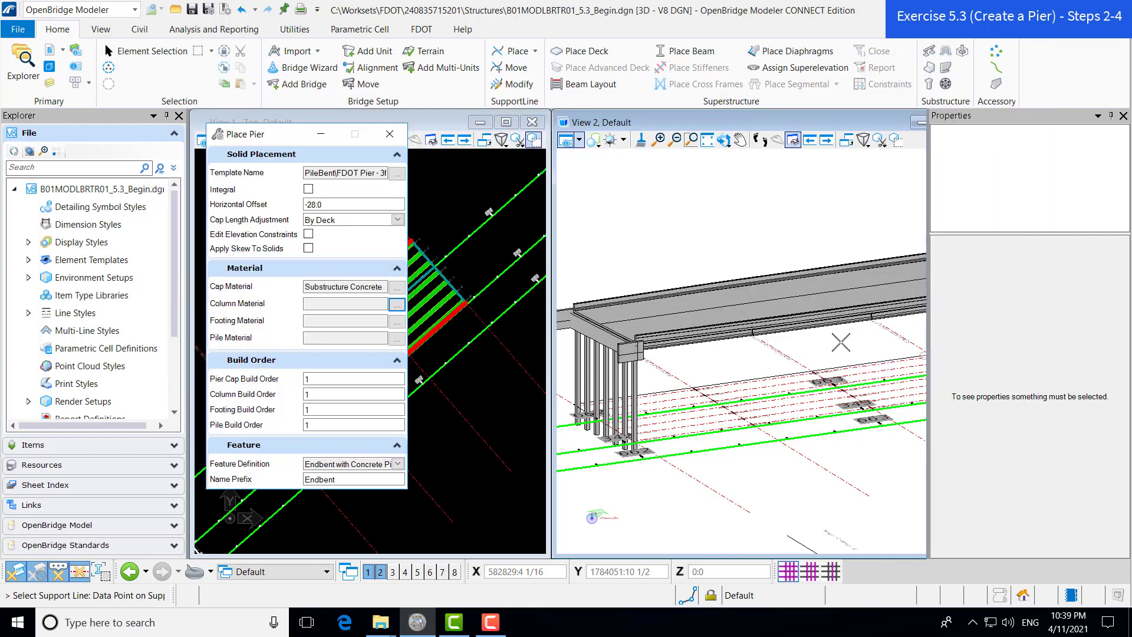
Step: Set the pier's footing material to Substructure Concrete and its pile material to 18 inch Carbon Driven Plumb
left_click(397, 322)
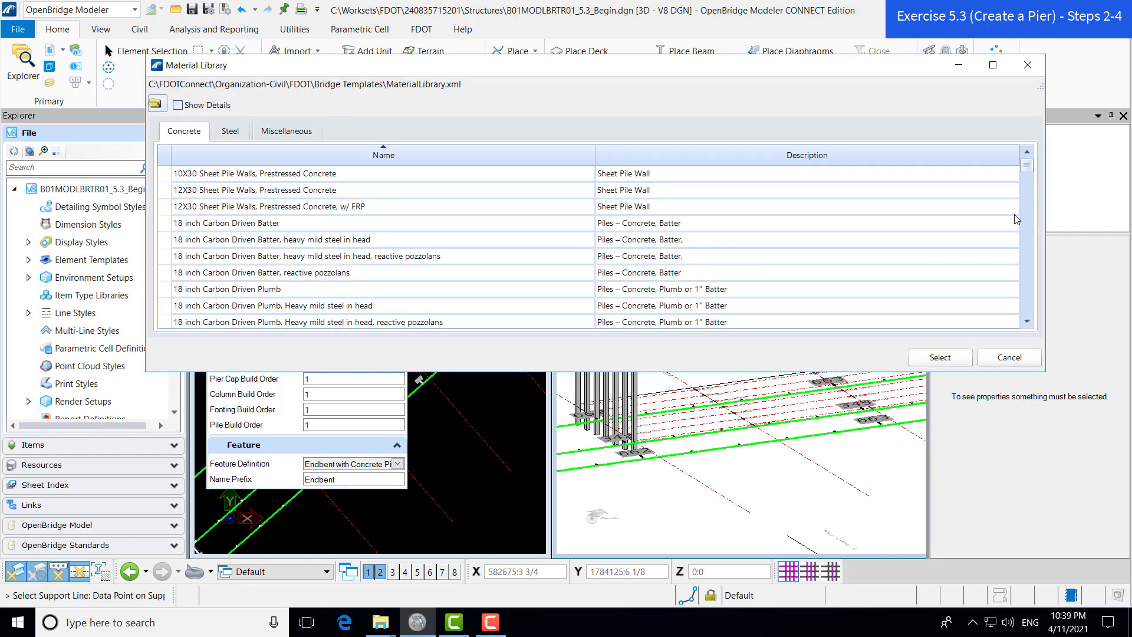
left_click_drag(1026, 166, 1026, 304)
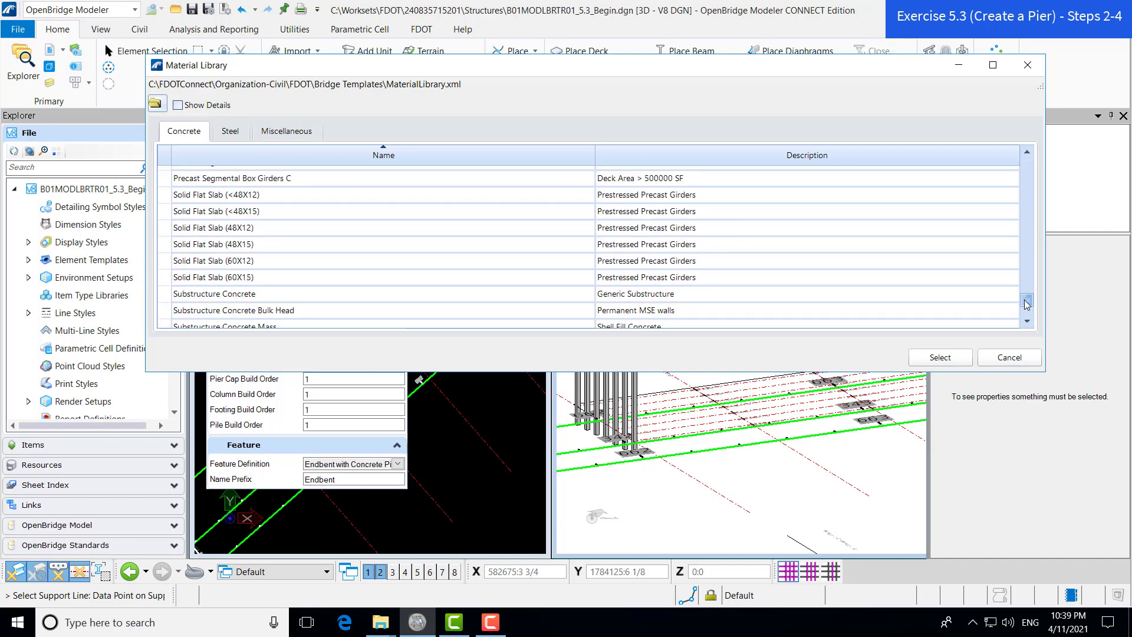
left_click(573, 292)
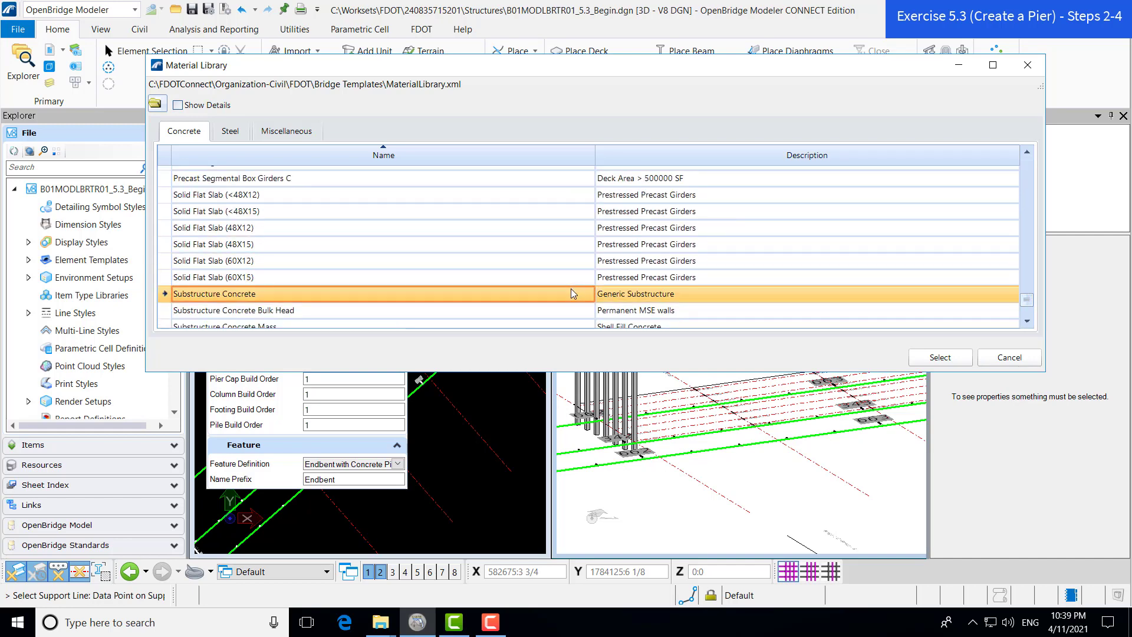
left_click(939, 357)
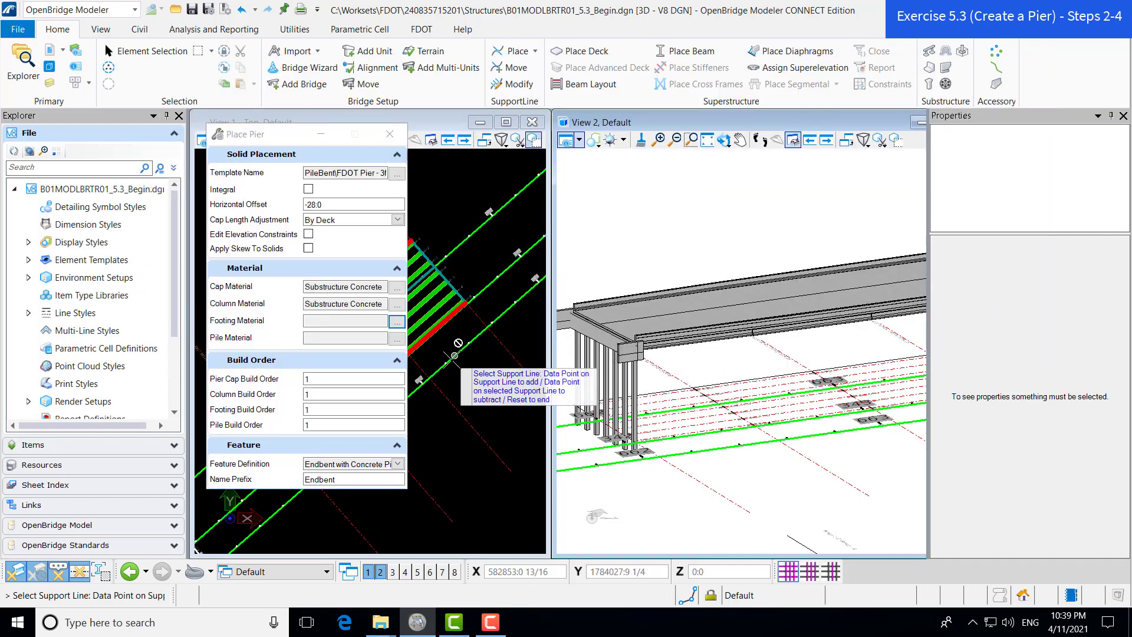
left_click(397, 321)
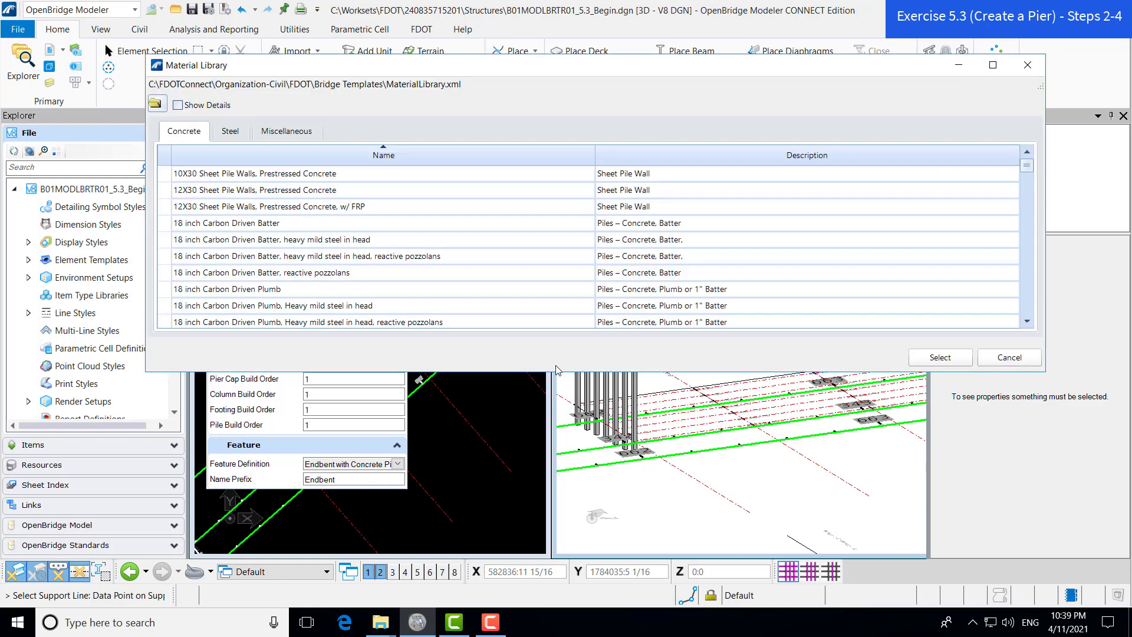
left_click(725, 289)
left_click(940, 357)
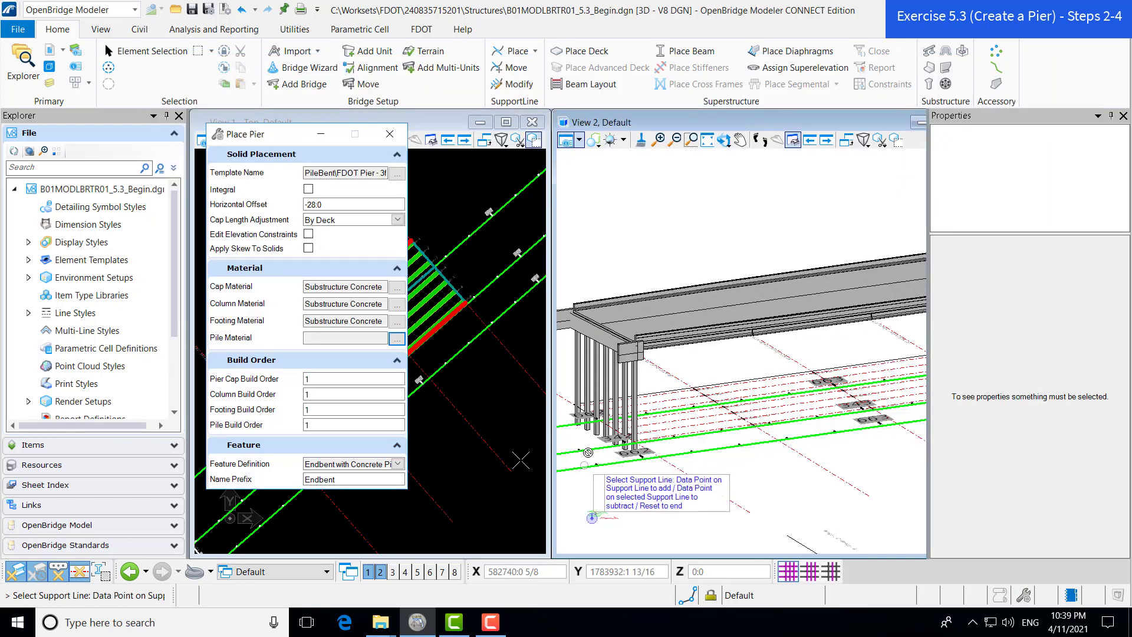
Step: Assign the feature definition Pier with Concrete Pile to the pier
left_click(396, 360)
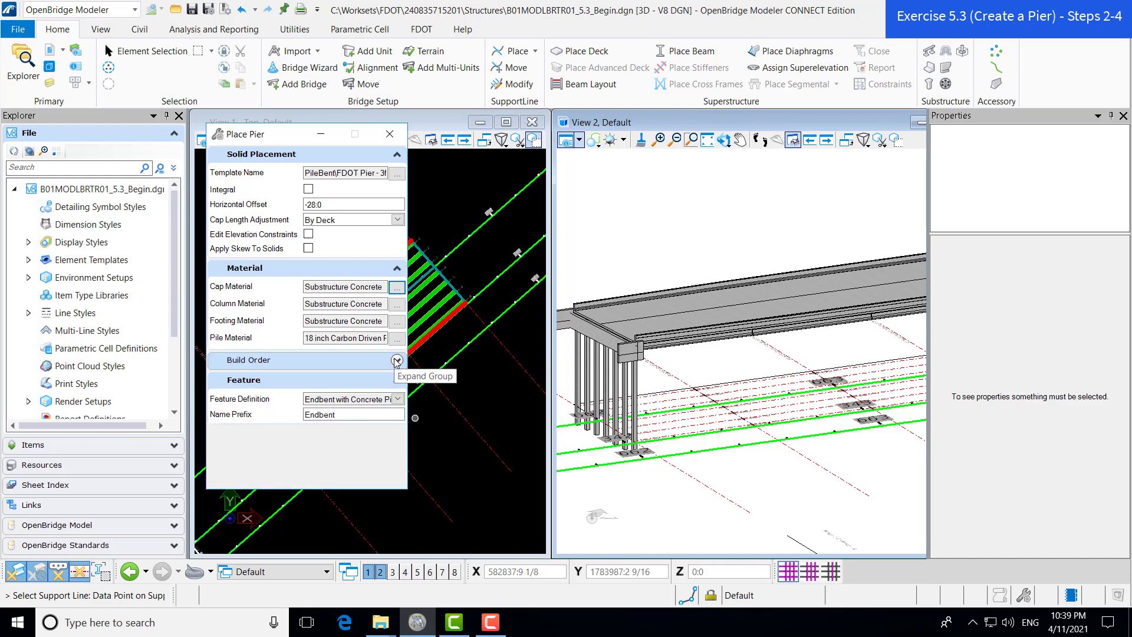
left_click(398, 399)
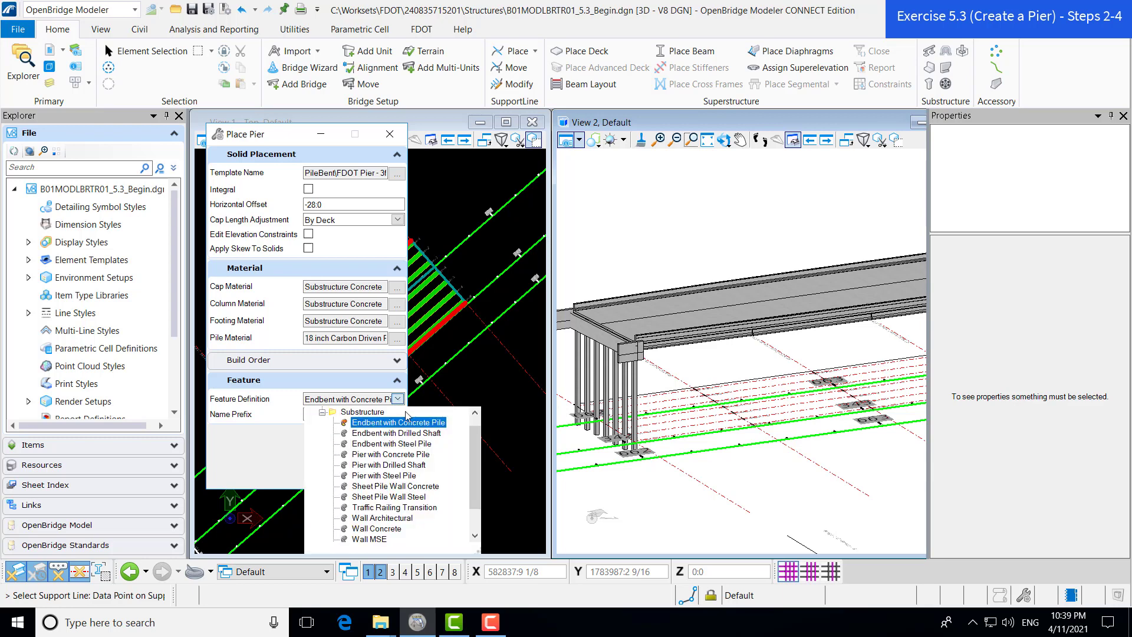
left_click(406, 454)
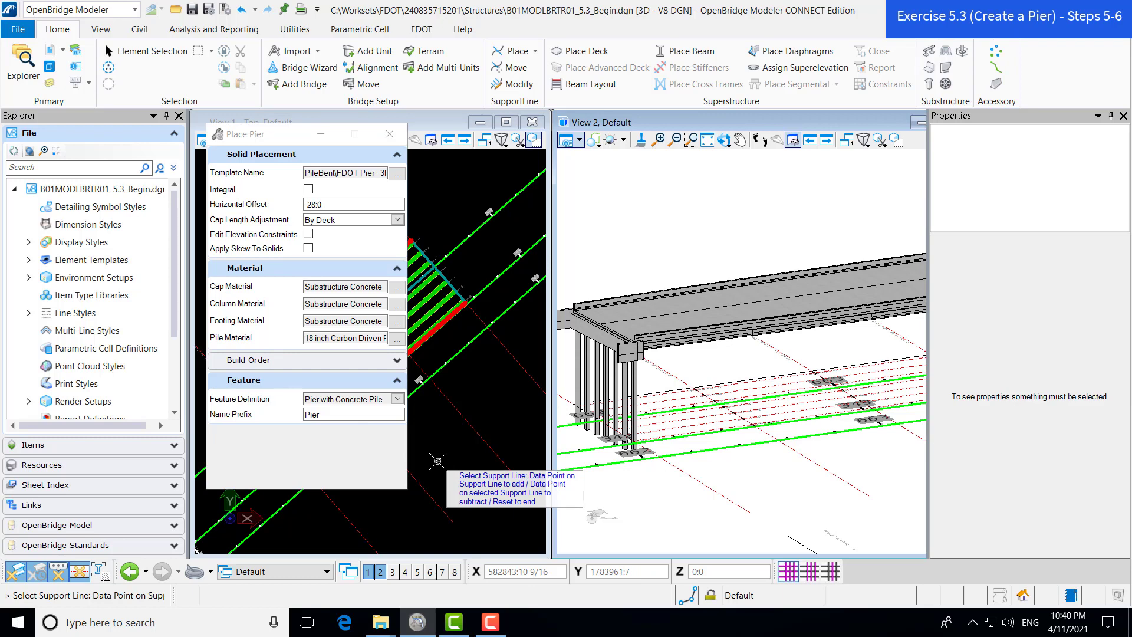
Step: Place the pier on the second support line, the next one after the end bent, without editing elevation constraints
left_click_drag(252, 137, 685, 141)
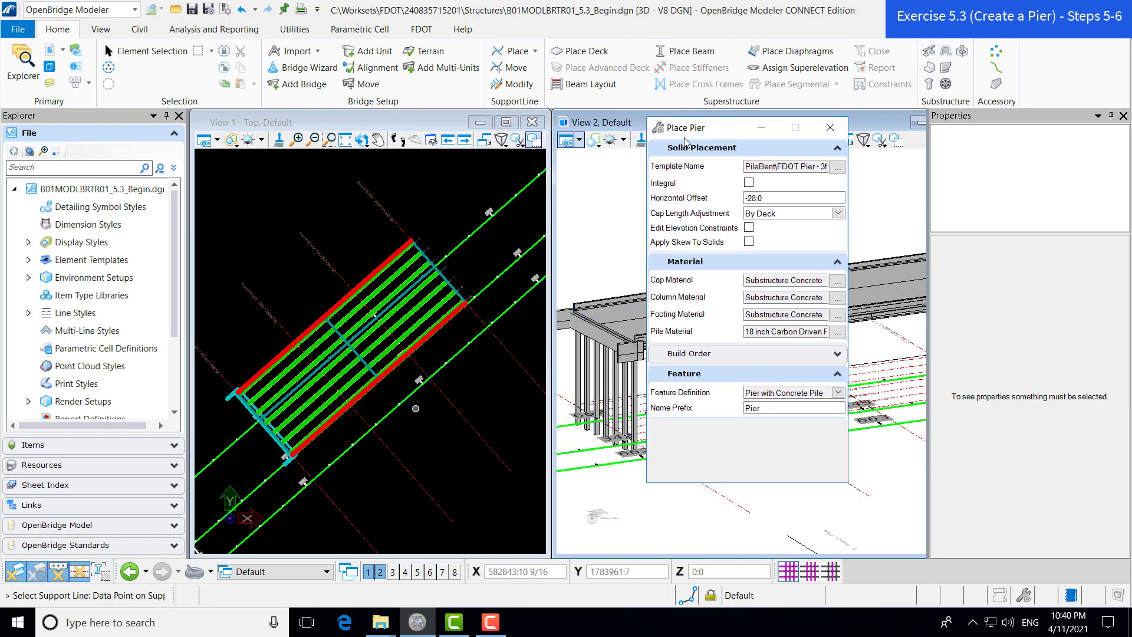
left_click(393, 451)
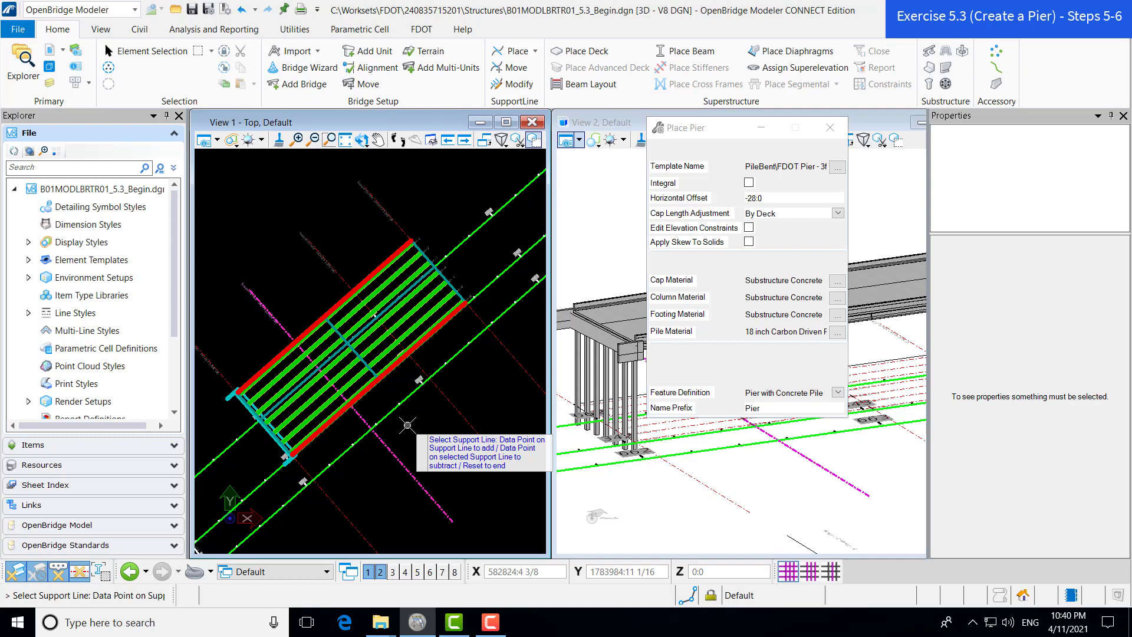
left_click(407, 425)
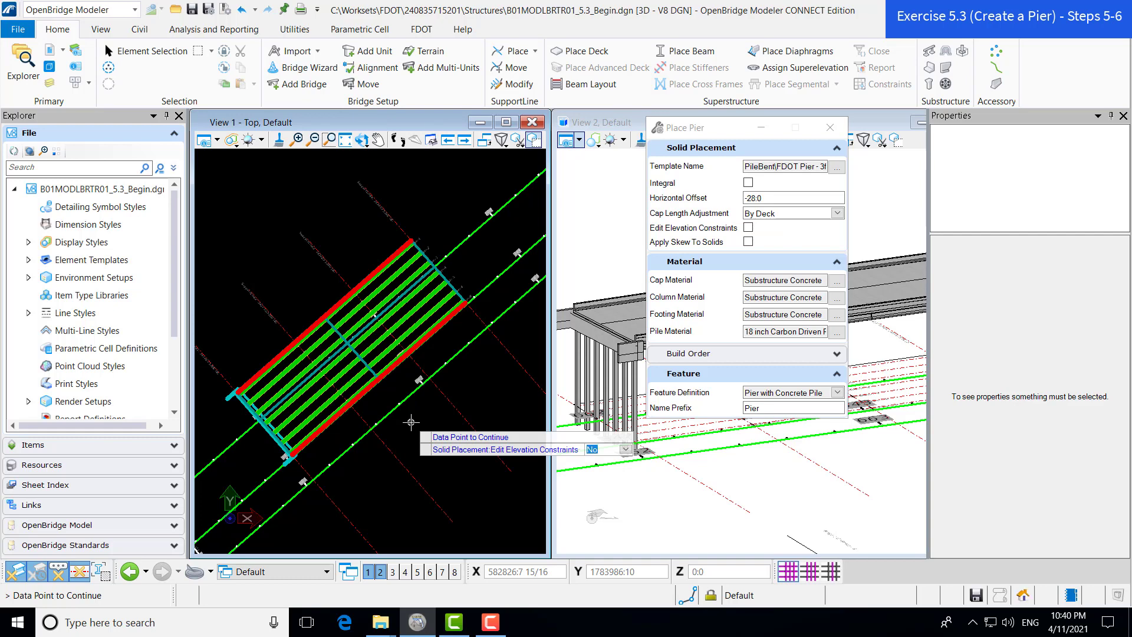
left_click(411, 422)
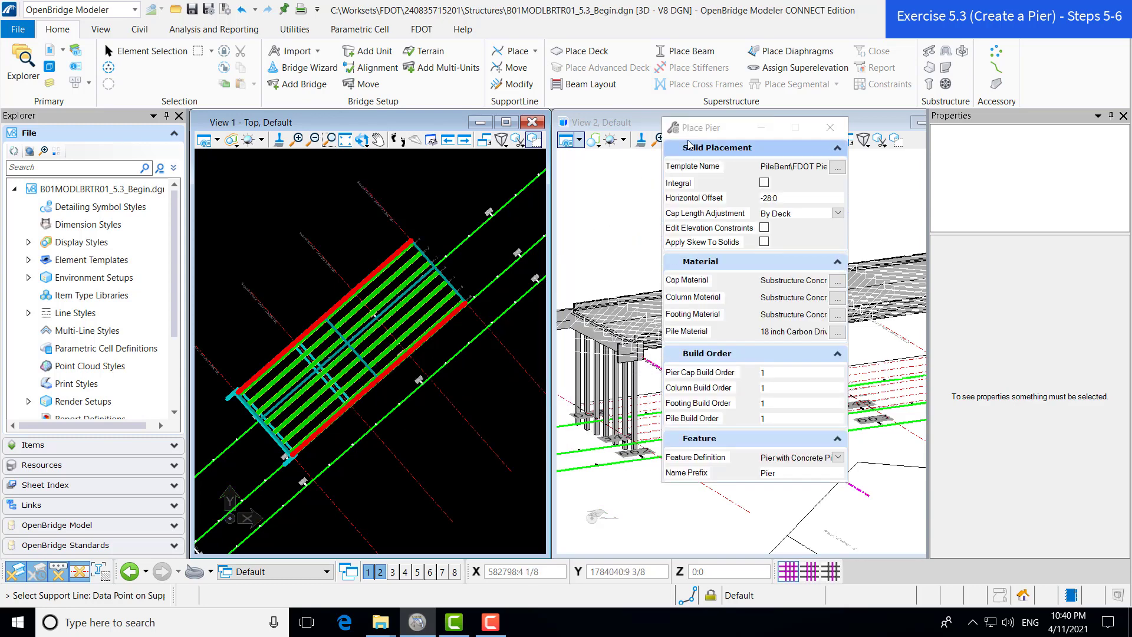
Step: Examine the placed pier in the 3D view, checking its cap and piles beneath the beam ends
left_click_drag(697, 129, 100, 152)
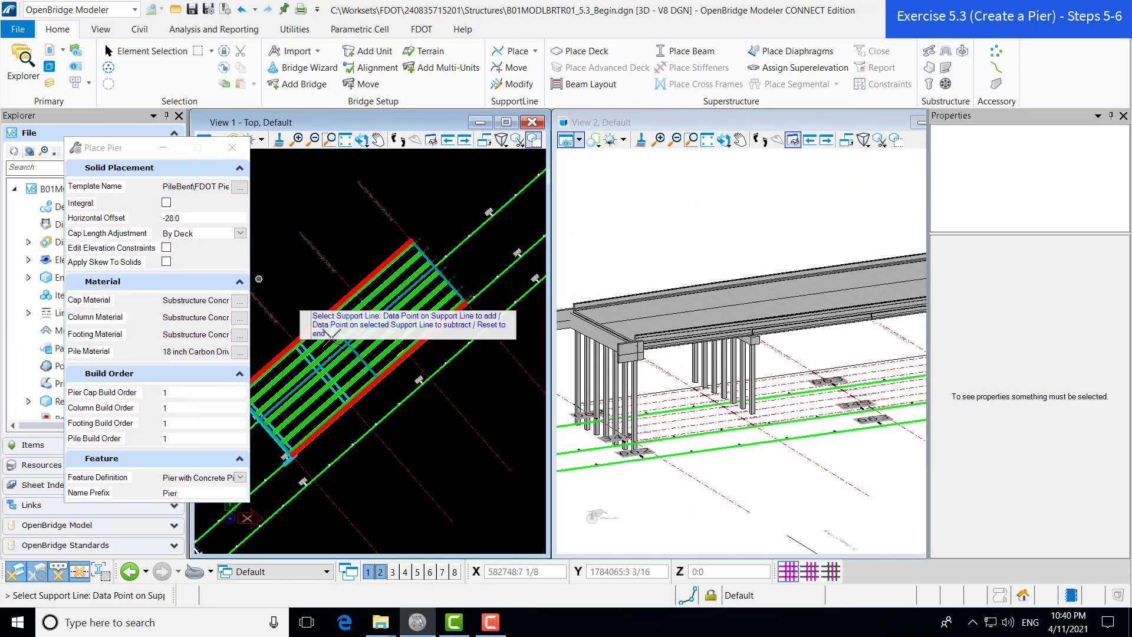
scroll(765, 336, "up", 2)
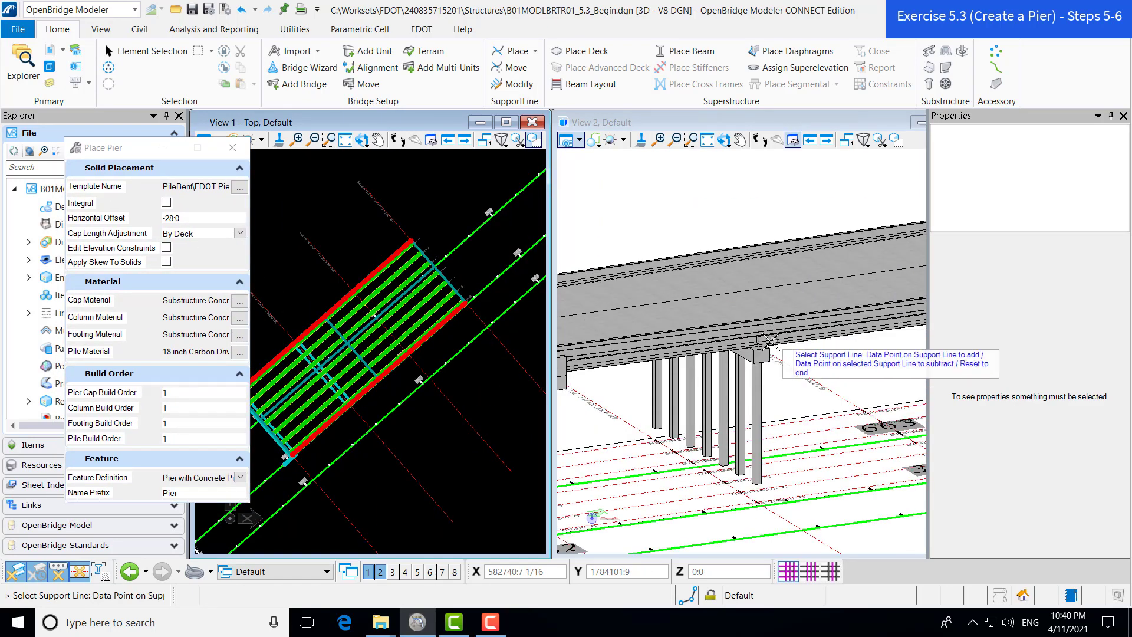
key("ctrl+r")
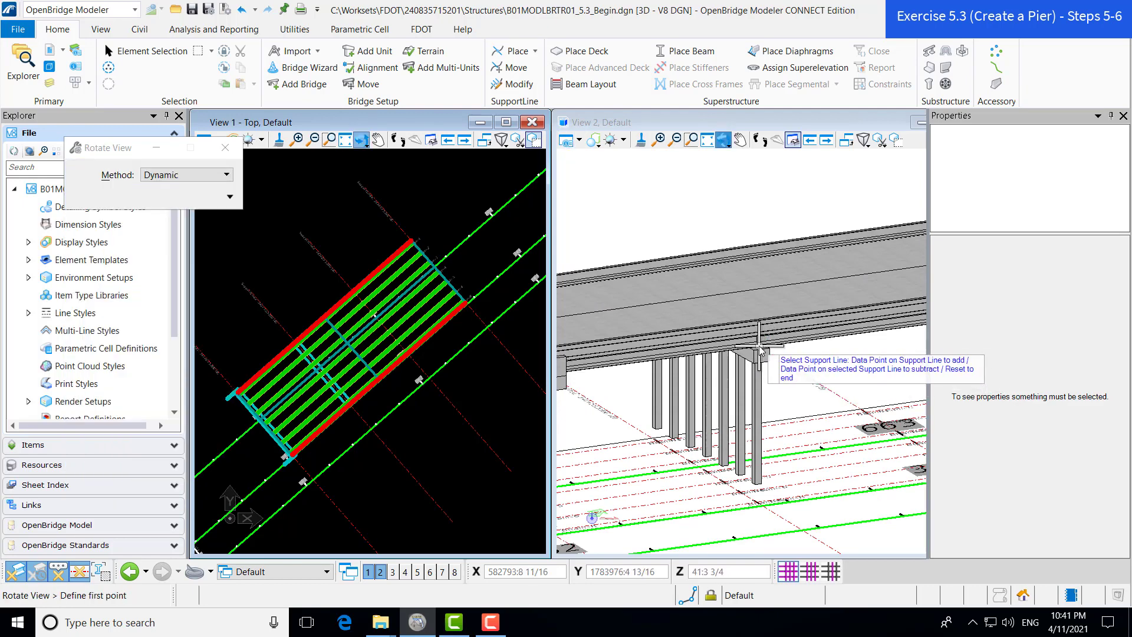
left_click(763, 354)
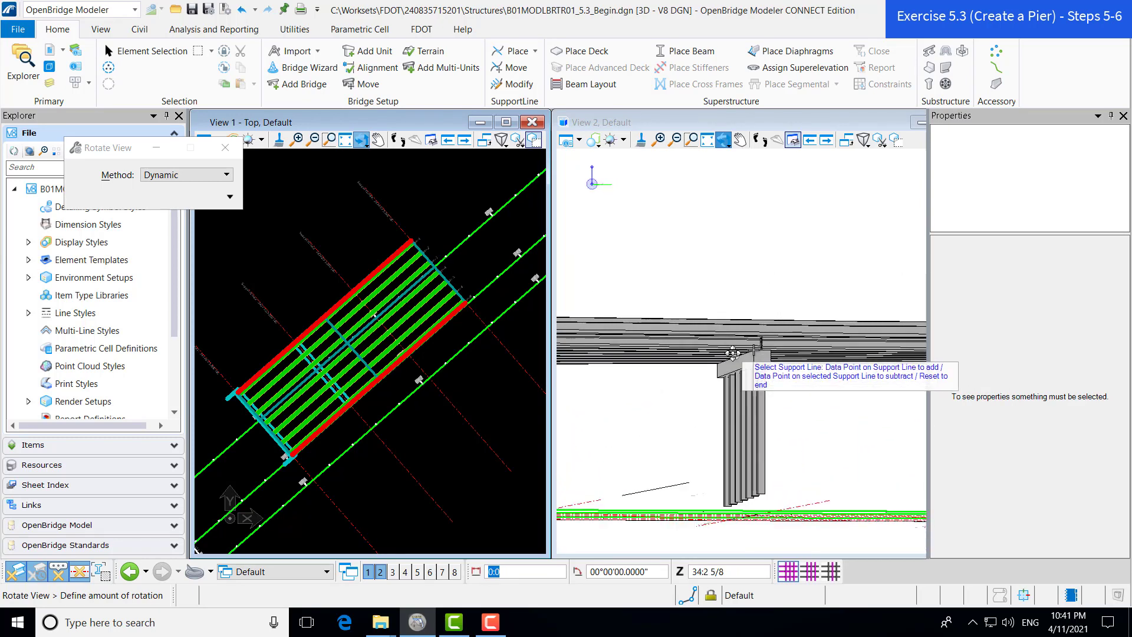
left_click(683, 421)
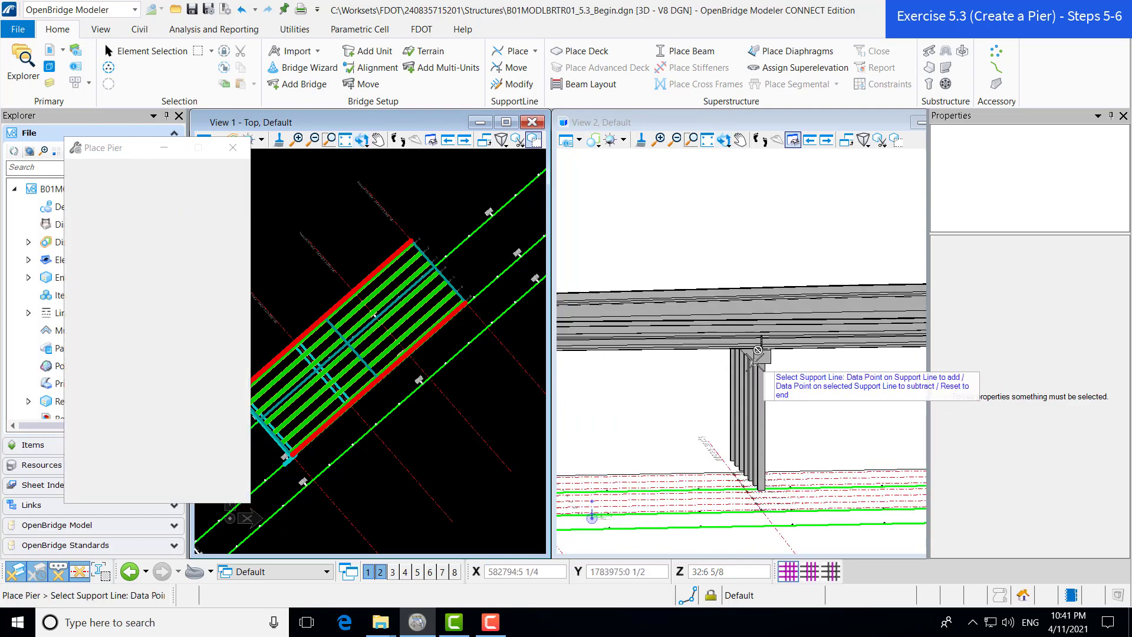
scroll(766, 352, "up", 2)
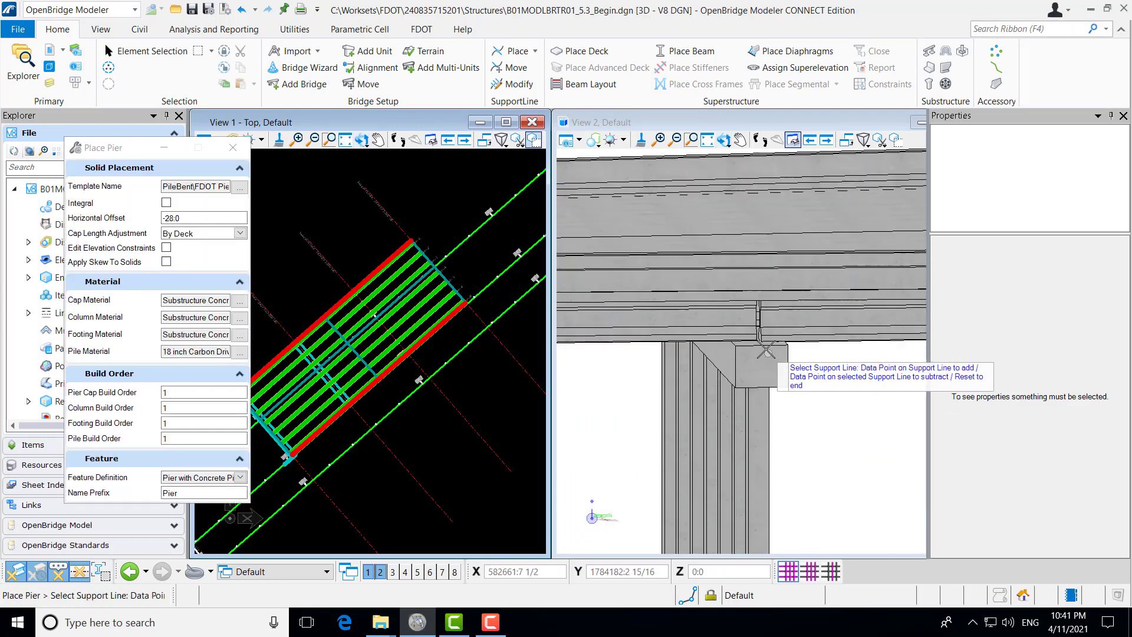
scroll(784, 401, "up", 1)
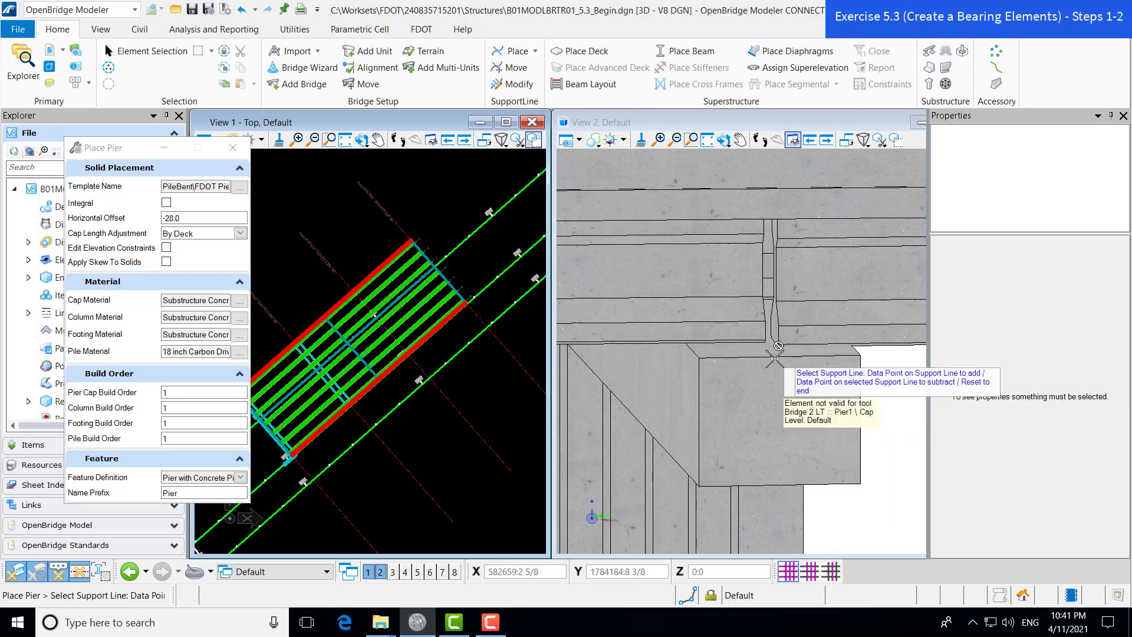
scroll(774, 359, "down", 1)
scroll(774, 358, "down", 2)
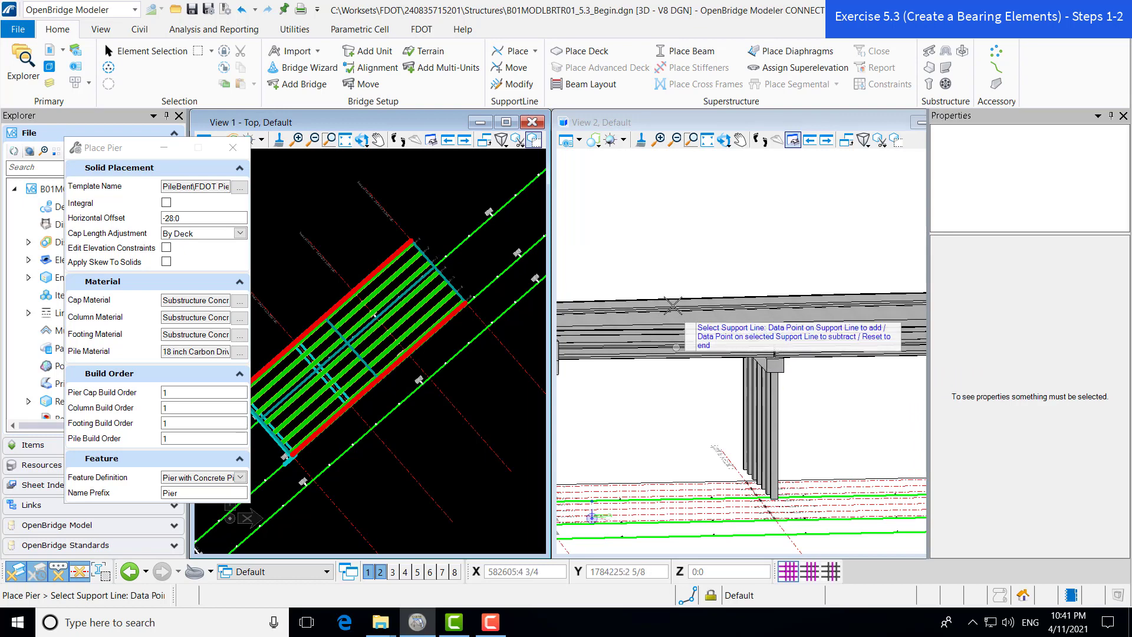
middle_click_drag(602, 250, 724, 265)
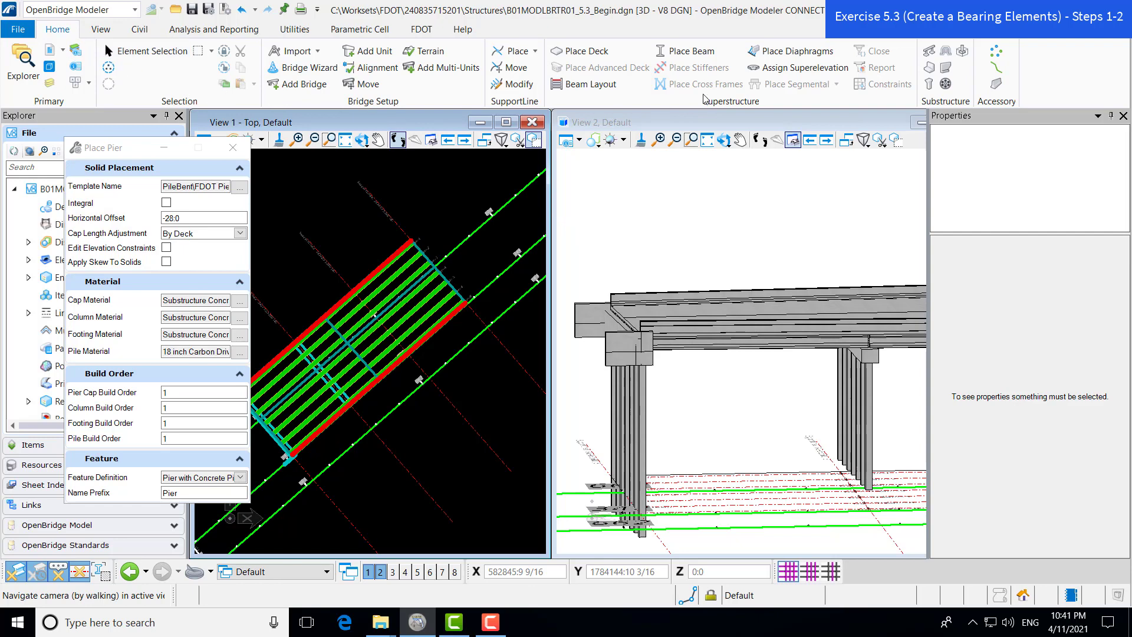
Step: Start placing bearings of the Cube type, with a cube width of 1:2 and a cube depth of 0:10
left_click(946, 84)
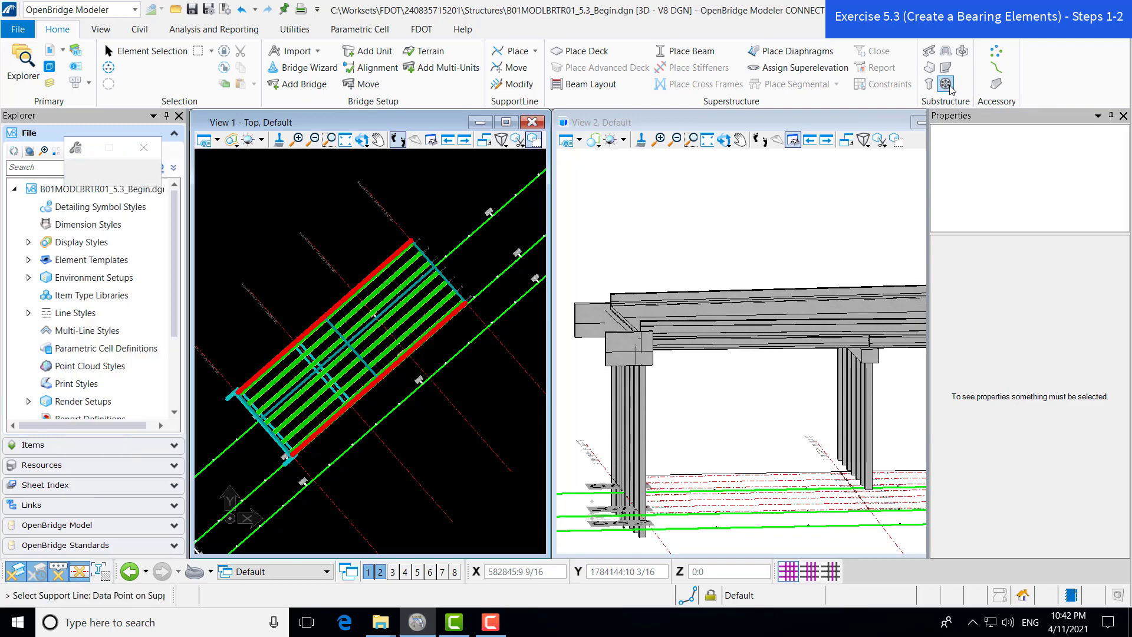
left_click_drag(111, 148, 363, 125)
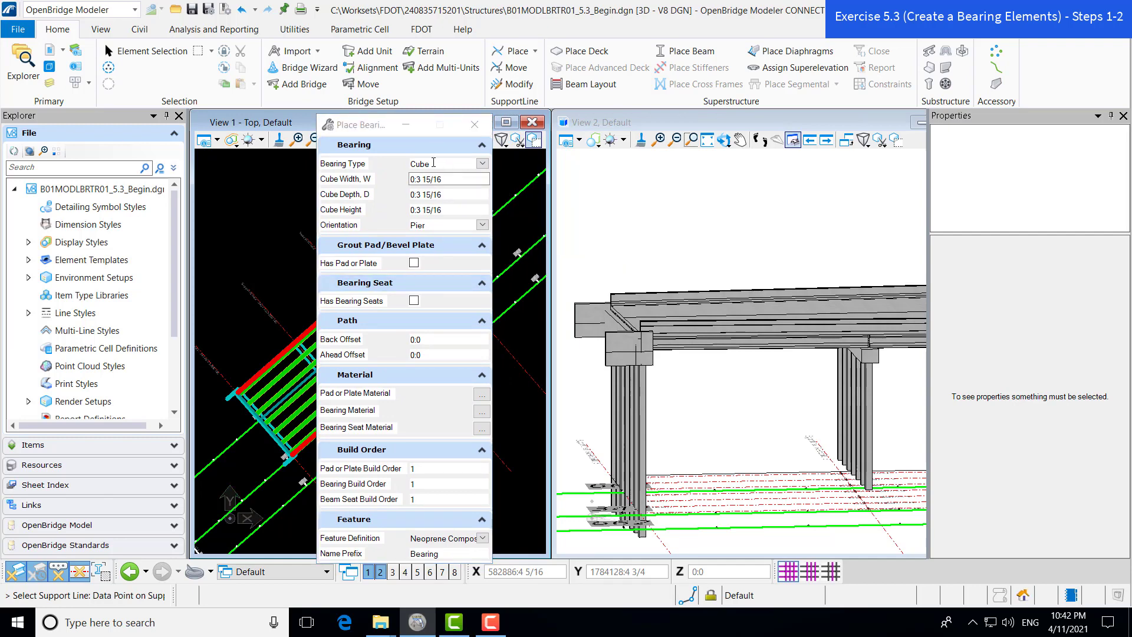
left_click_drag(377, 127, 327, 115)
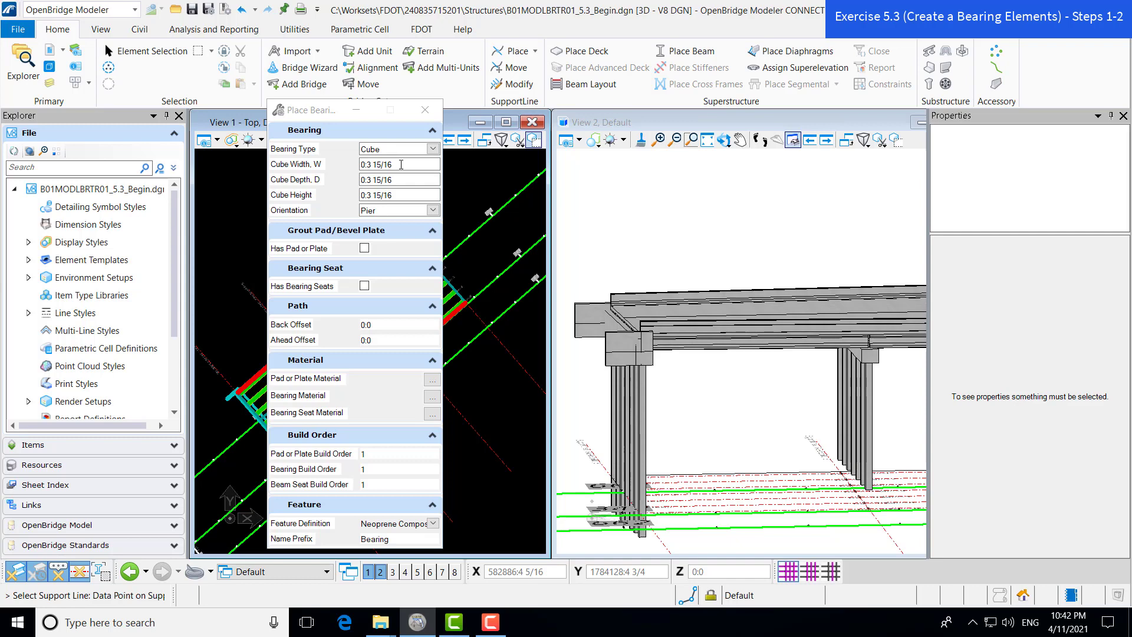
double_click(376, 165)
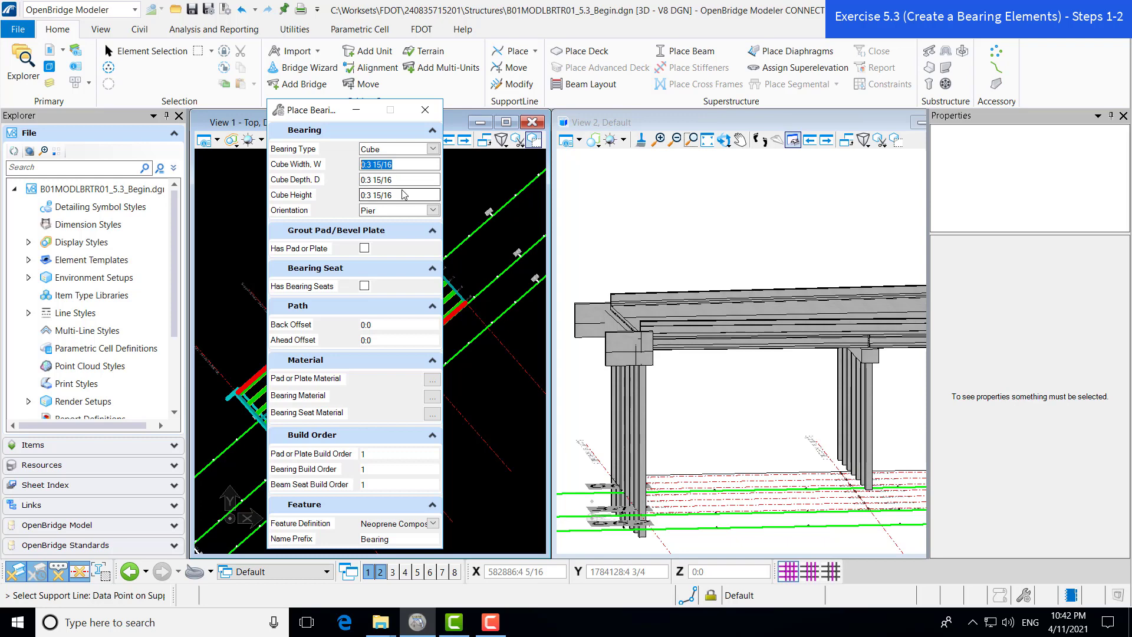
type("1:2")
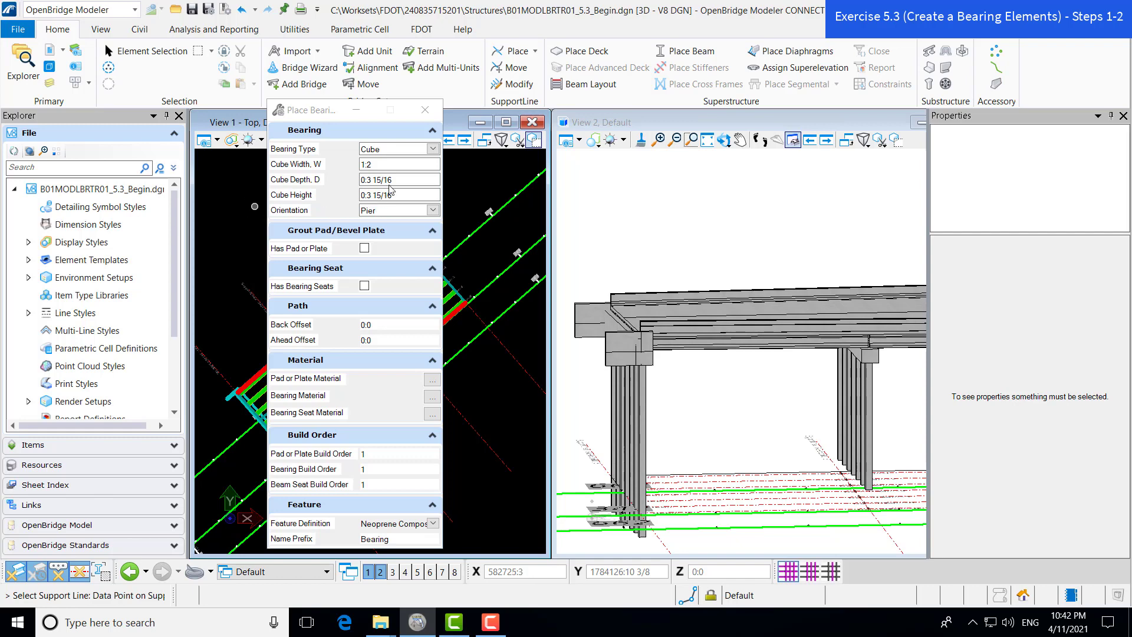
left_click(415, 178)
key("Tab")
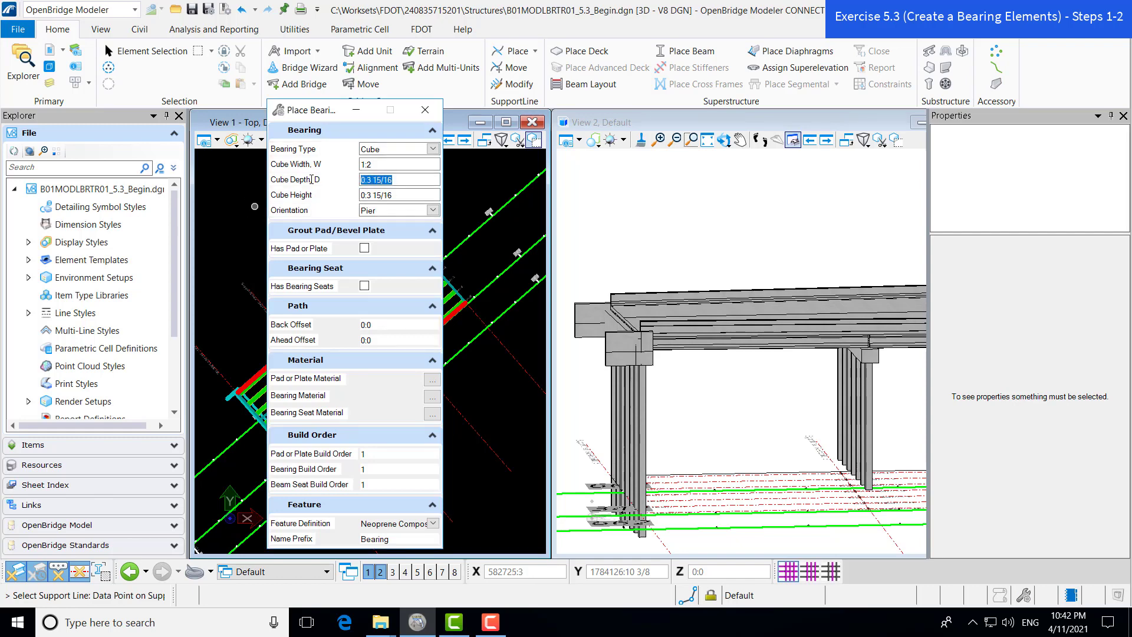
key("BackSpace")
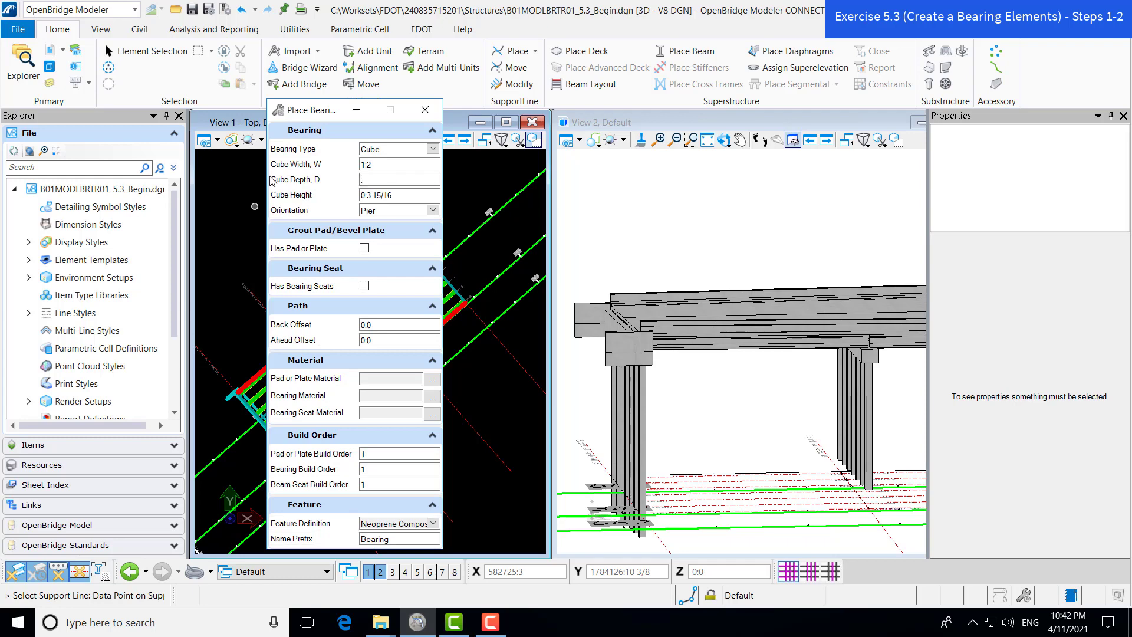
Step: Set the bearing's cube height to 0:2 9/16 and keep its orientation as Pier
left_click(416, 196)
left_click_drag(409, 195, 339, 195)
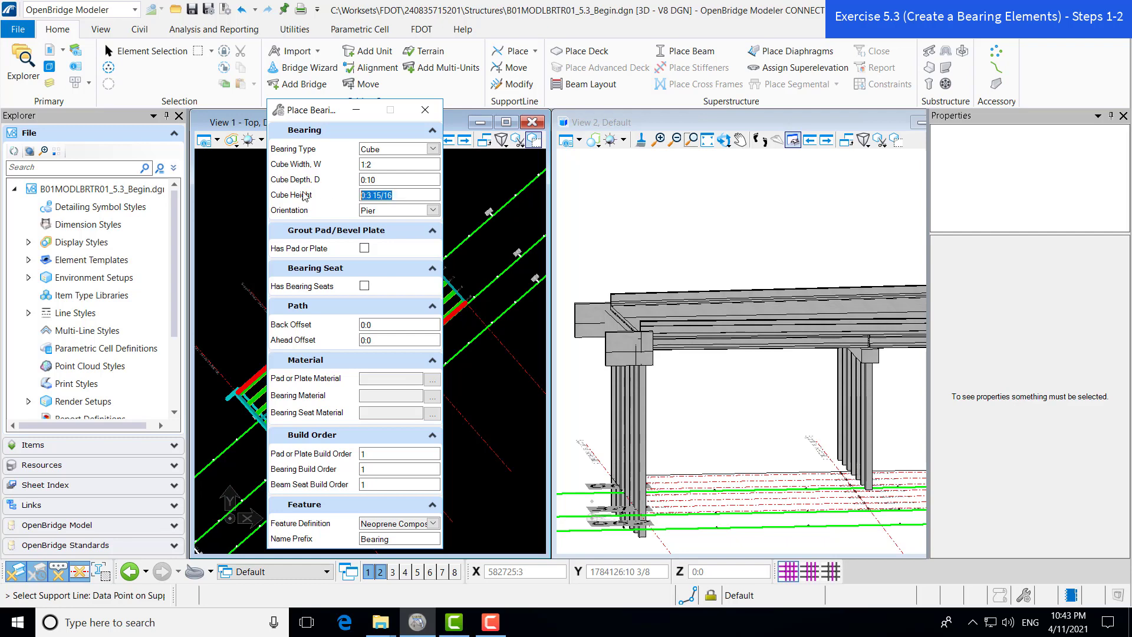
type(":2")
left_click(396, 181)
left_click(433, 210)
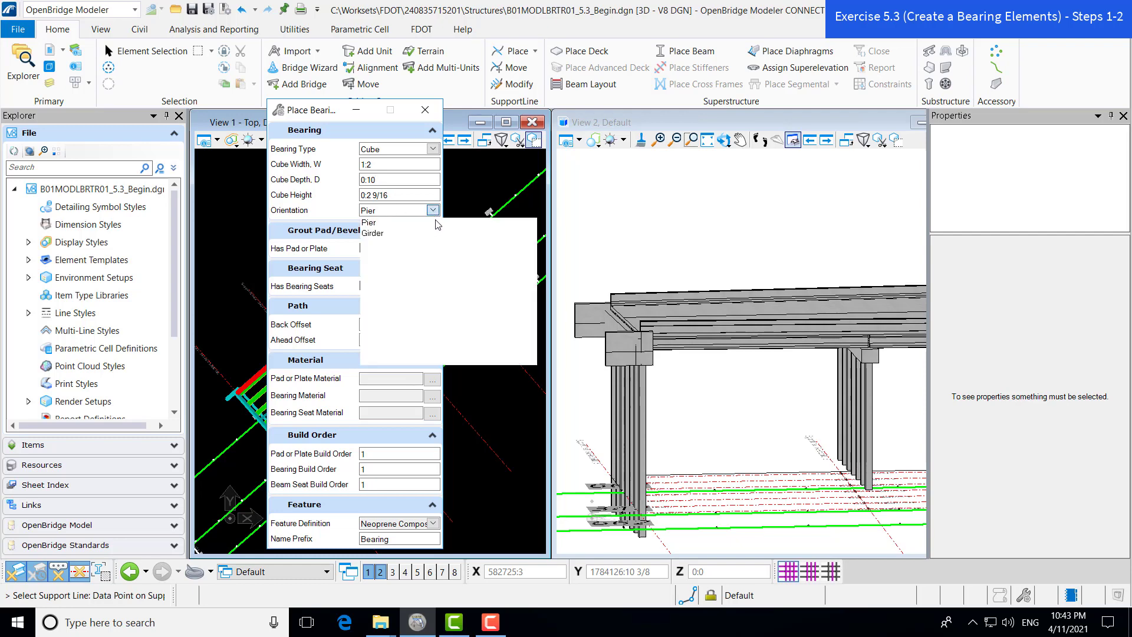
left_click(350, 215)
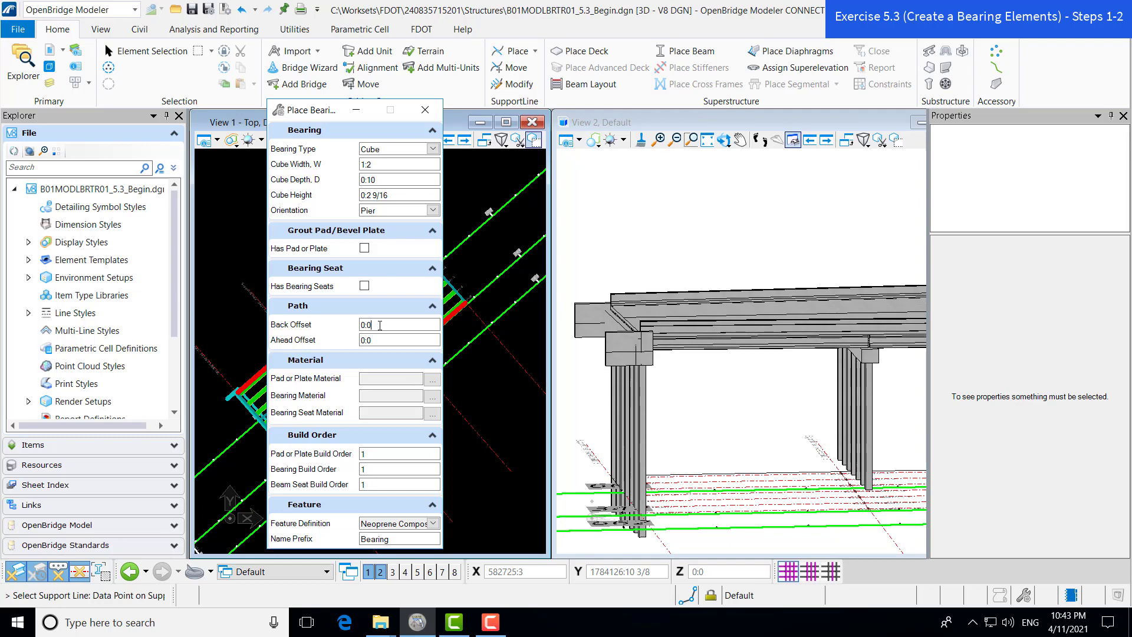
Step: Set the bearing path's back offset to -0:11 1/2
left_click_drag(380, 324, 330, 323)
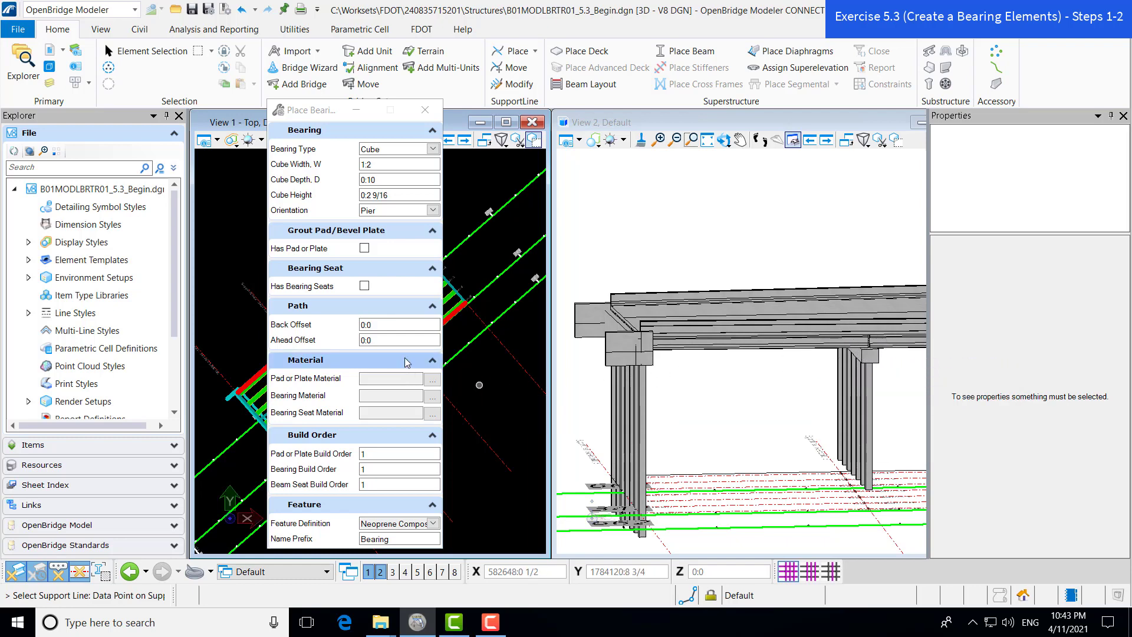
left_click(378, 324)
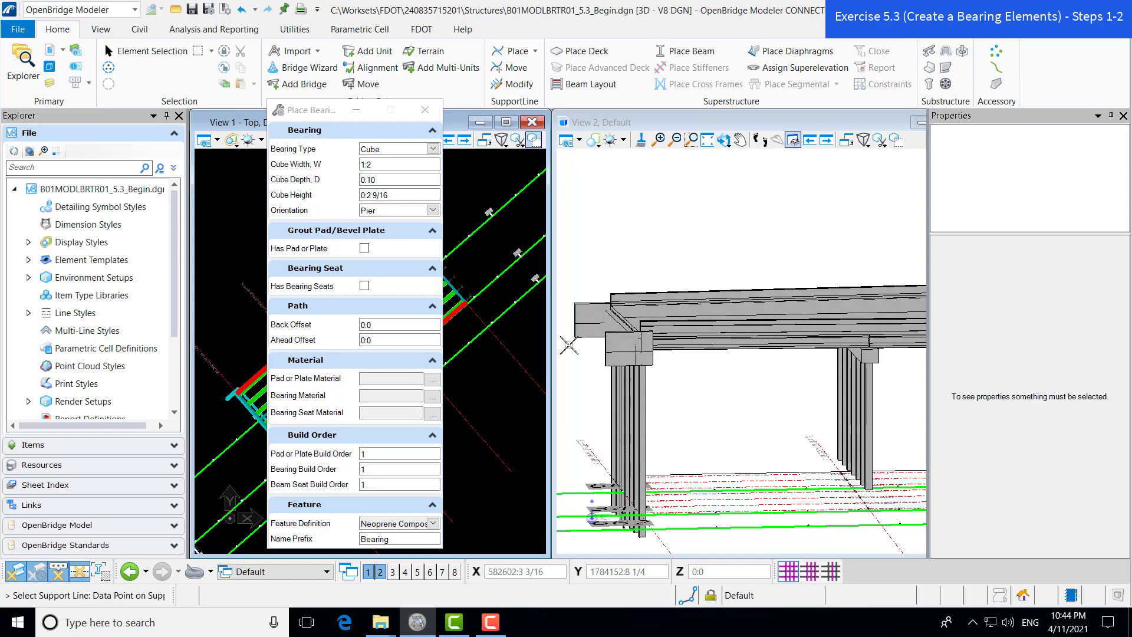
left_click(405, 328)
left_click_drag(368, 319, 343, 317)
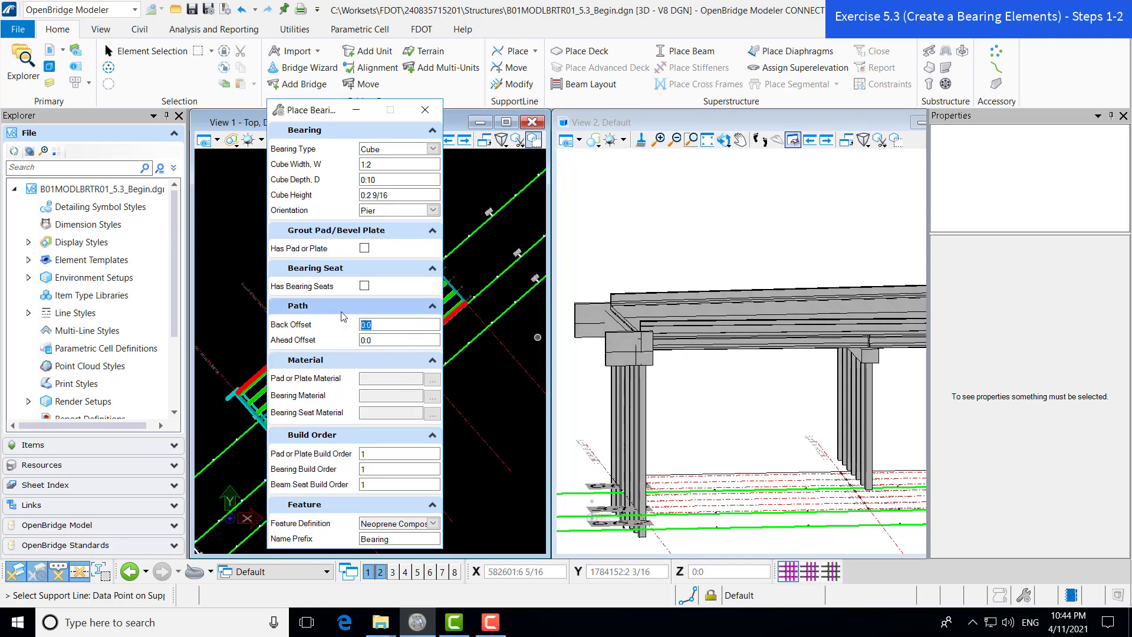
type("-11:6")
key("Return")
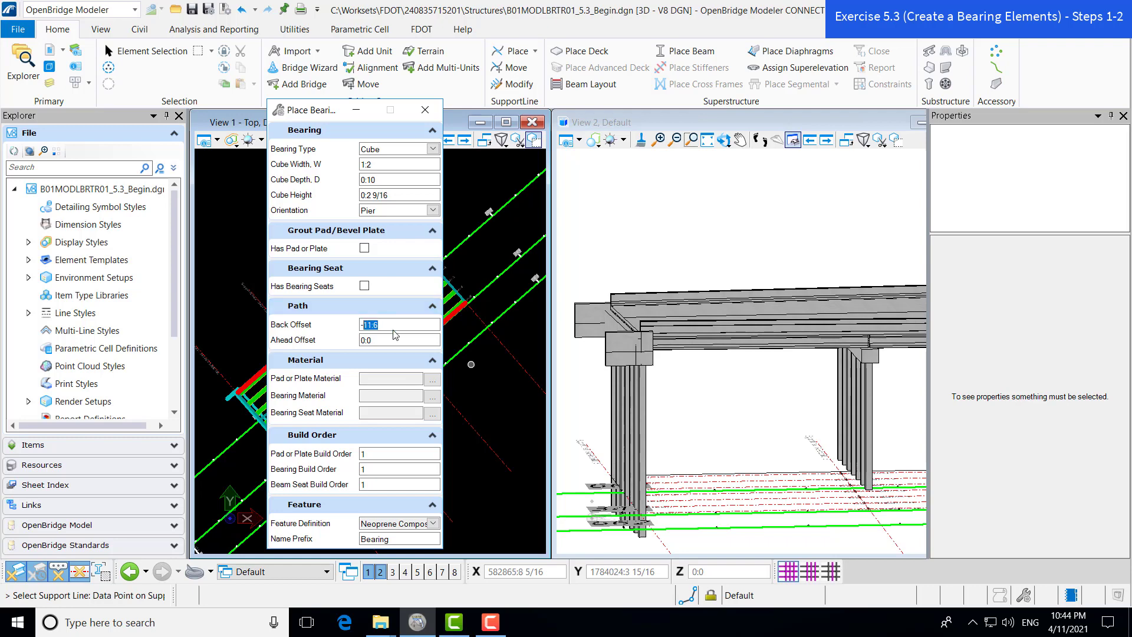
type("0:11.5")
Step: Set the bearing path's ahead offset to 0:11 1/2
left_click(388, 340)
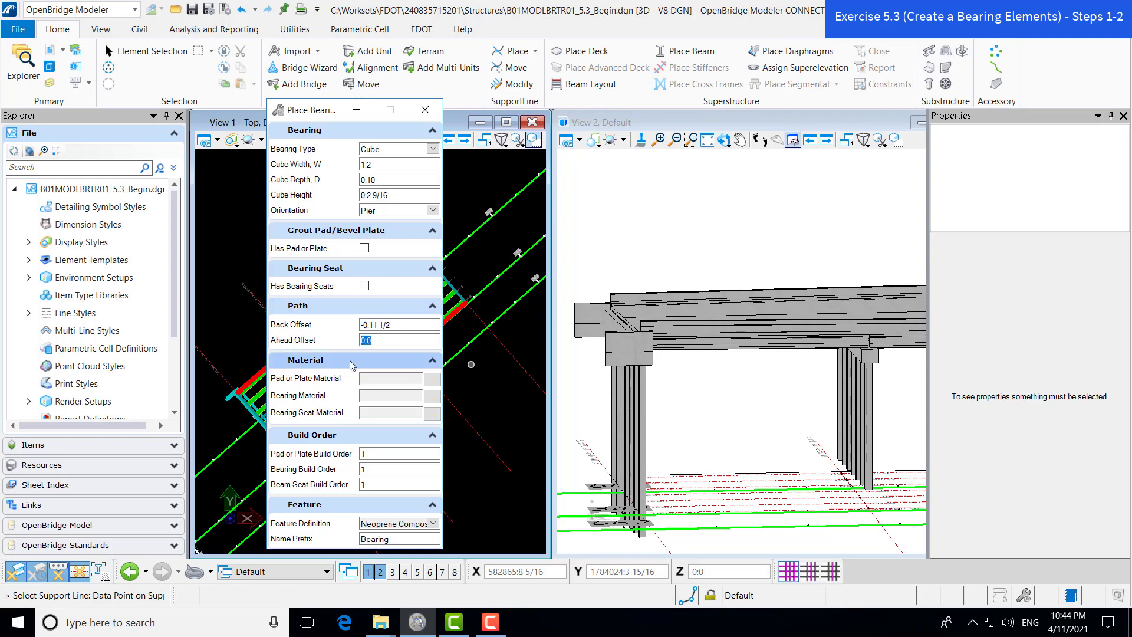
double_click(387, 339)
type(":")
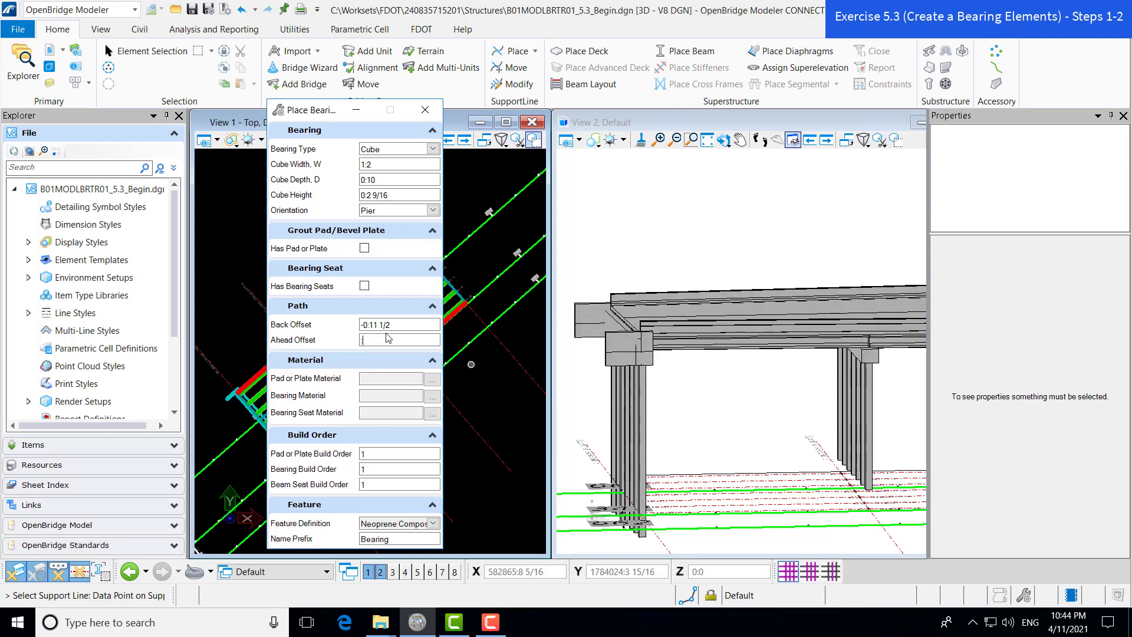
type("11.5")
Step: Set the bearing material to Neoprene Bearing Pads from the miscellaneous materials in the material library
left_click(432, 396)
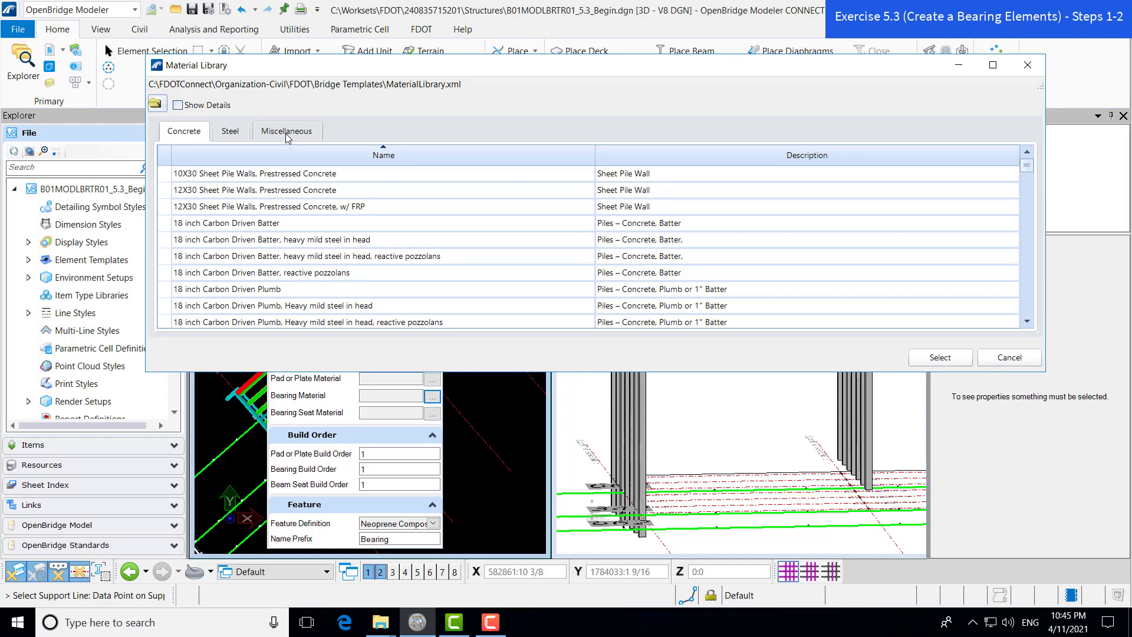
left_click(287, 133)
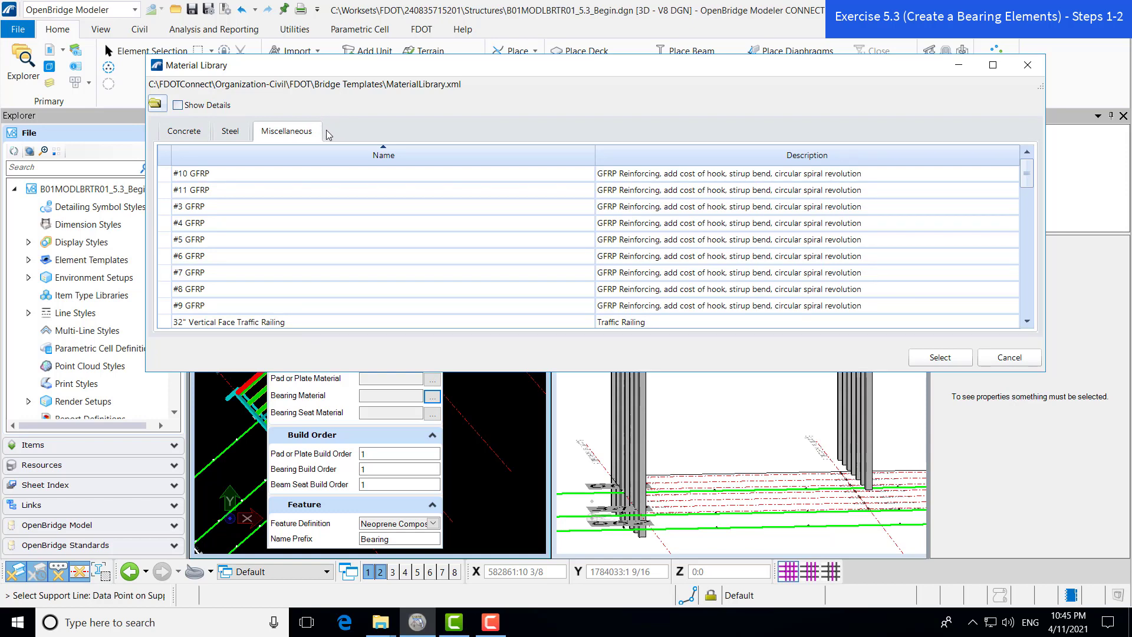
scroll(485, 245, "down", 10)
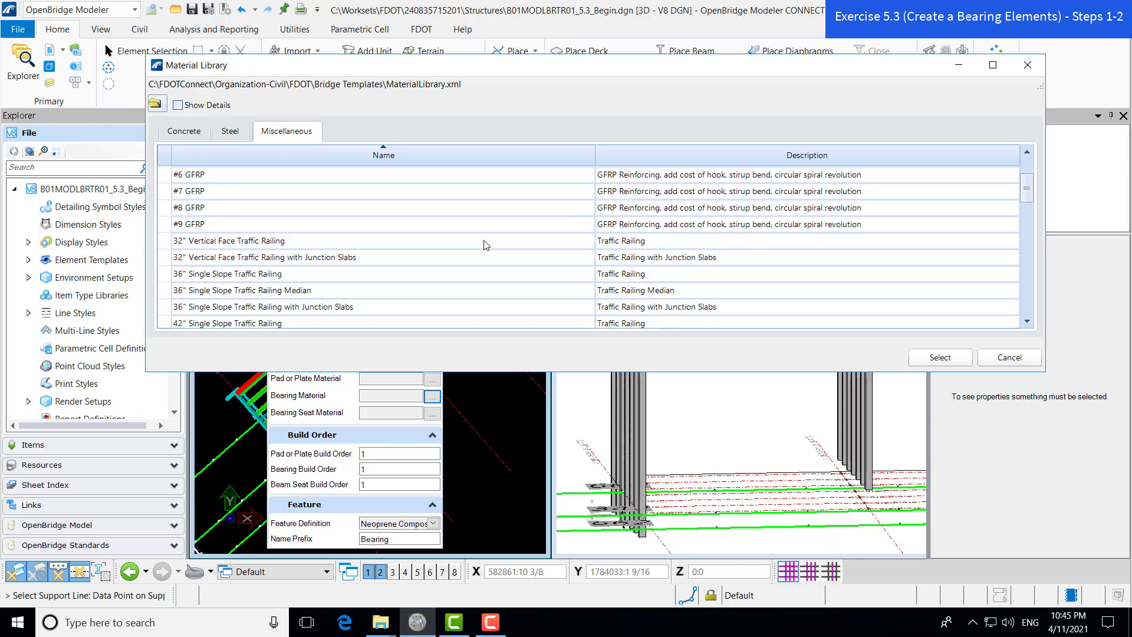
scroll(494, 248, "down", 1)
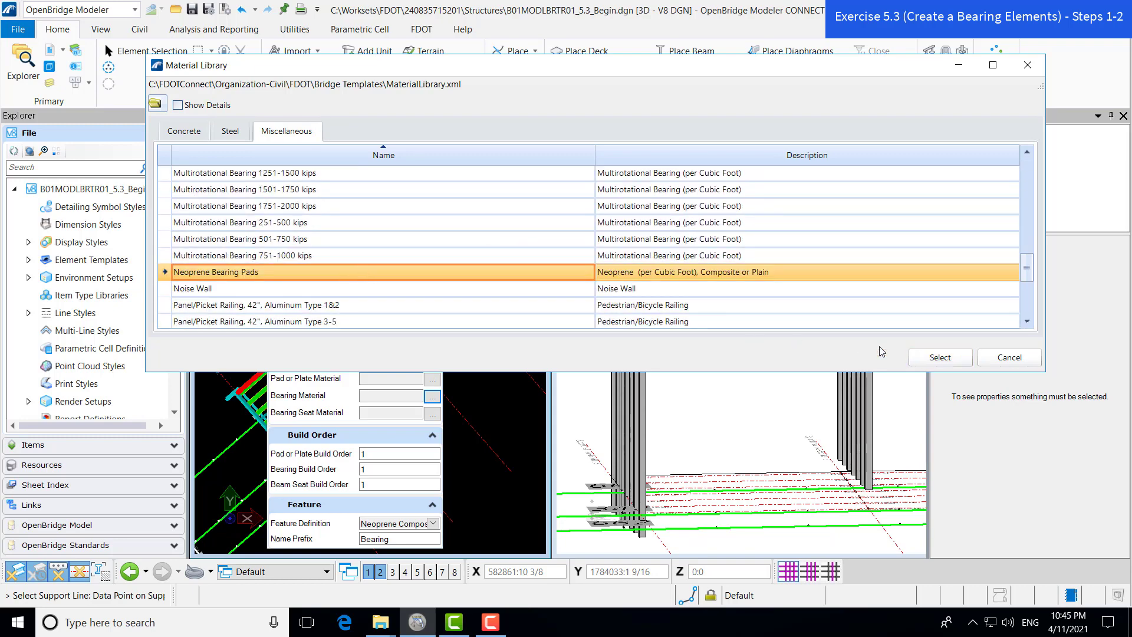
left_click(937, 357)
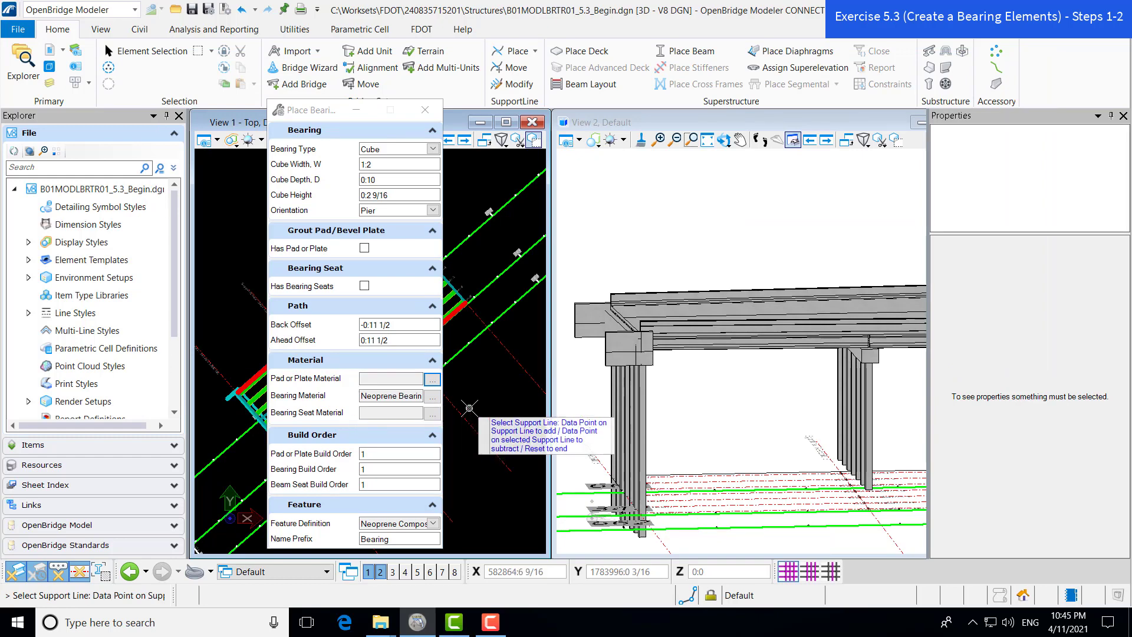
Step: Set the bearing seat material to Substructure Concrete from the concrete materials in the library
left_click(433, 414)
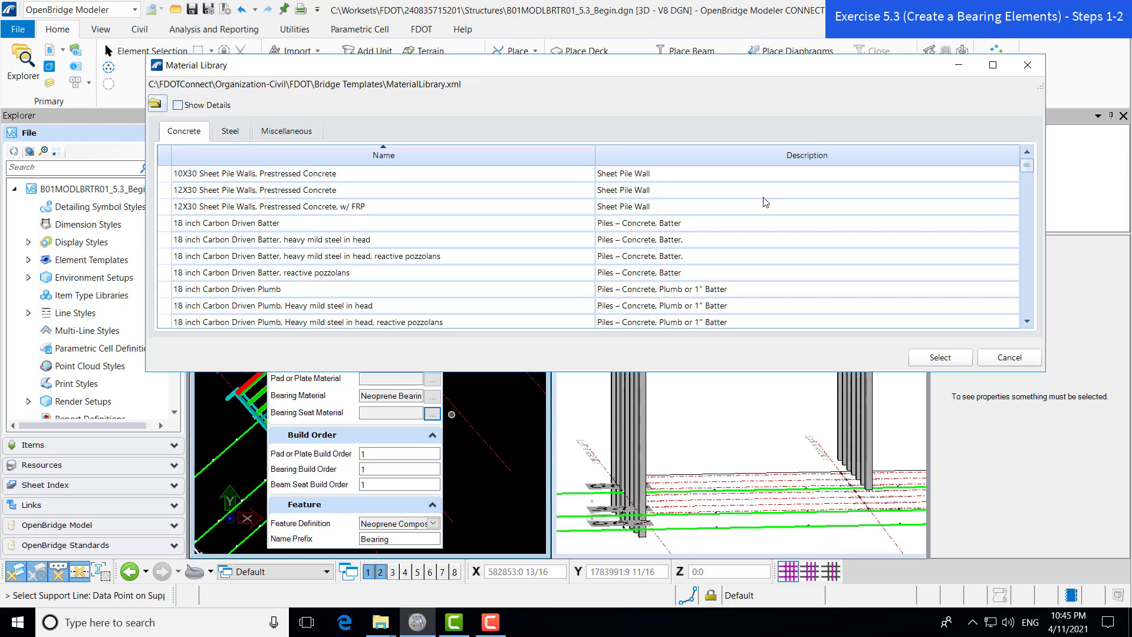
left_click_drag(1026, 168, 1028, 311)
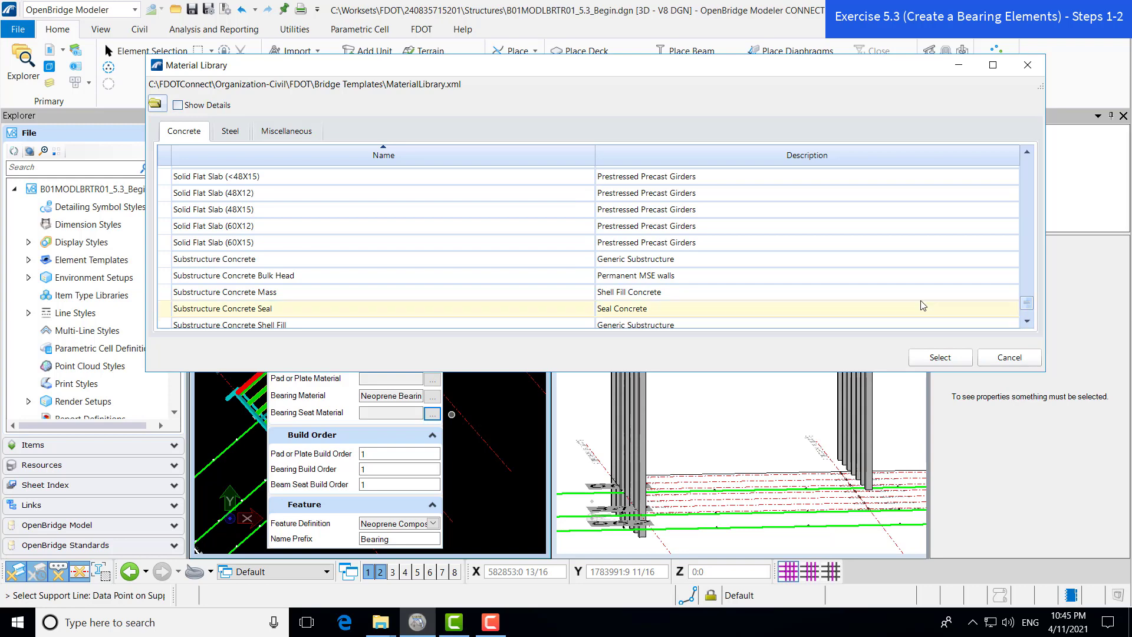
left_click(323, 260)
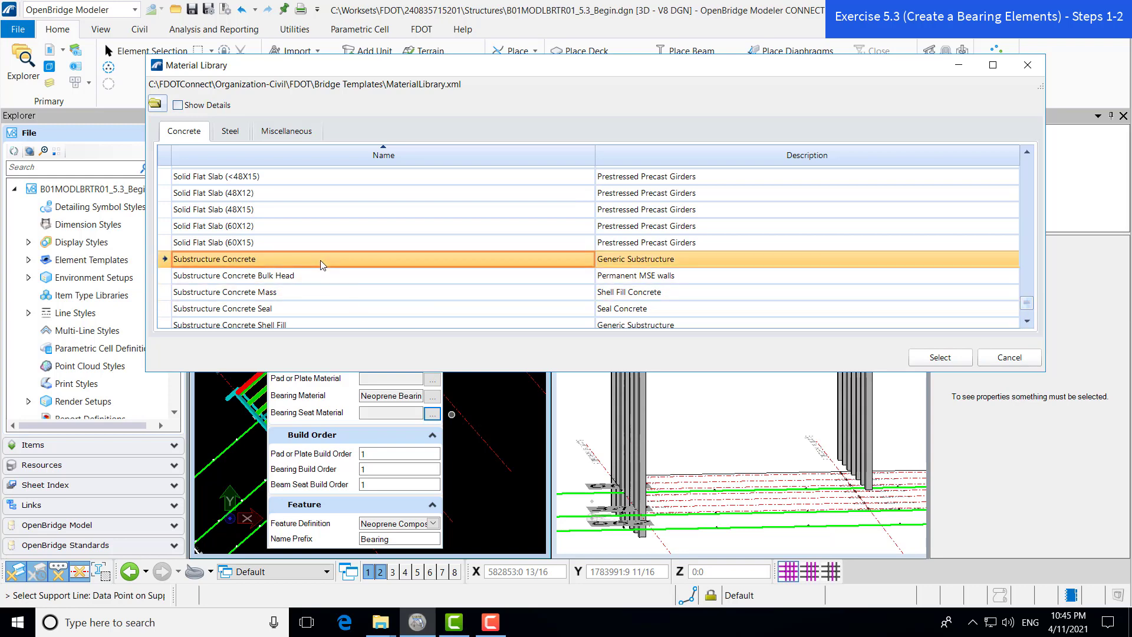
left_click(959, 358)
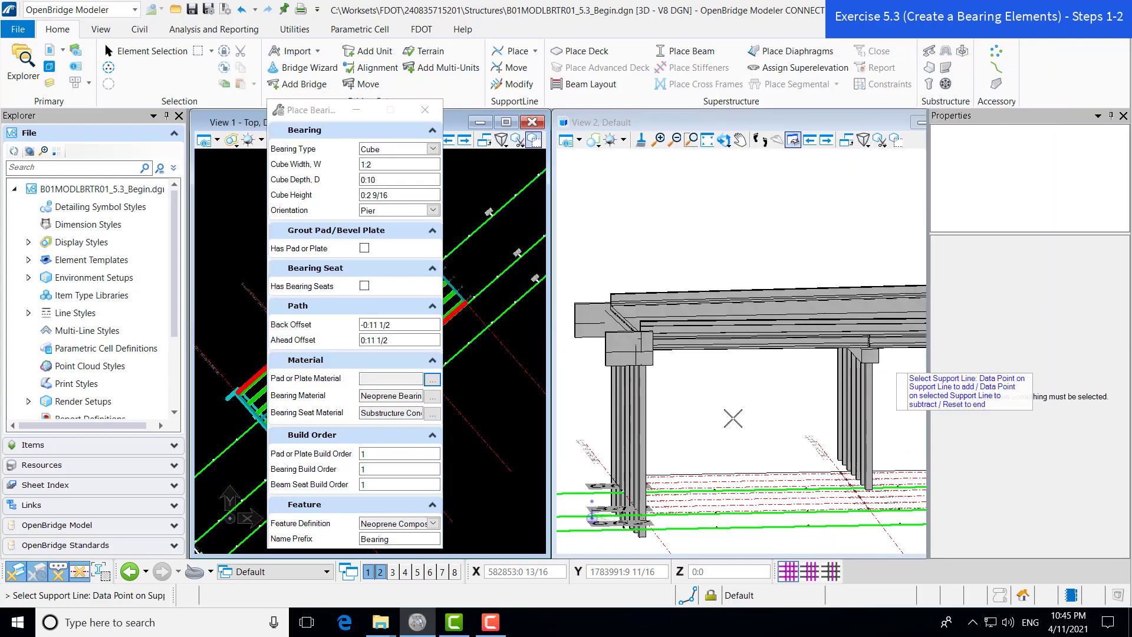
Step: Assign the feature definition Neoprene Composite to the bearings
scroll(456, 467, "down", 2)
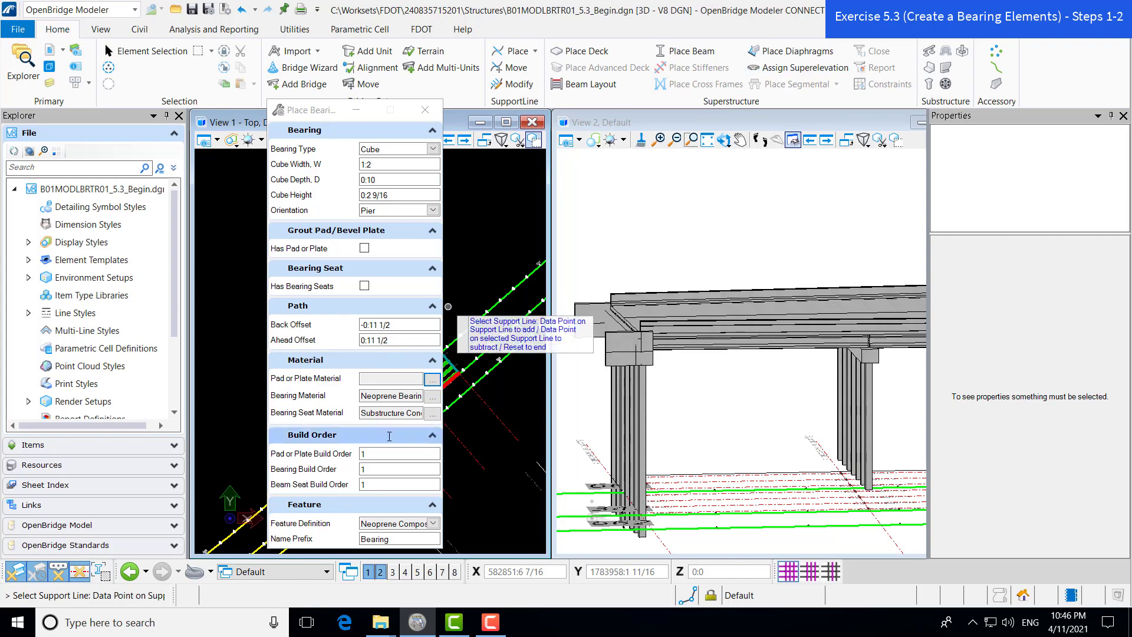
left_click(433, 523)
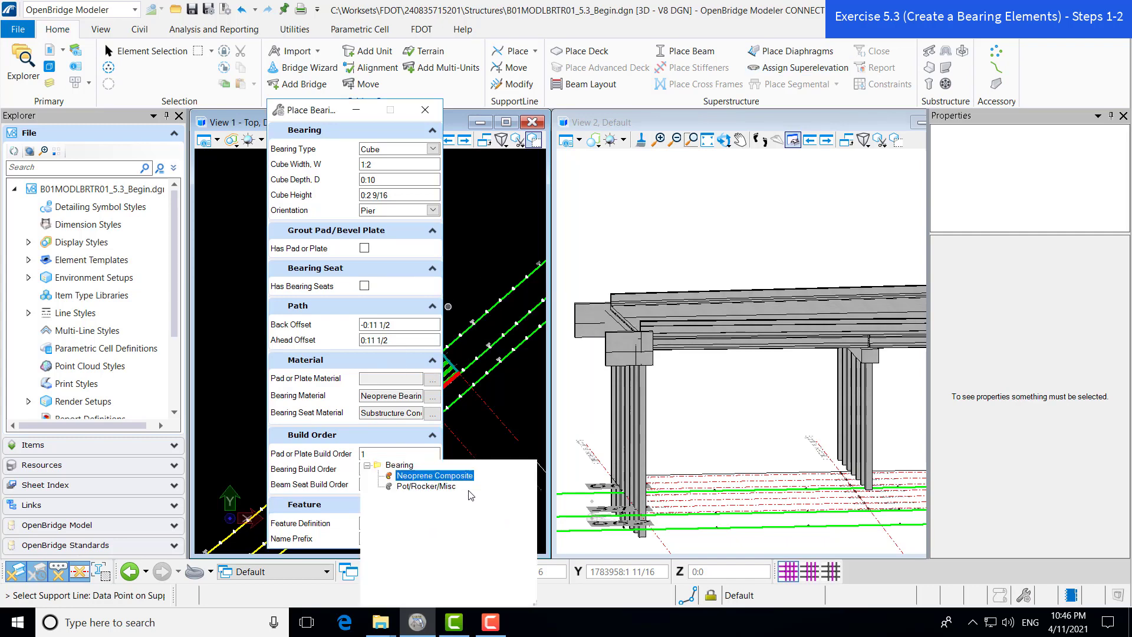
left_click(436, 476)
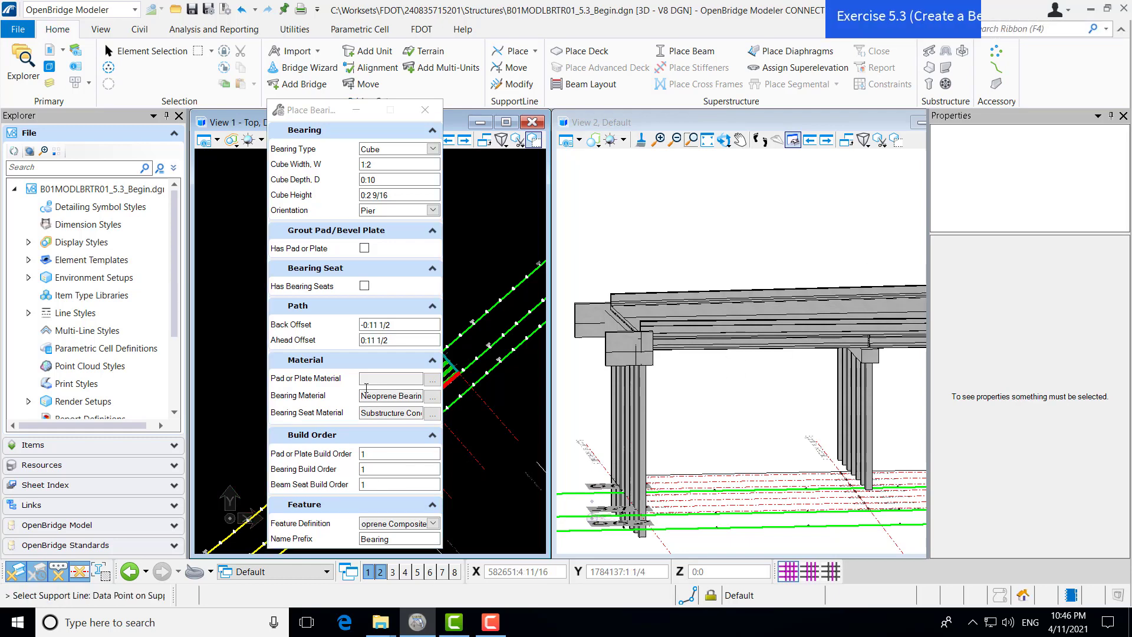
Step: Enable bearing seats for the bearings and set the minimum seat thickness to 0:4
left_click(365, 286)
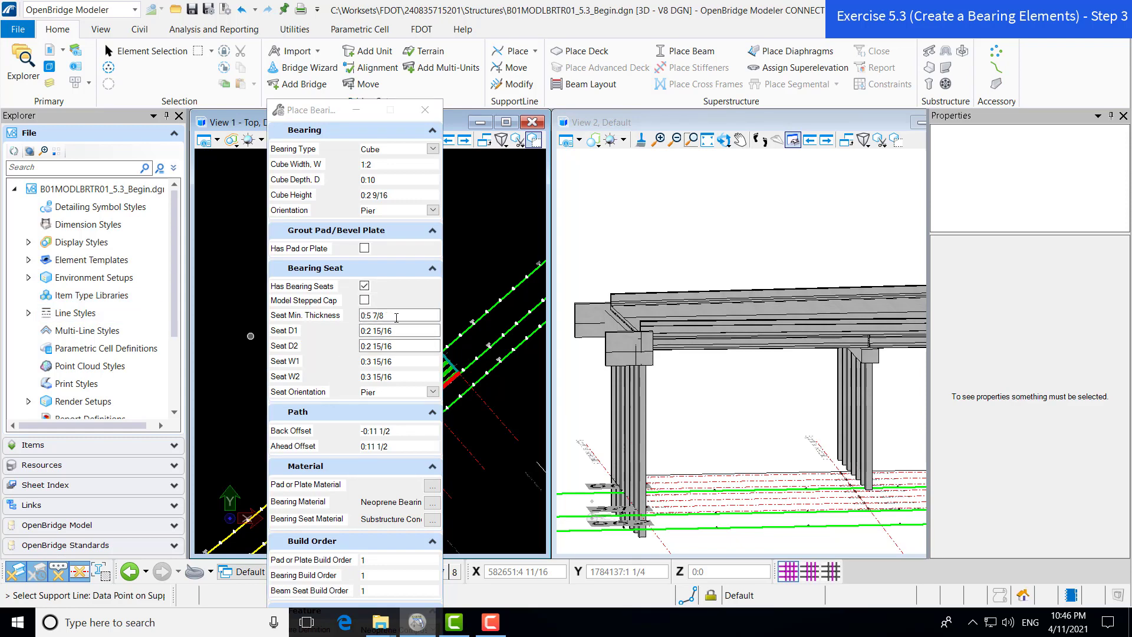
left_click_drag(396, 317, 361, 315)
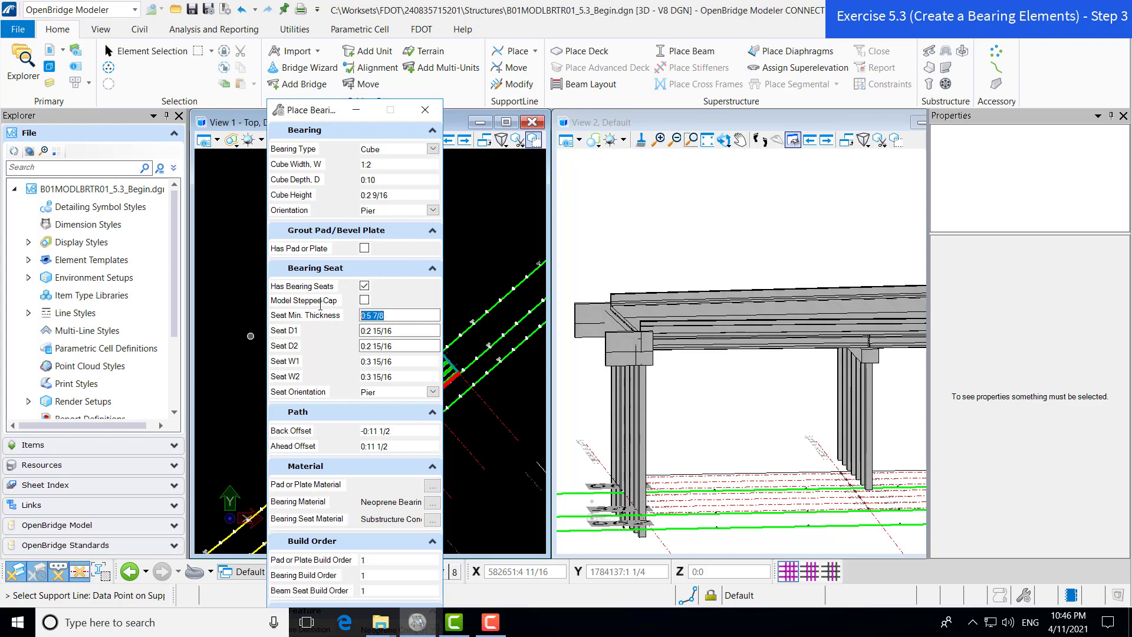
key("BackSpace")
type(":4")
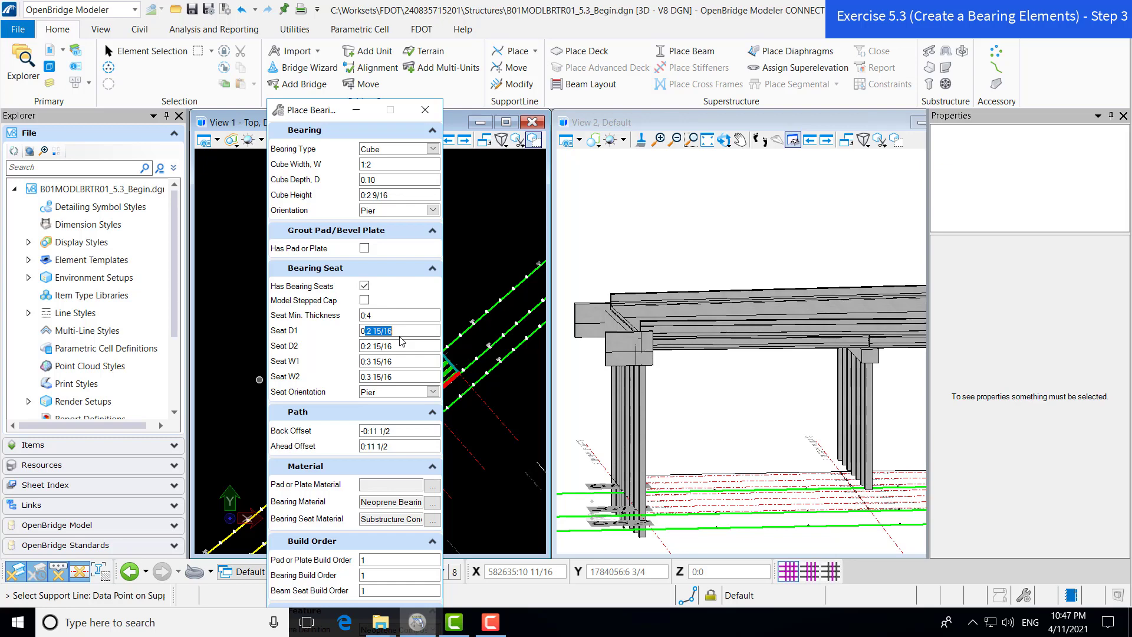
Step: Set the bearing seat's D1 dimension to 0:11 and its D2 dimension to 0:11 1/2
left_click_drag(402, 330, 367, 330)
type("11")
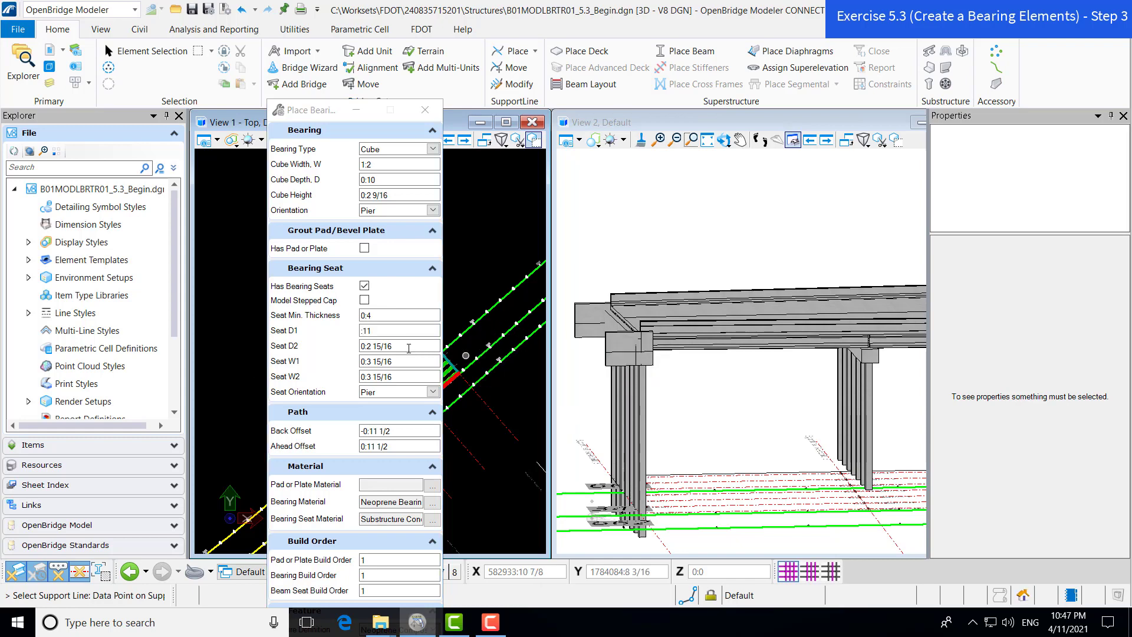
key("Tab")
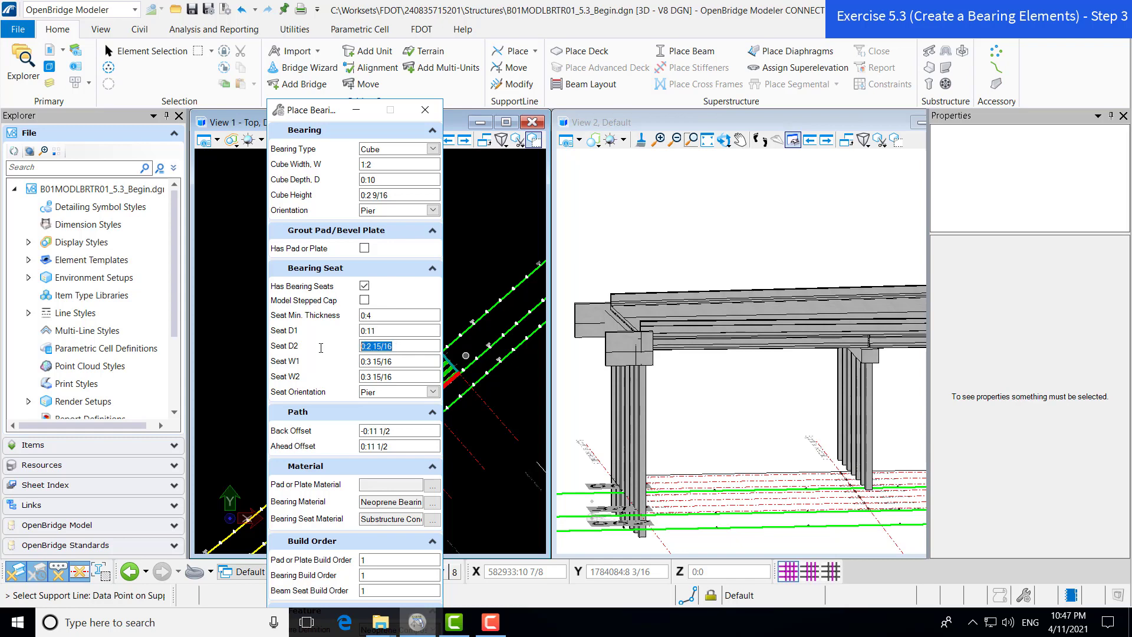
type("0:11.5")
Step: Set both the W1 and W2 dimensions of the bearing seat to 1:1
left_click(405, 361)
left_click_drag(402, 361, 312, 354)
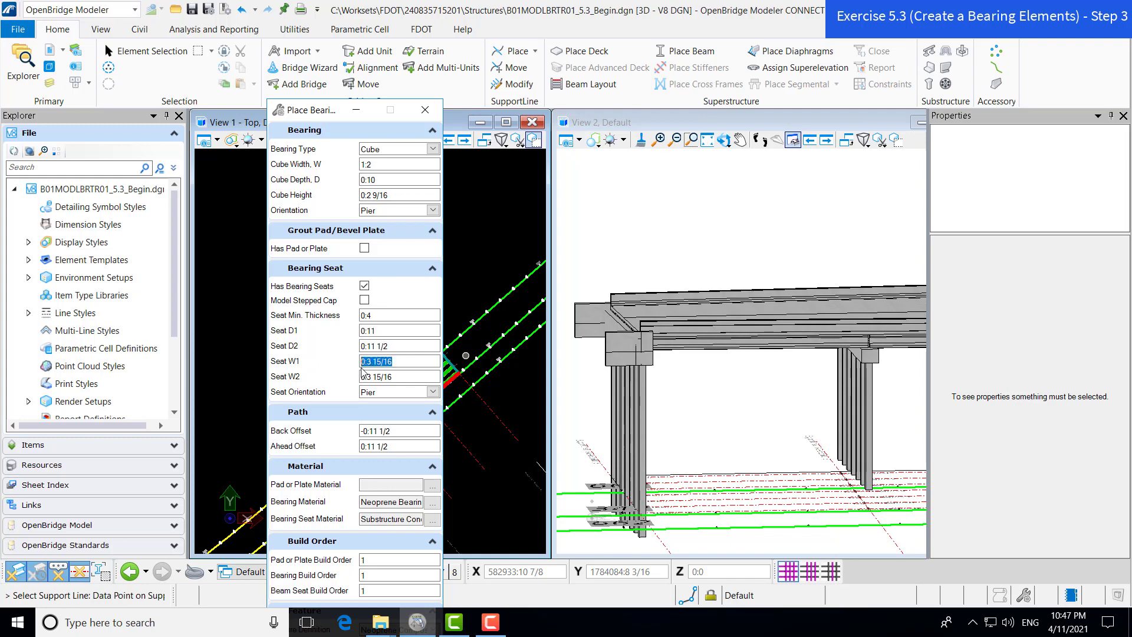
type("1:1")
left_click_drag(403, 376, 334, 375)
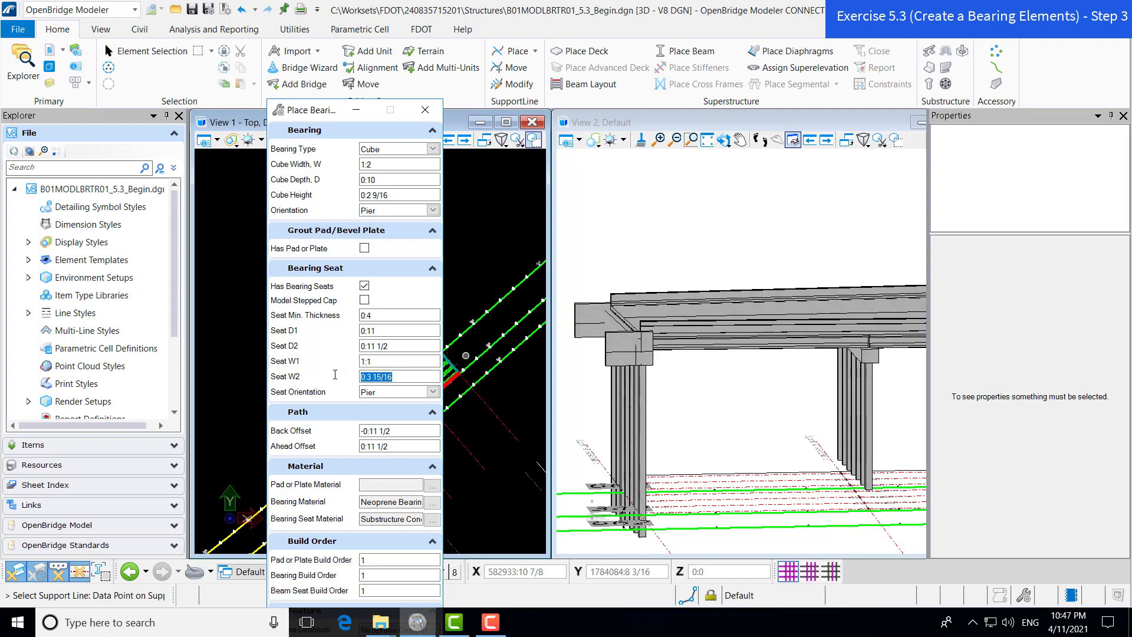
type("w:")
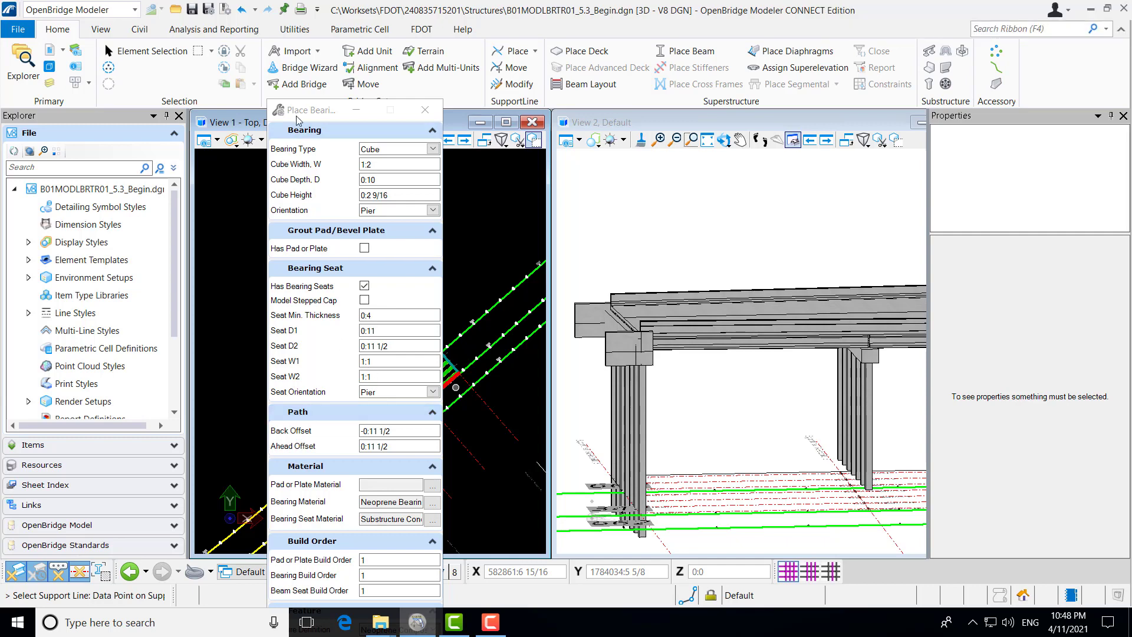
Step: Select the support line at the begin abutment and the next one at the pier to receive the bearings
left_click_drag(300, 114, 65, 85)
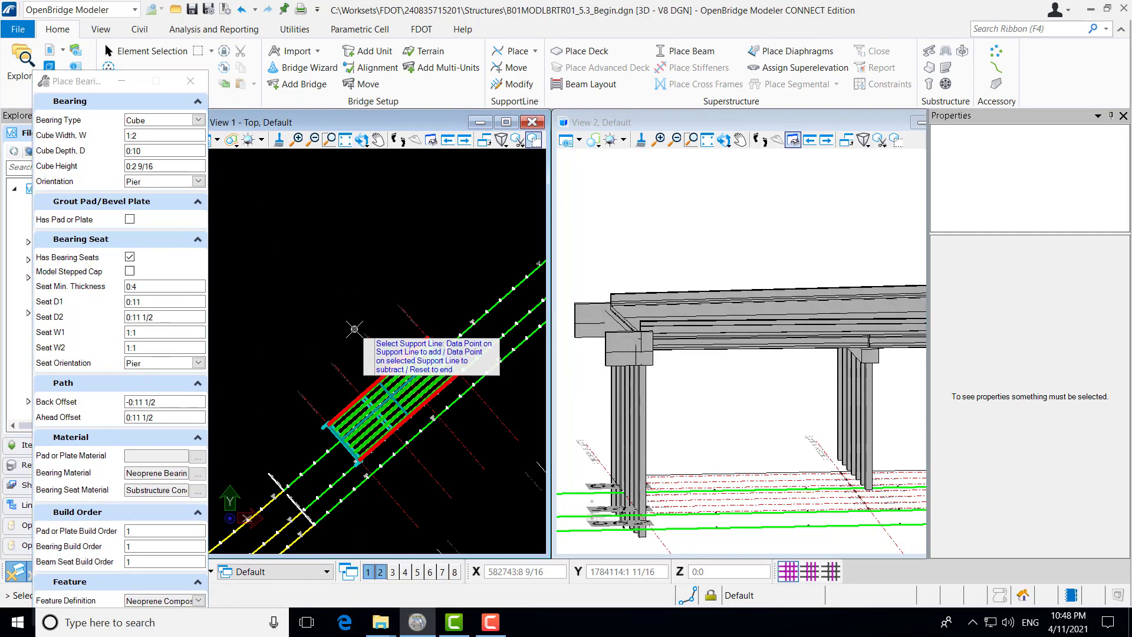
left_click_drag(74, 84, 60, 37)
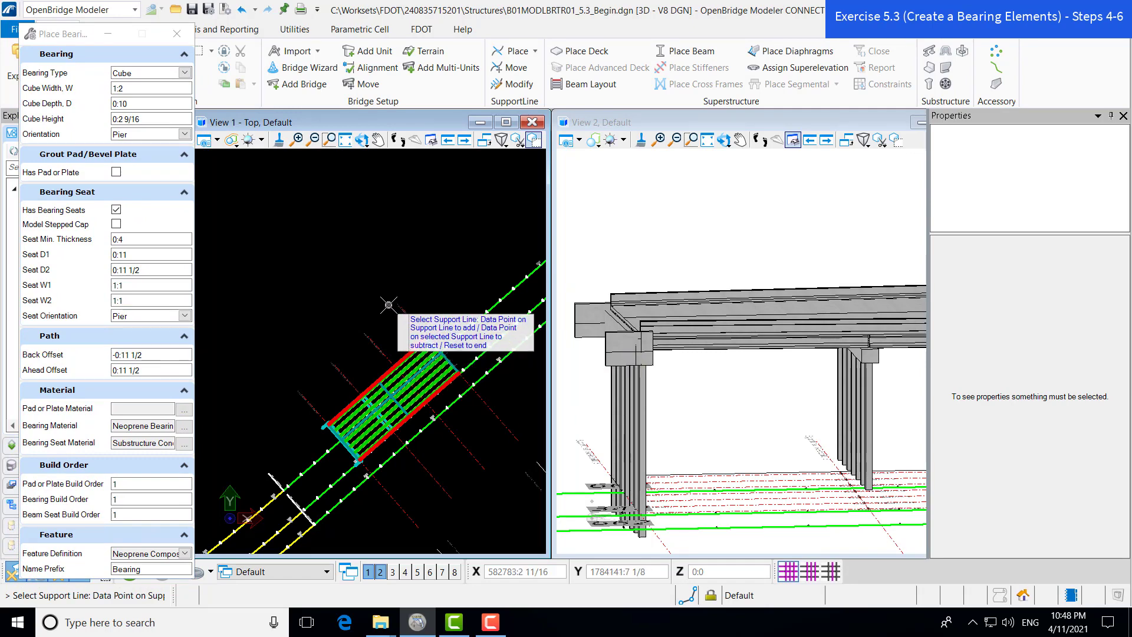
left_click(311, 406)
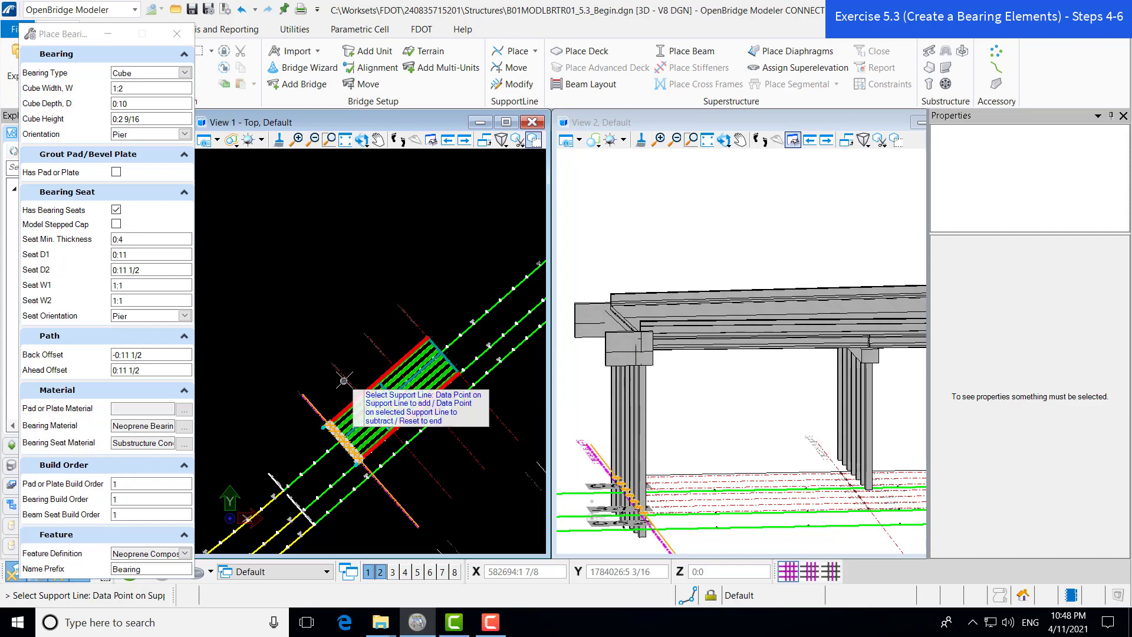
left_click(346, 377)
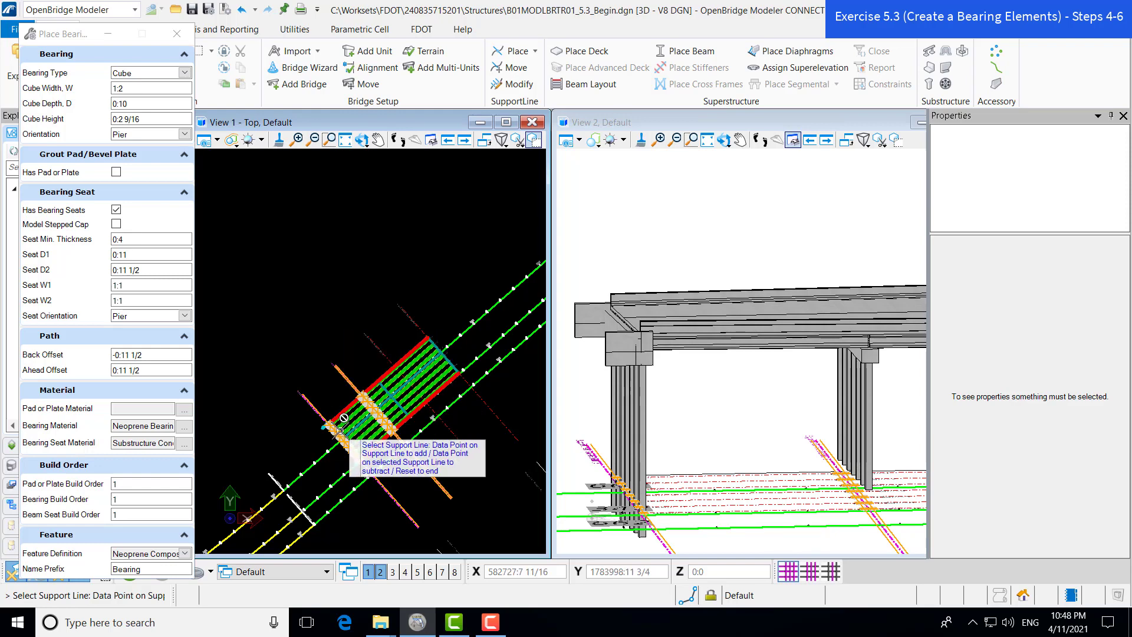
Step: Examine the previewed bearing positions under the beams, with the single bearing line at the abutment and the back and ahead lines at the pier
left_click(342, 441)
scroll(343, 444, "up", 4)
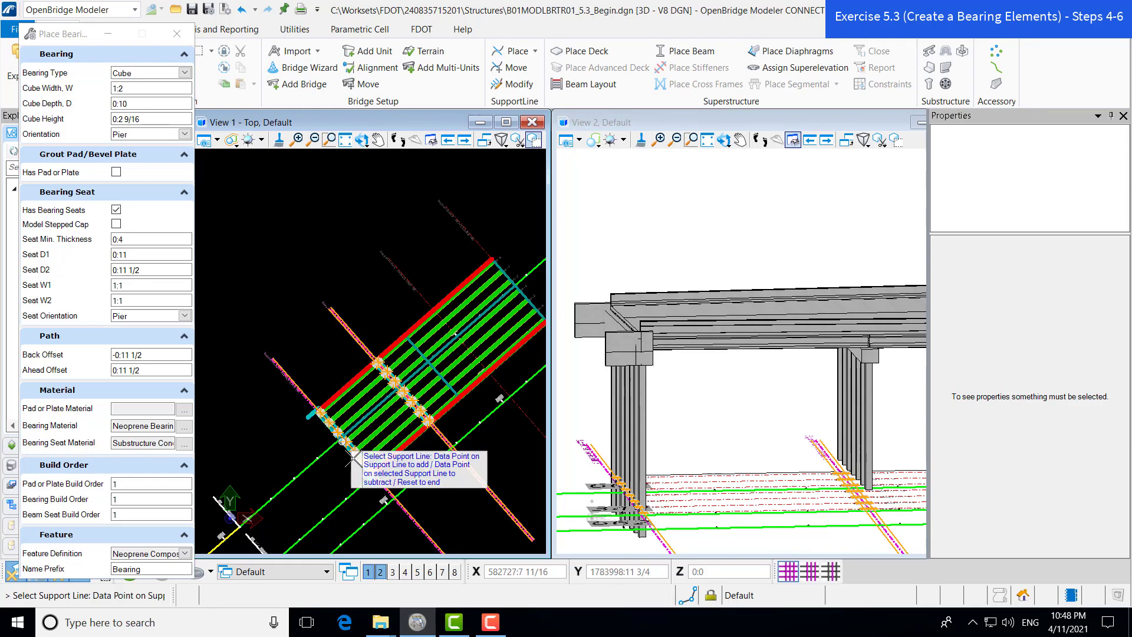
scroll(364, 458, "up", 3)
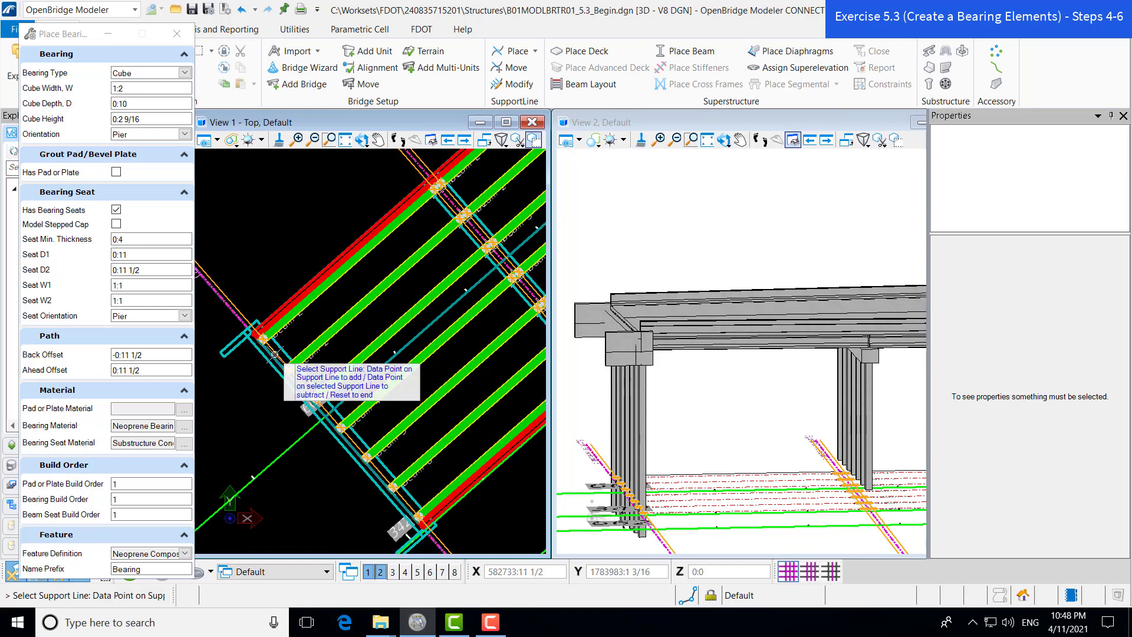
left_click(285, 366)
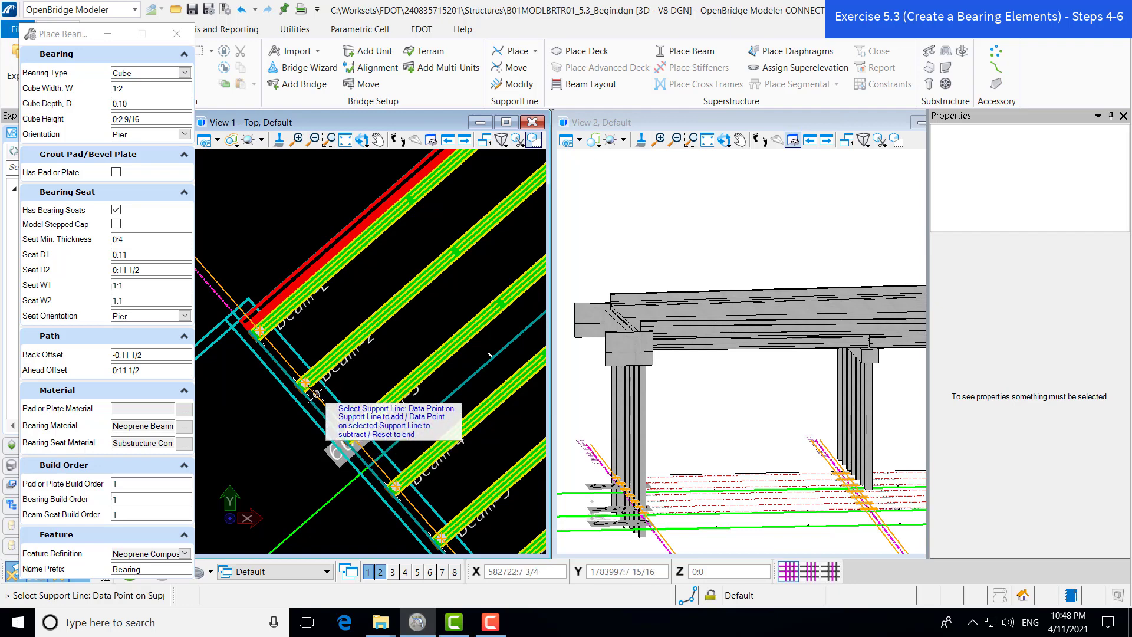
scroll(301, 378, "down", 3)
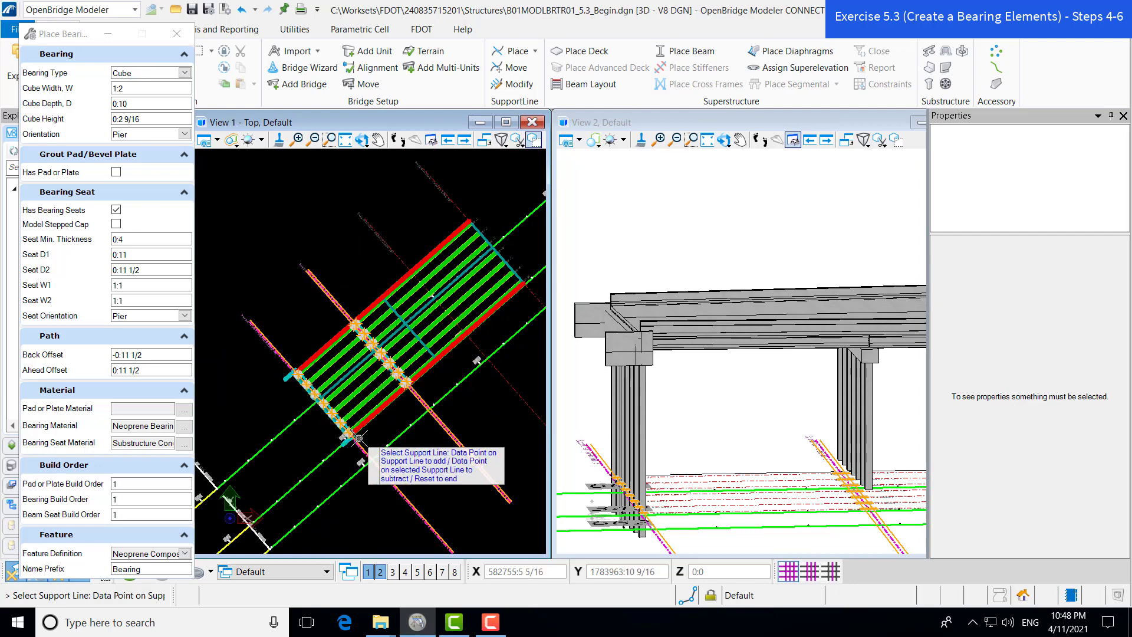
scroll(403, 356, "up", 2)
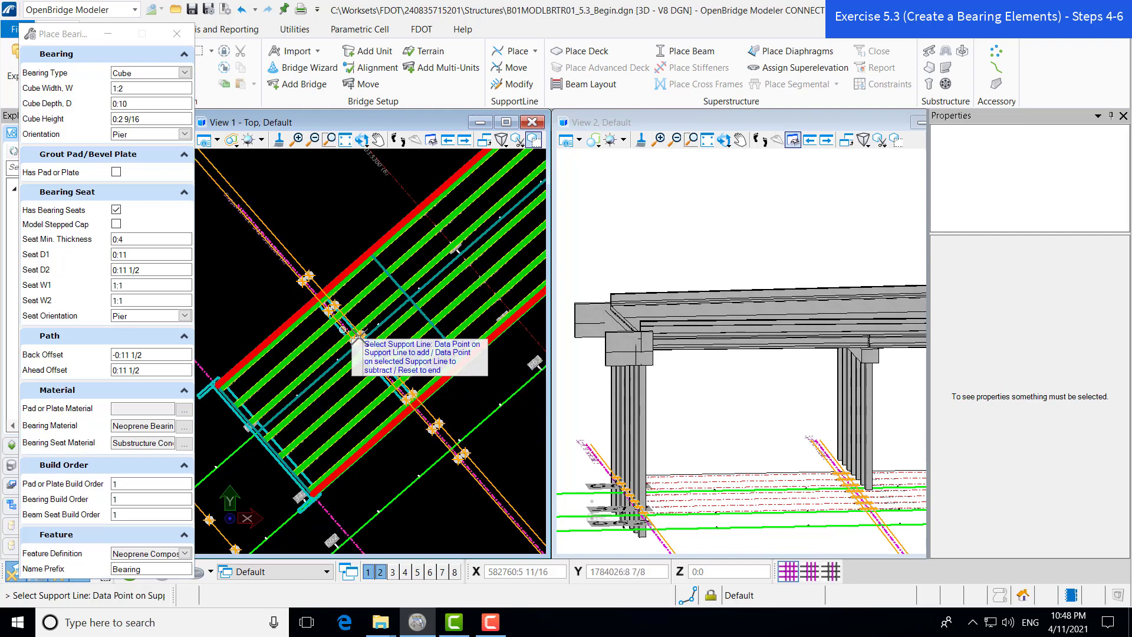
scroll(318, 306, "up", 2)
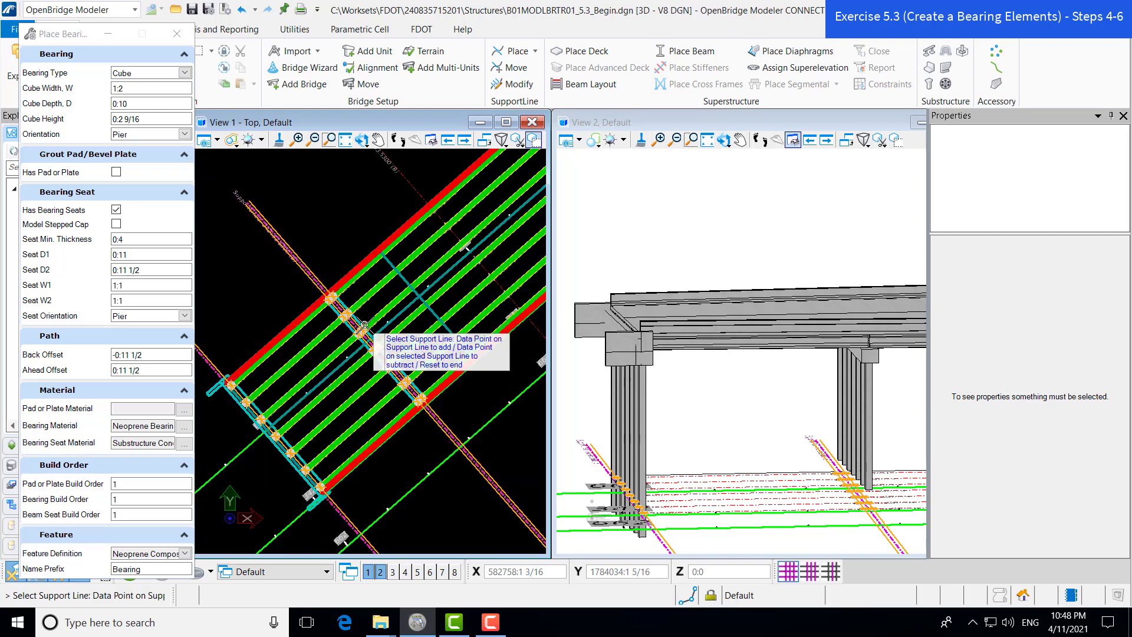
scroll(286, 241, "up", 2)
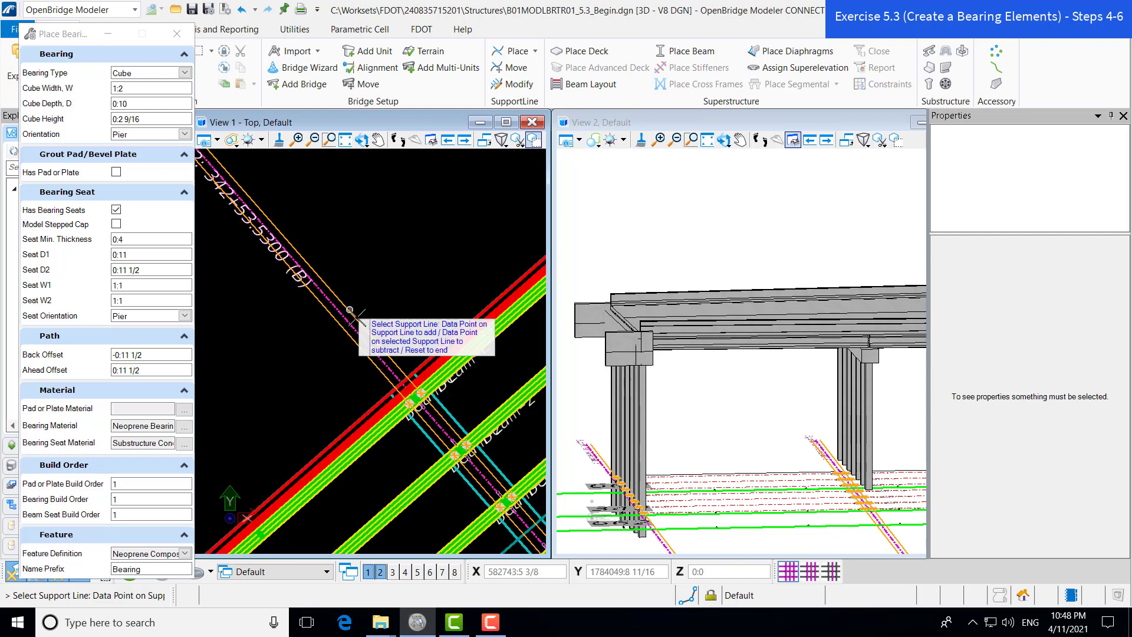
scroll(401, 354, "up", 2)
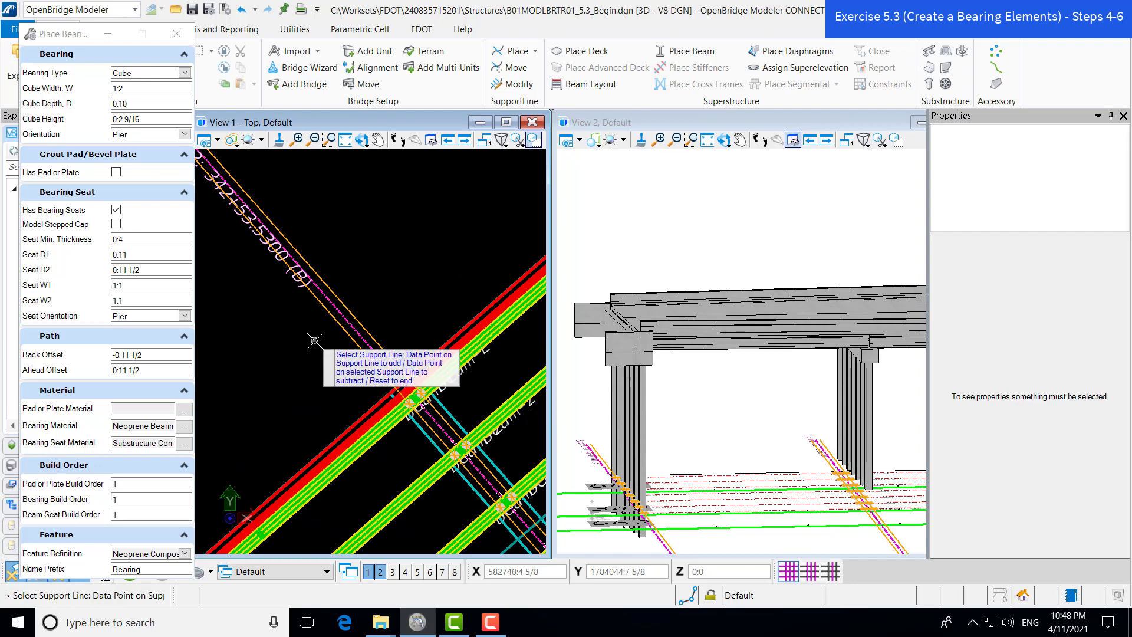
scroll(320, 342, "down", 1)
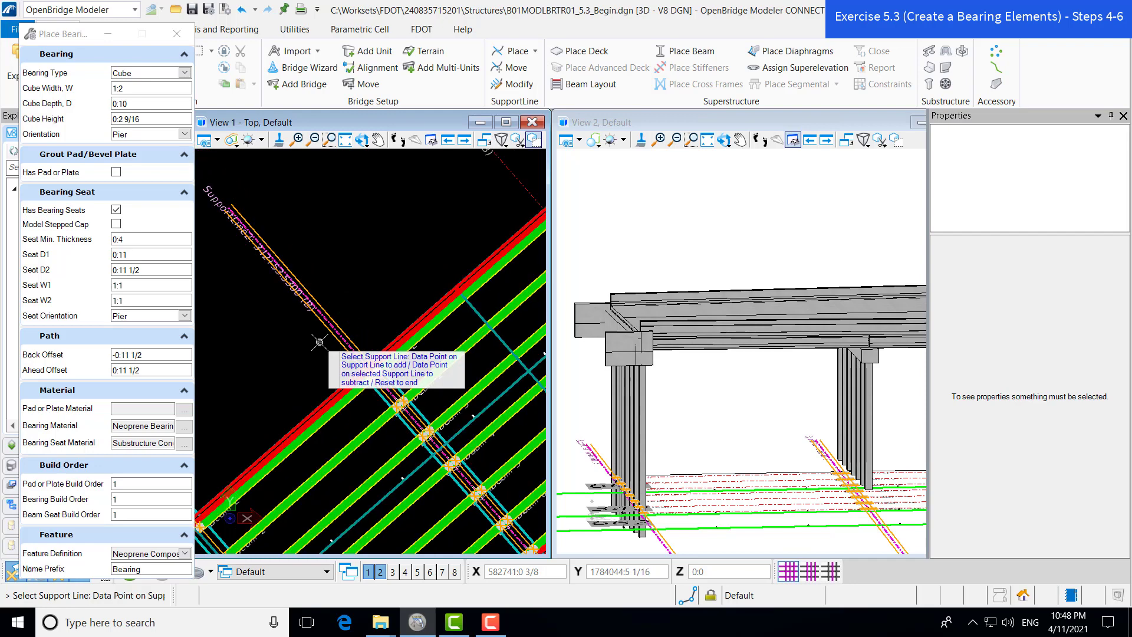
scroll(319, 342, "down", 1)
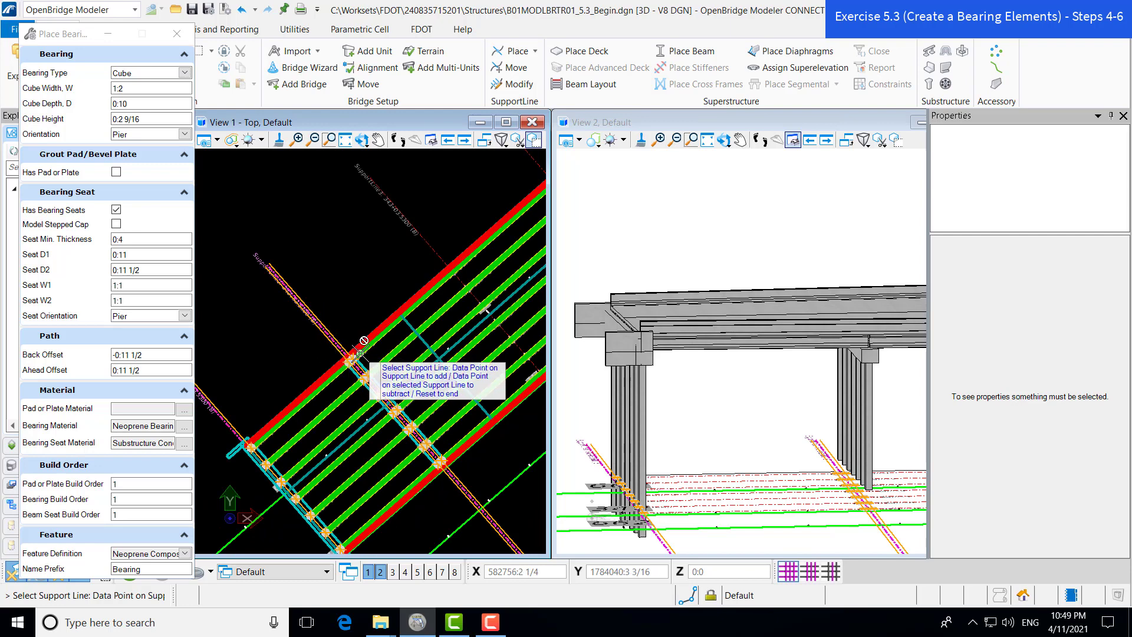
Step: Accept the support line selection and place the bearings with their seats
right_click(310, 348)
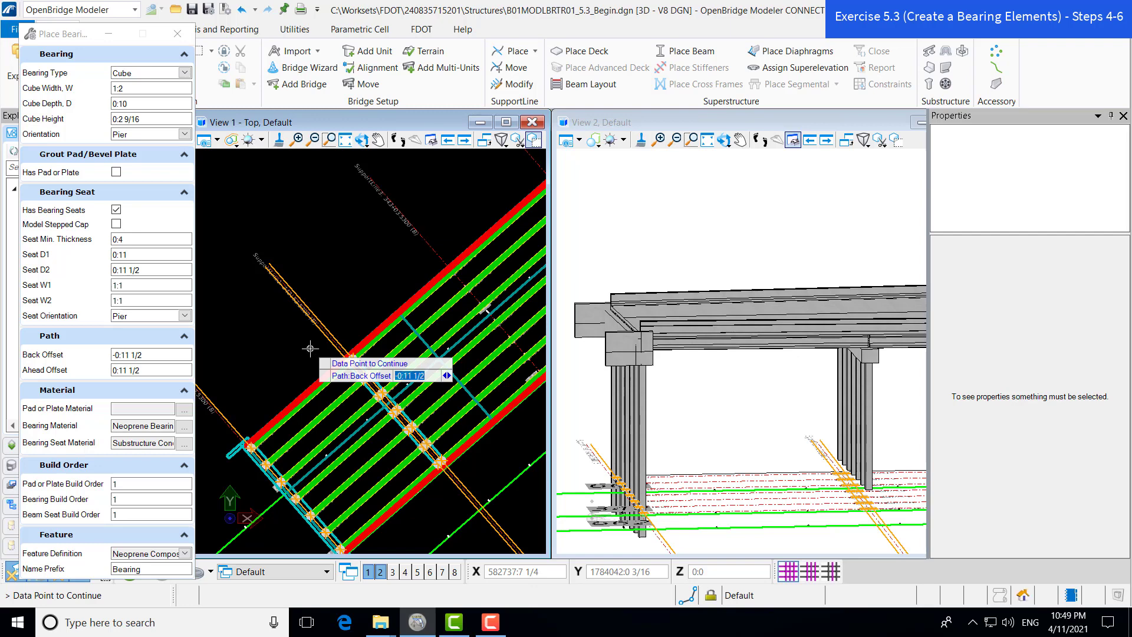
left_click(310, 348)
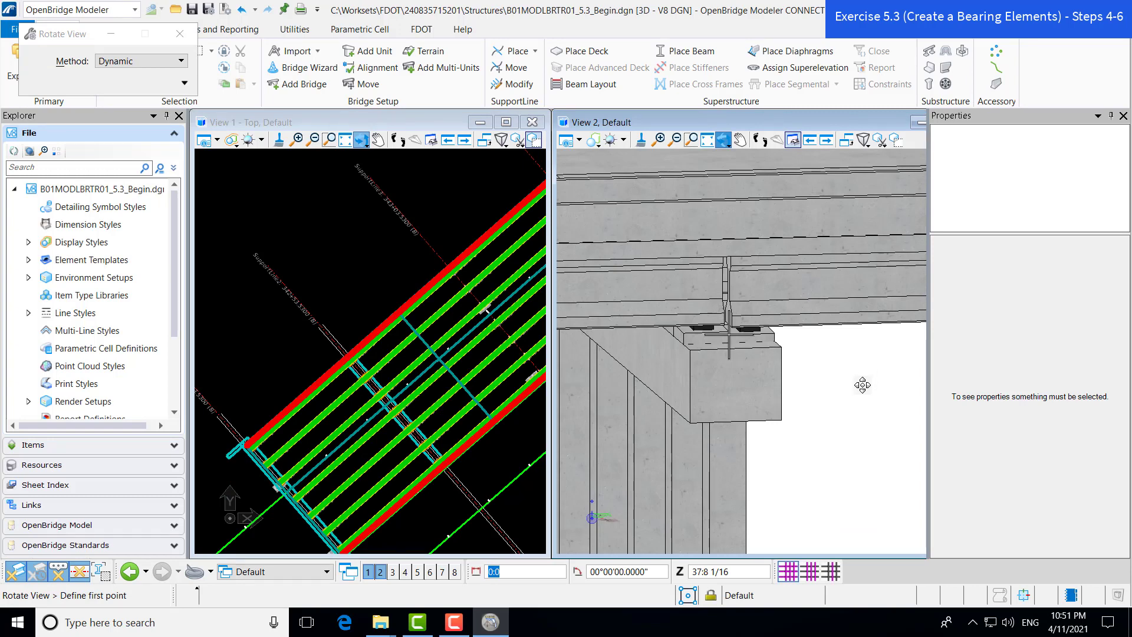
Step: Examine the bearings and bearing seats on top of the pier cap in the 3D view
left_click(851, 372)
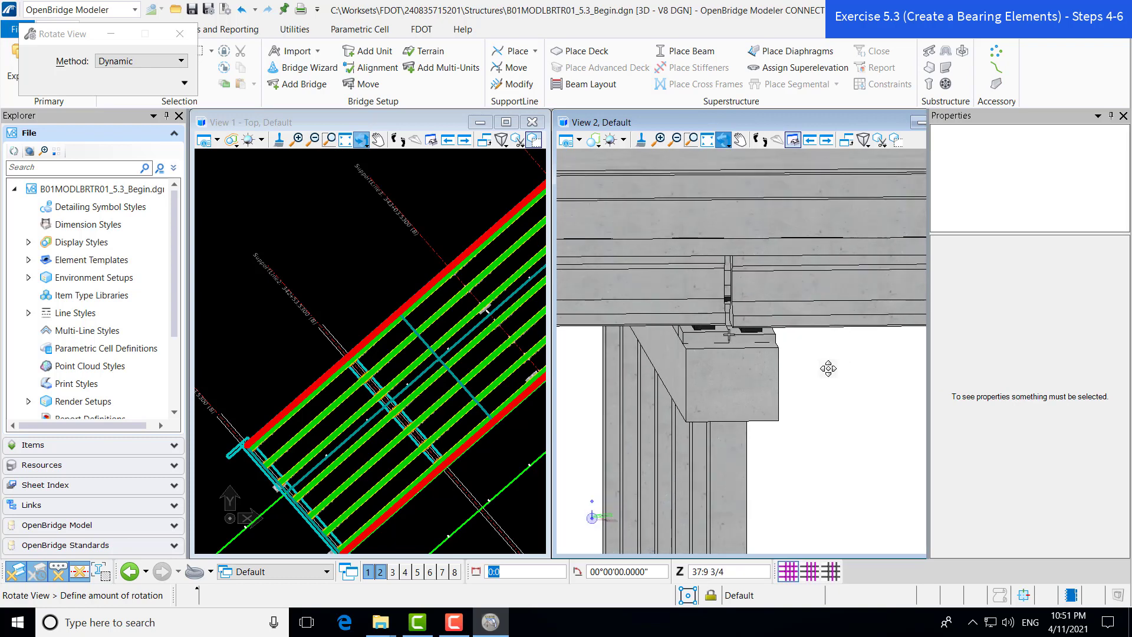
left_click(826, 369)
scroll(730, 338, "up", 4)
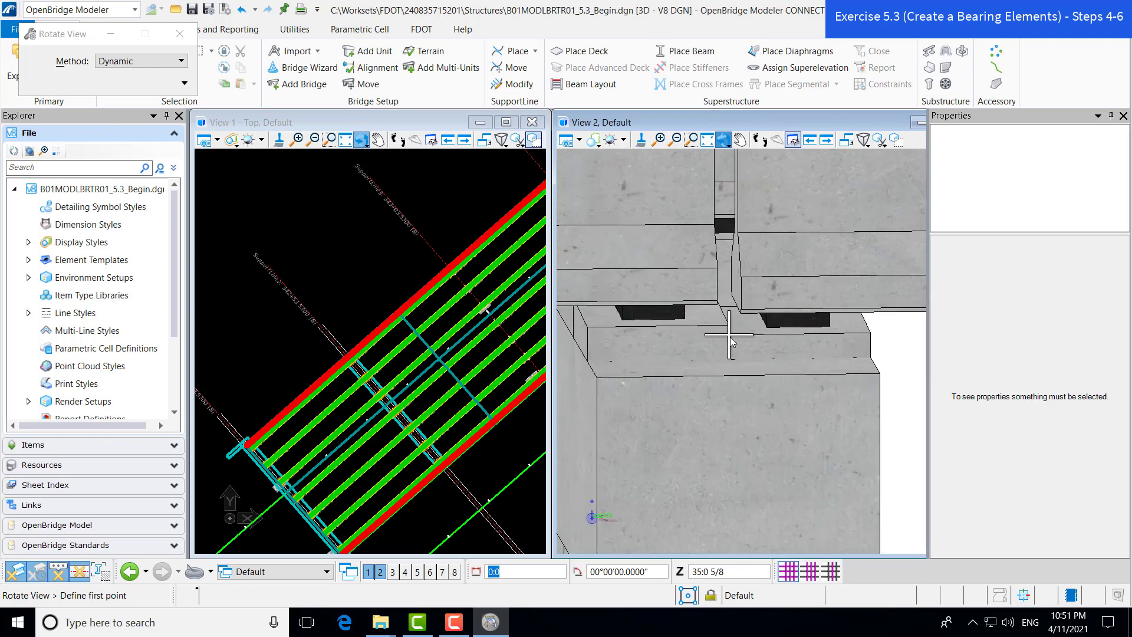
left_click(886, 419)
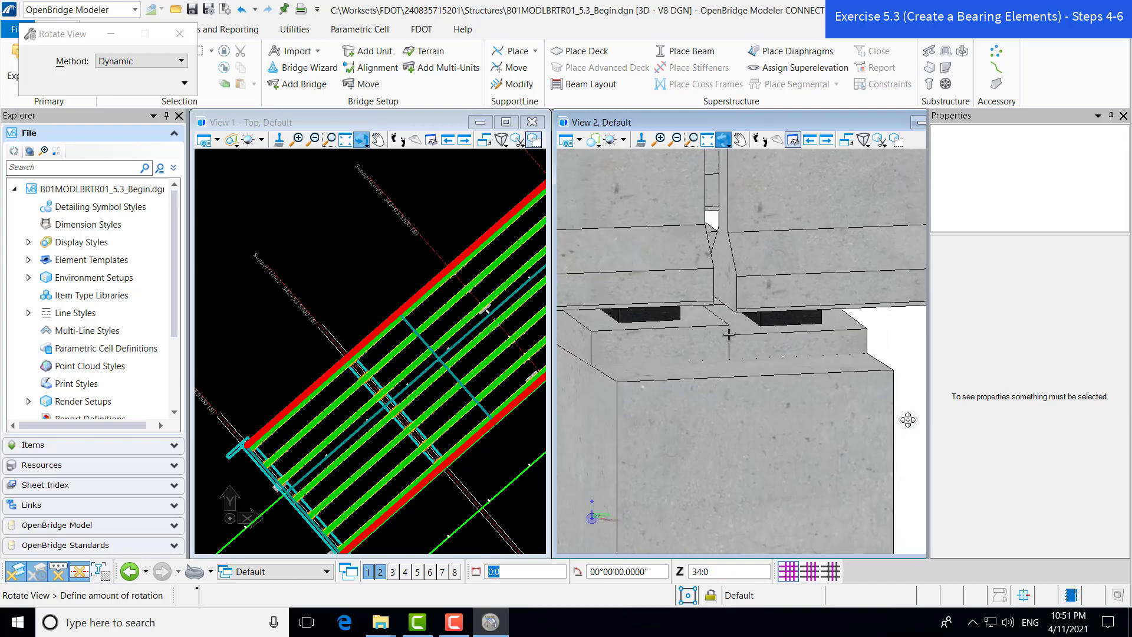
left_click(907, 419)
right_click(907, 419)
scroll(883, 394, "down", 5)
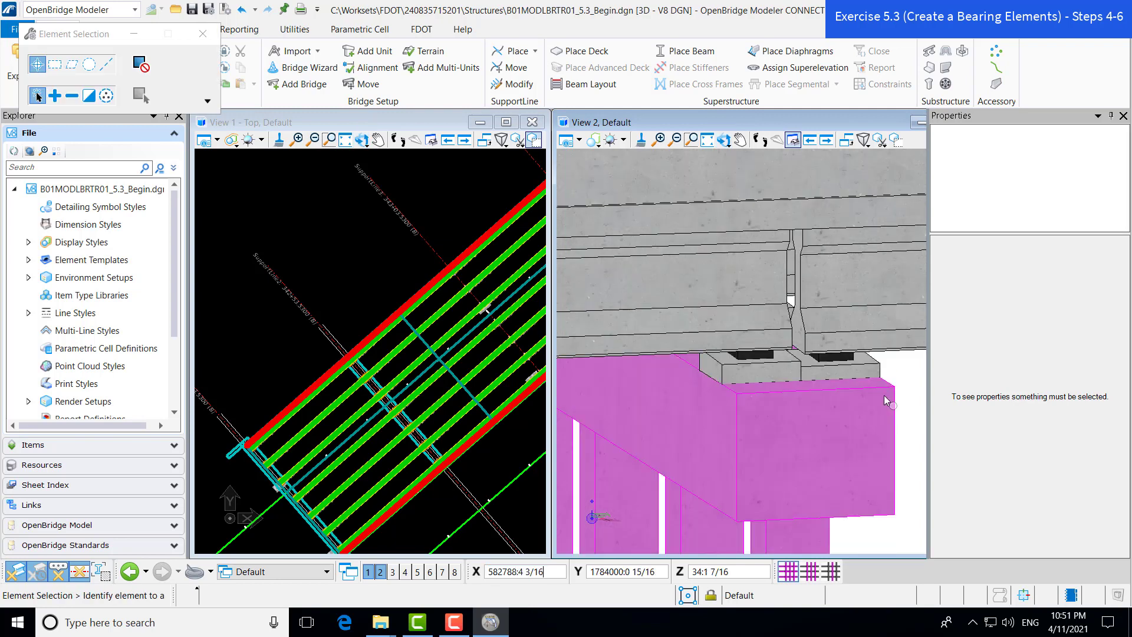
Step: Examine the bearings and seats between the abutment cap and the beam ends in the 3D view
scroll(758, 400, "down", 5)
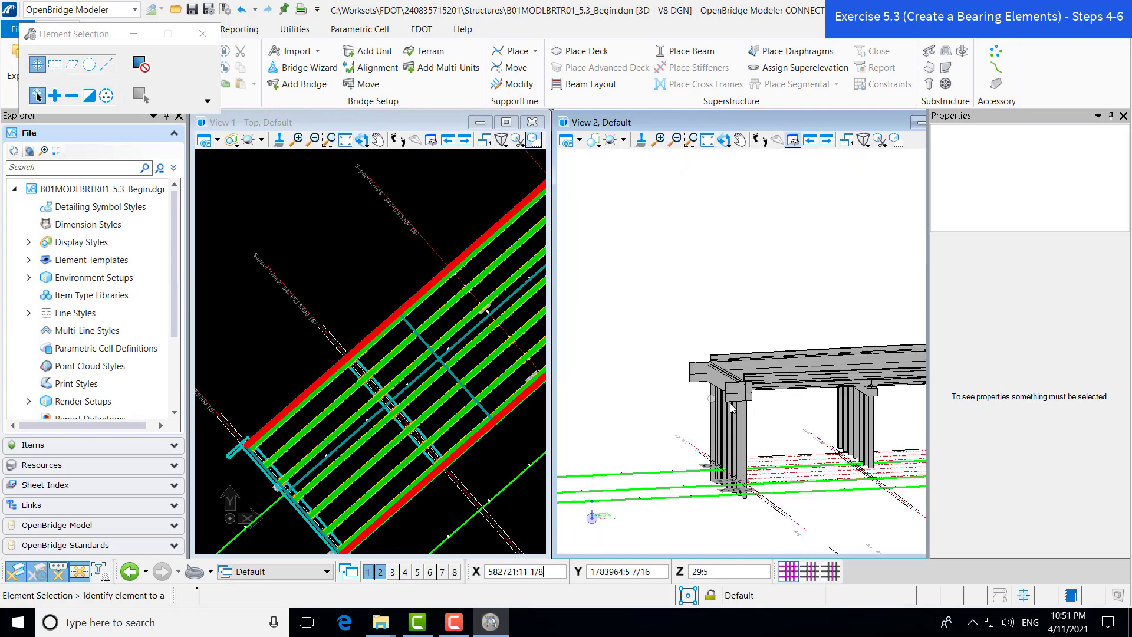
scroll(757, 399, "up", 5)
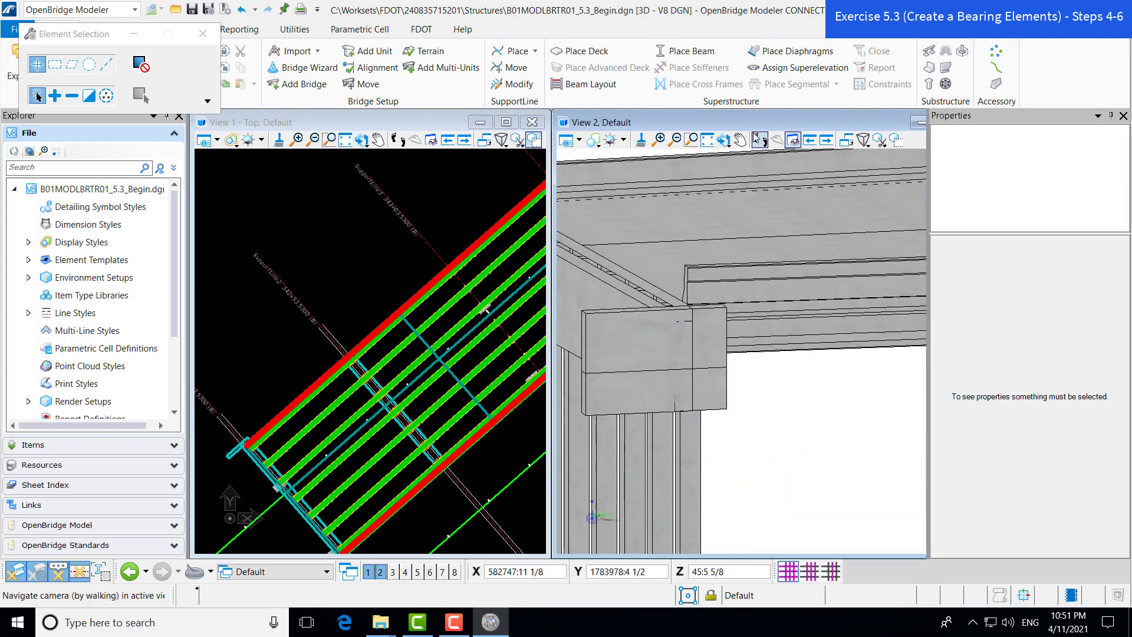
left_click(724, 141)
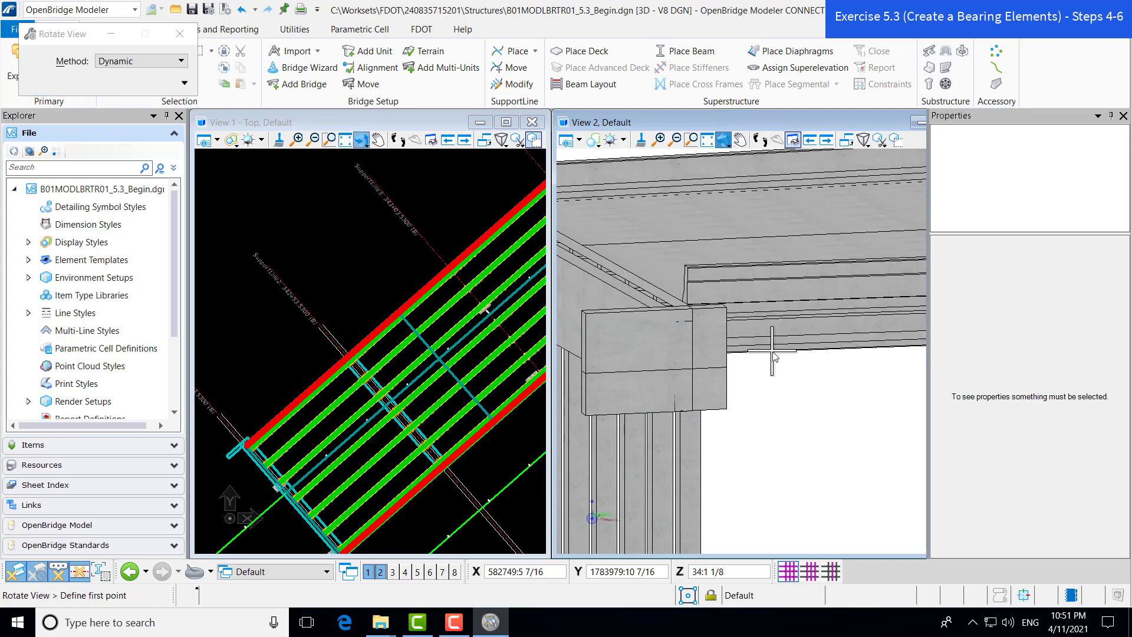
left_click(727, 367)
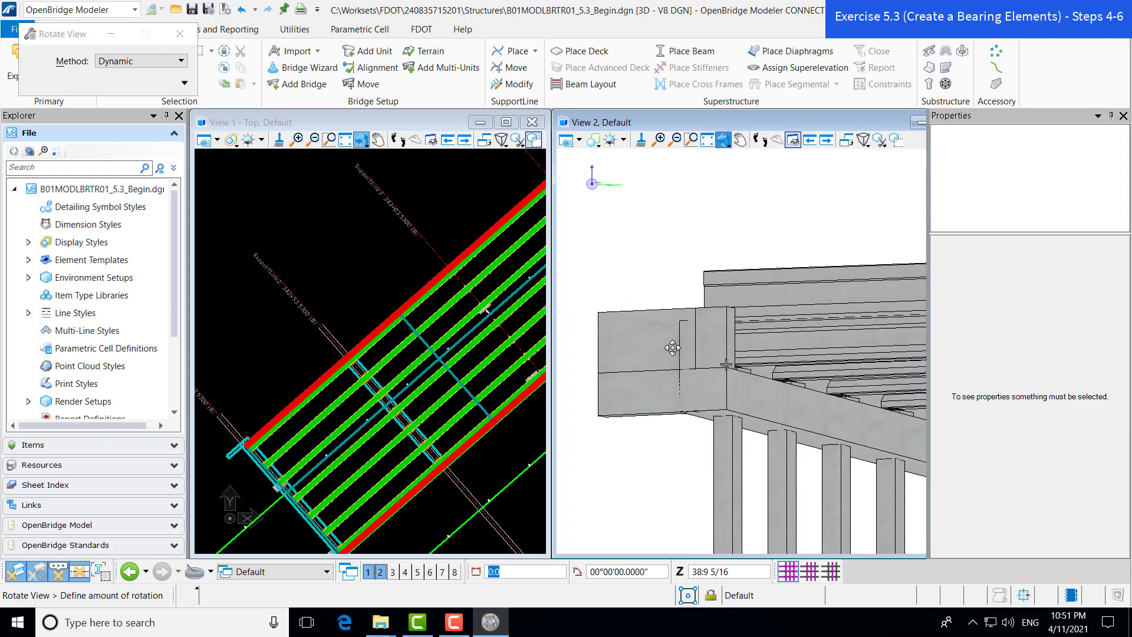
left_click(734, 360)
scroll(734, 360, "up", 5)
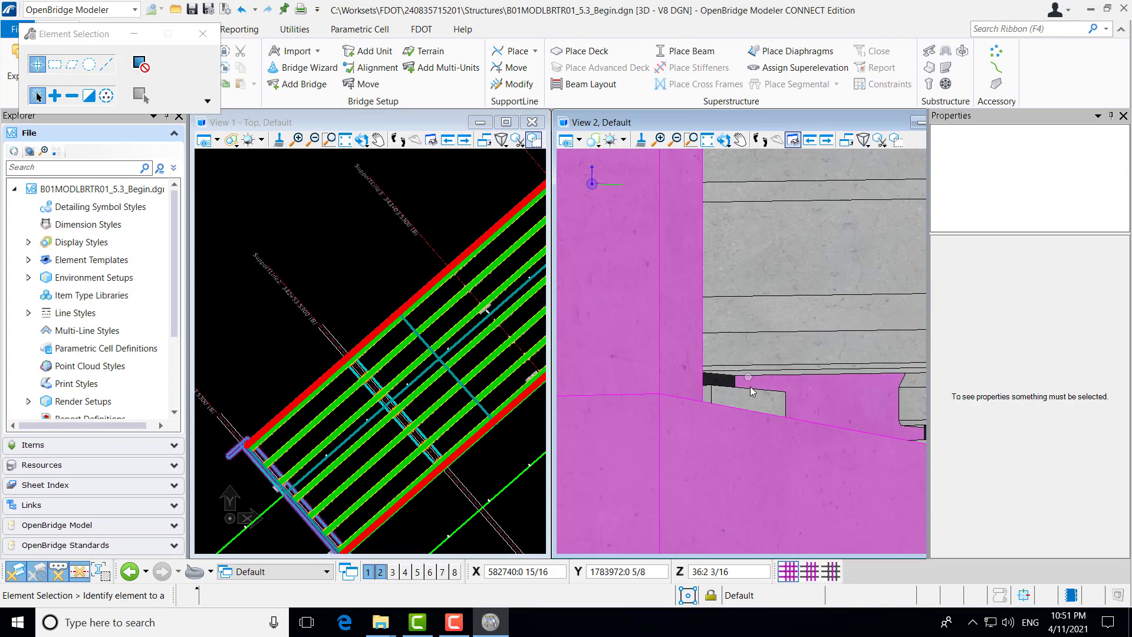
scroll(747, 382, "down", 5)
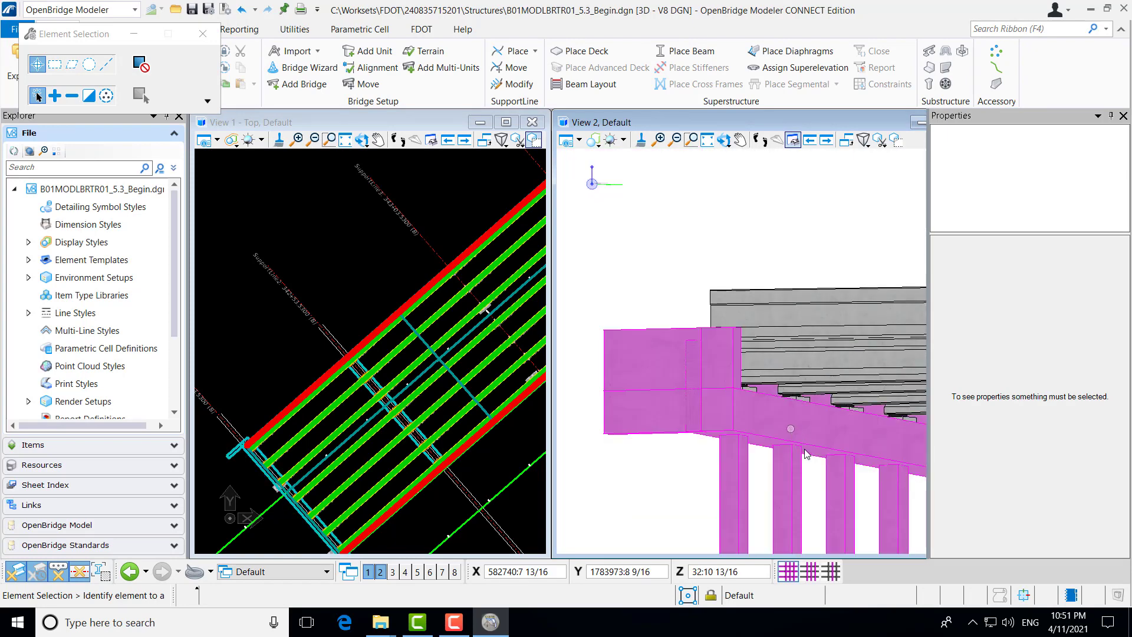